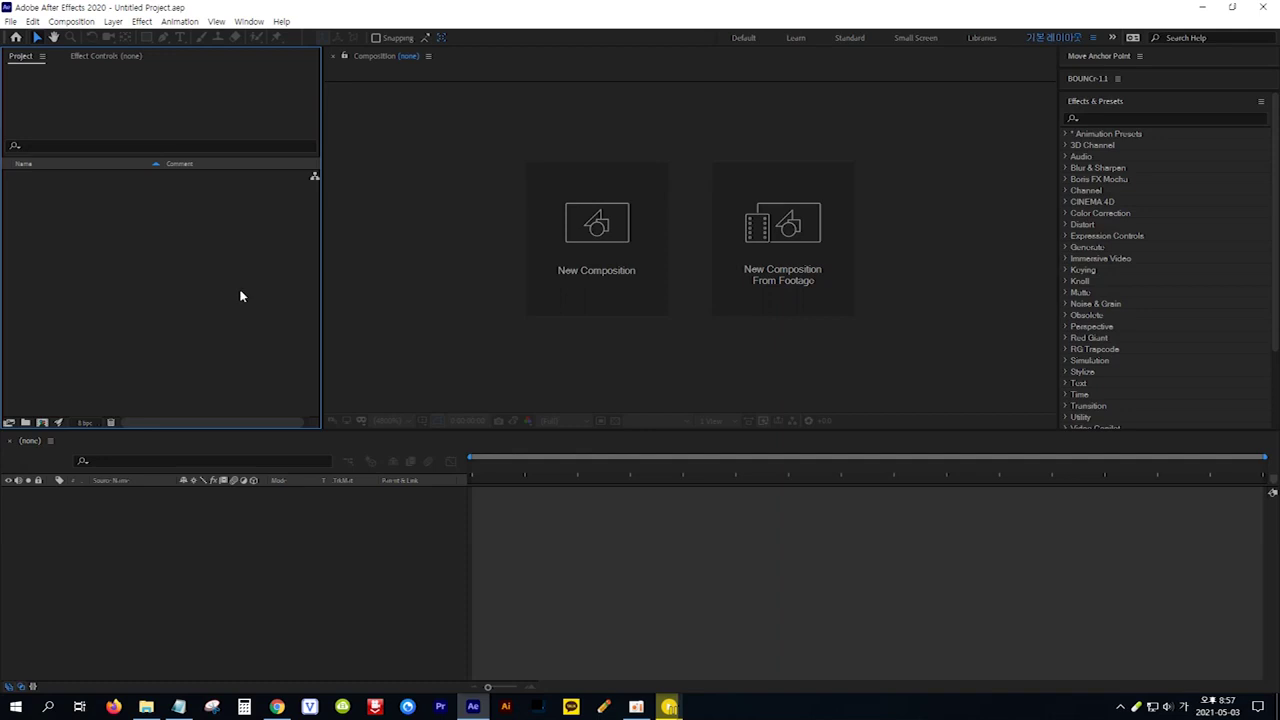
- Create a new composition with the HDTV 1080 29.97 preset and a 20-second duration
left_click(602, 230)
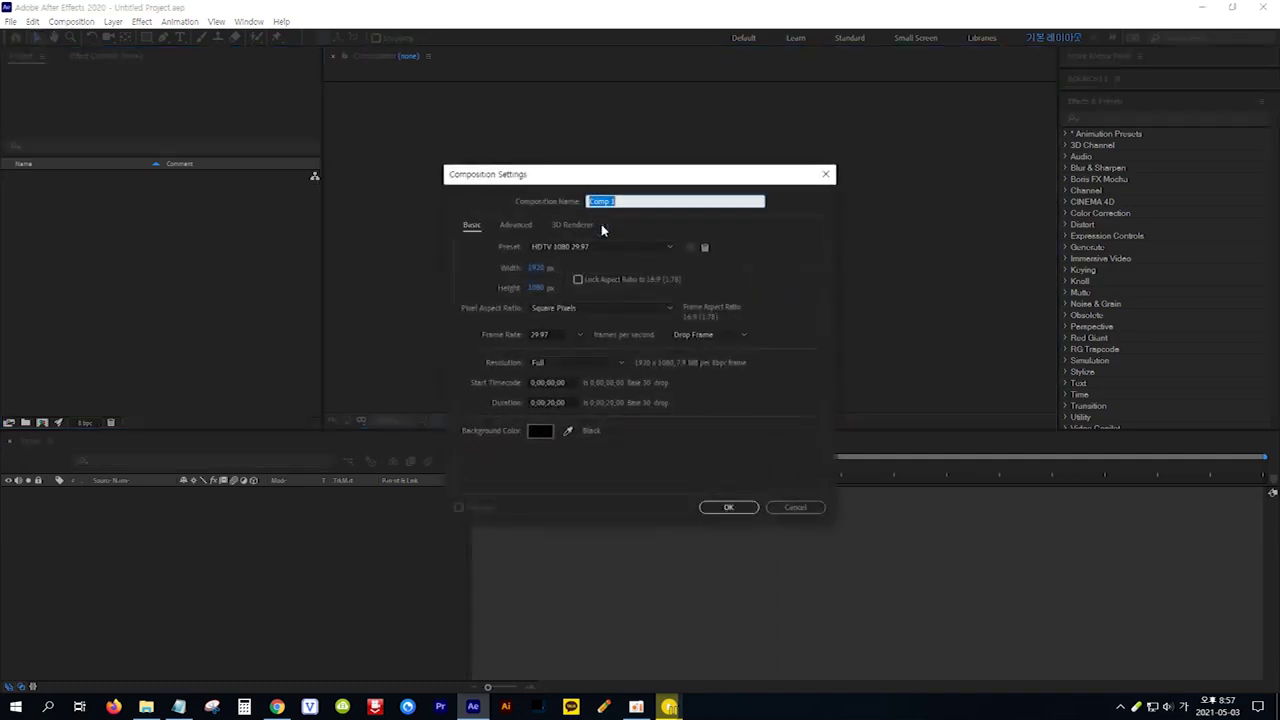
left_click(672, 248)
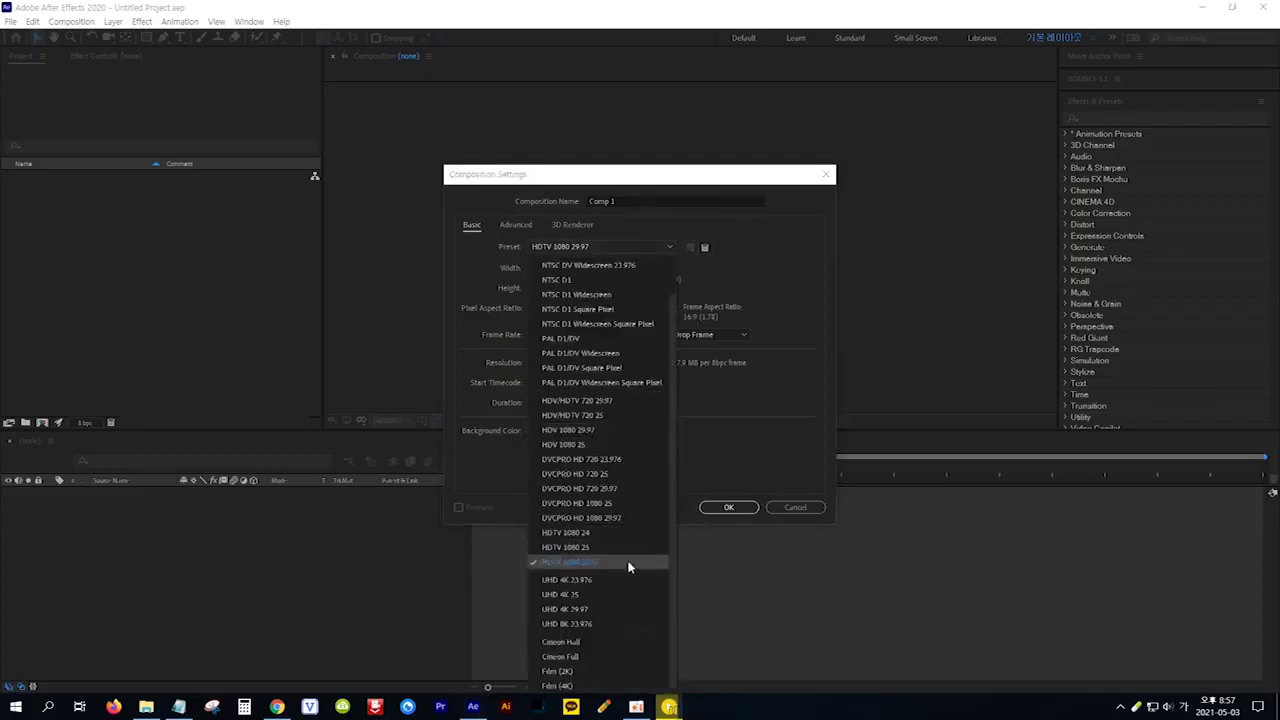
left_click(737, 506)
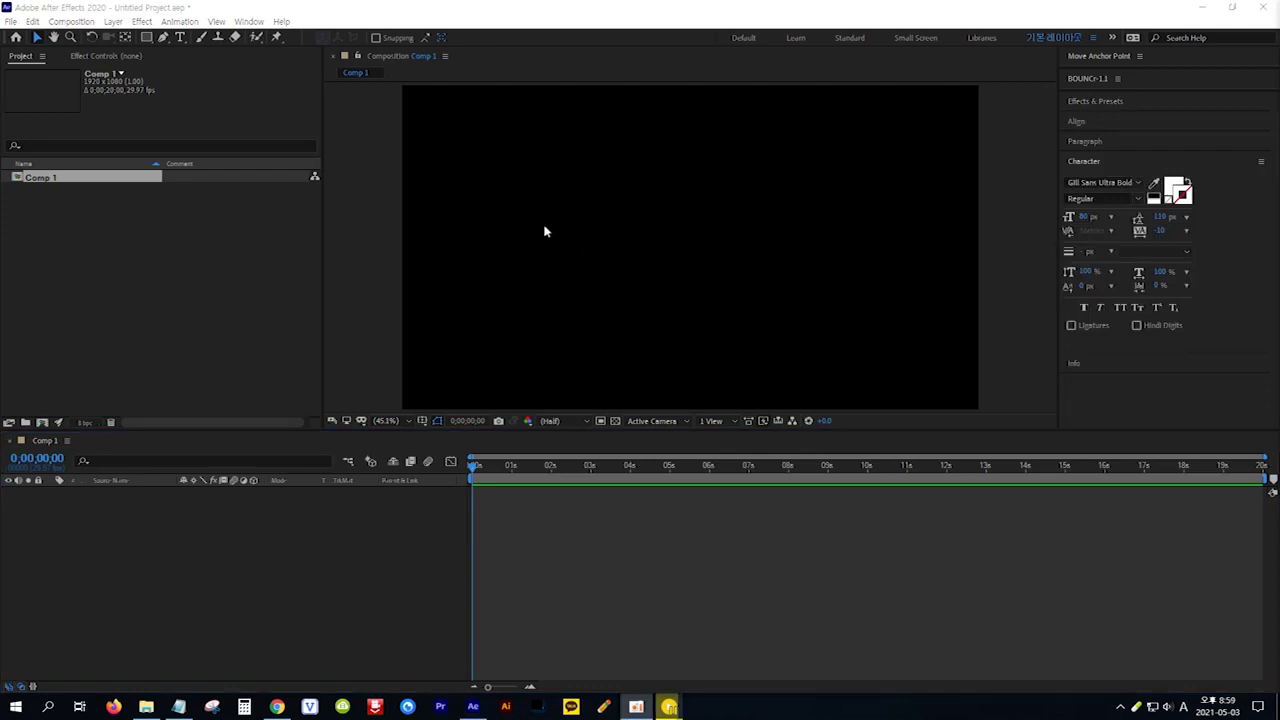
- Add a horizontal text layer reading "ECHO" on the first line and "AVAGE LOVE" on the second
left_click(181, 37)
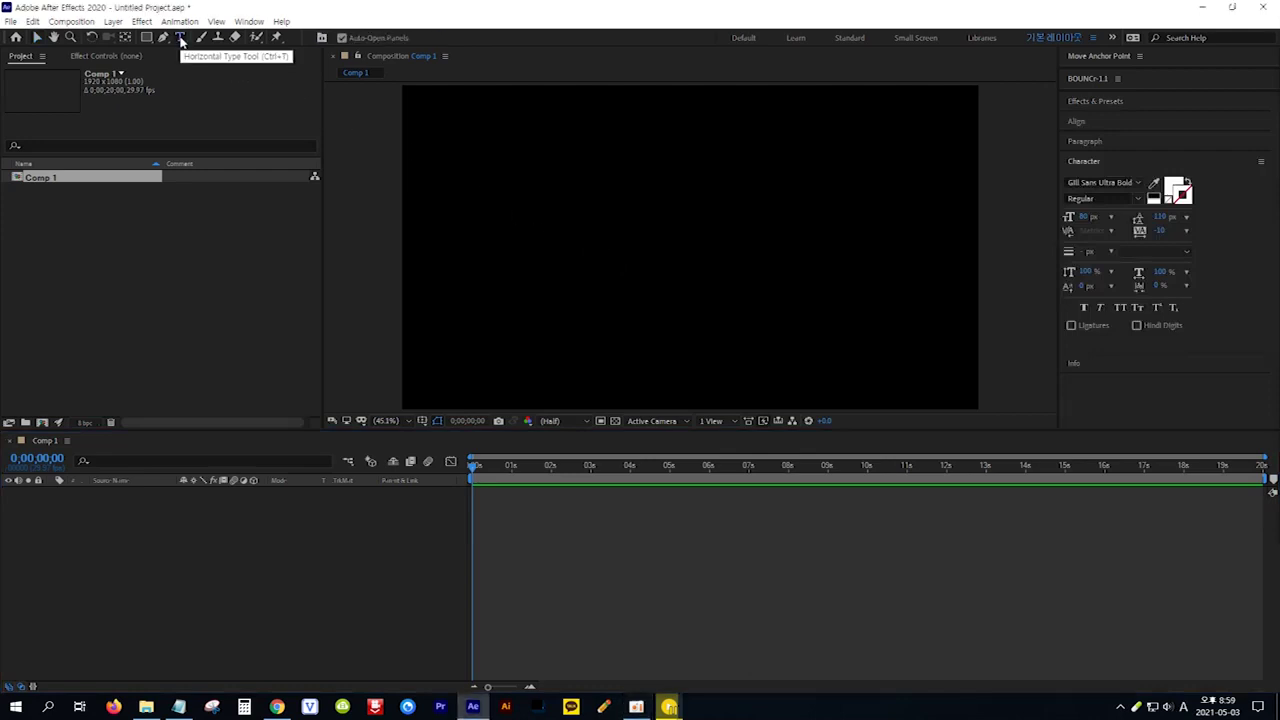
left_click(674, 222)
type("ECHO AVAGE LOVE")
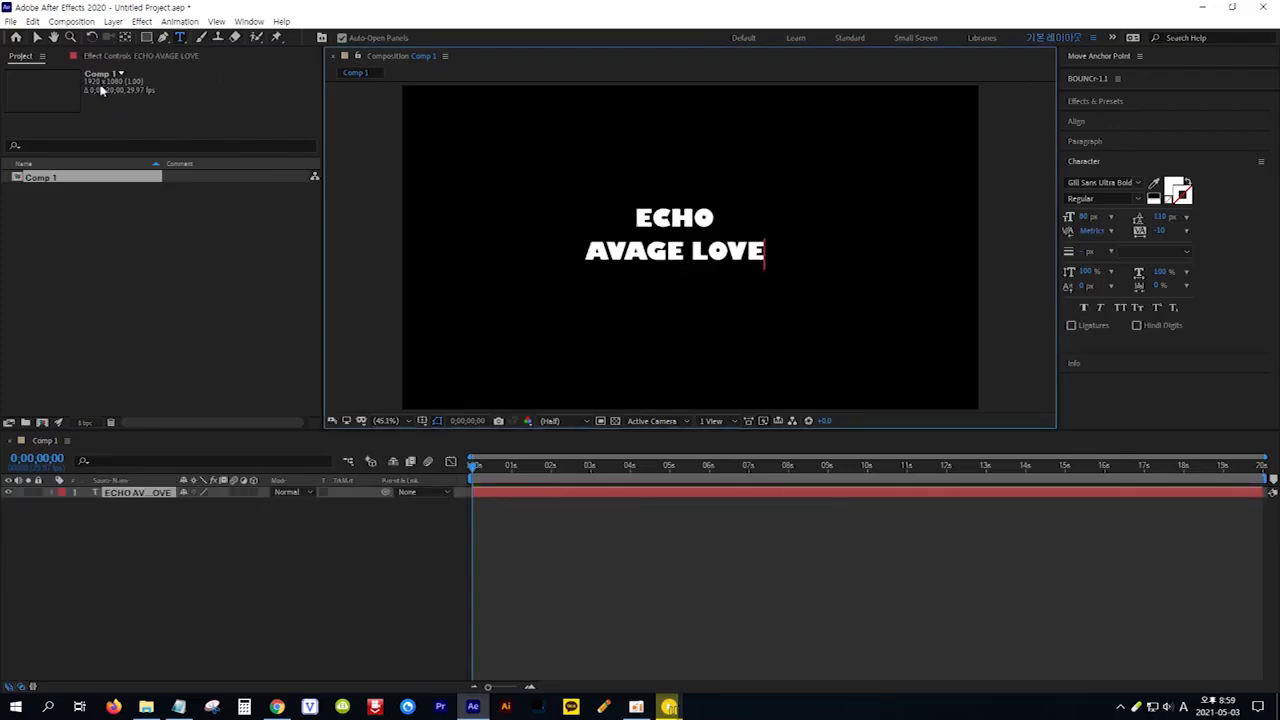
left_click(37, 37)
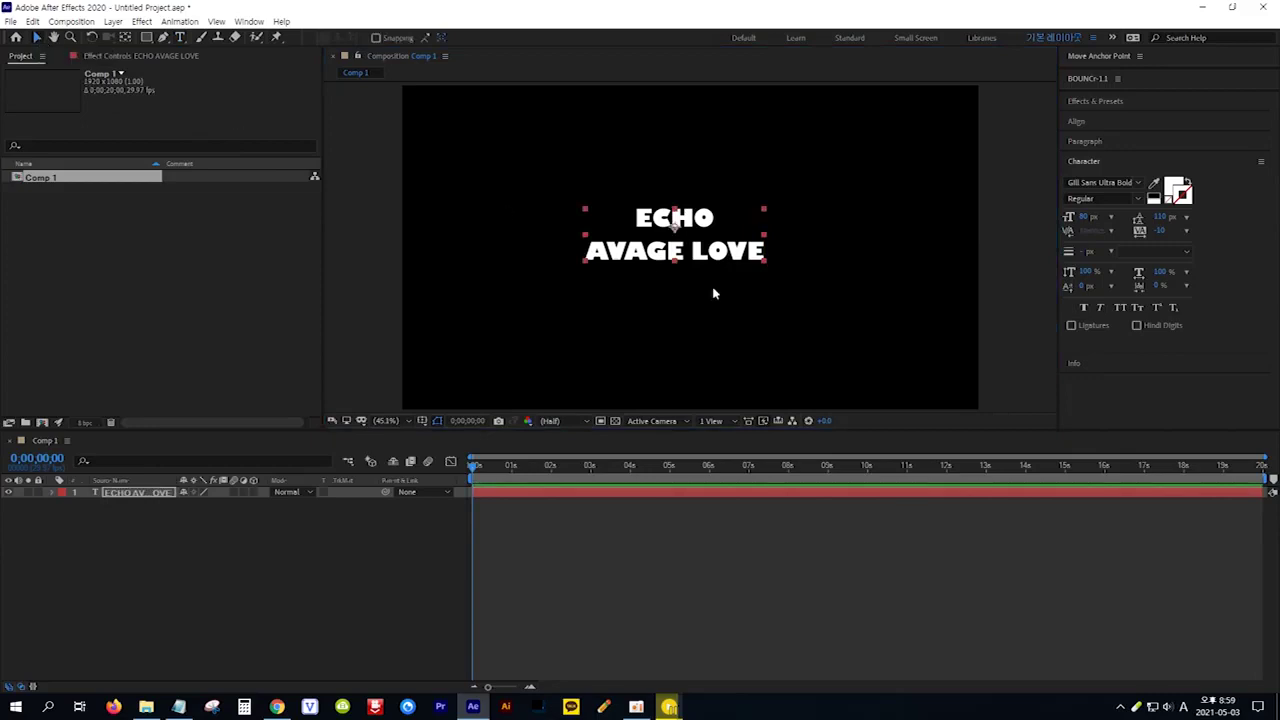
- Center-align the text's paragraph and center the layer horizontally and vertically in the composition
left_click(1103, 141)
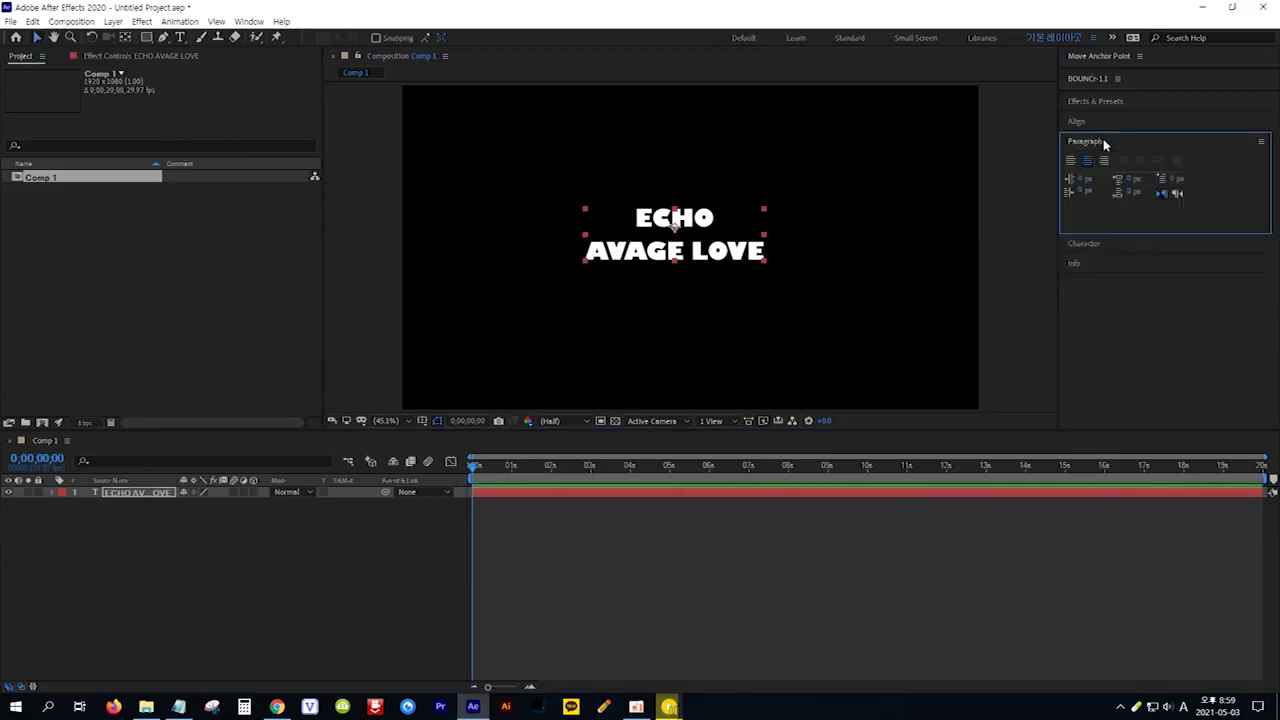
left_click(1088, 162)
left_click(1093, 121)
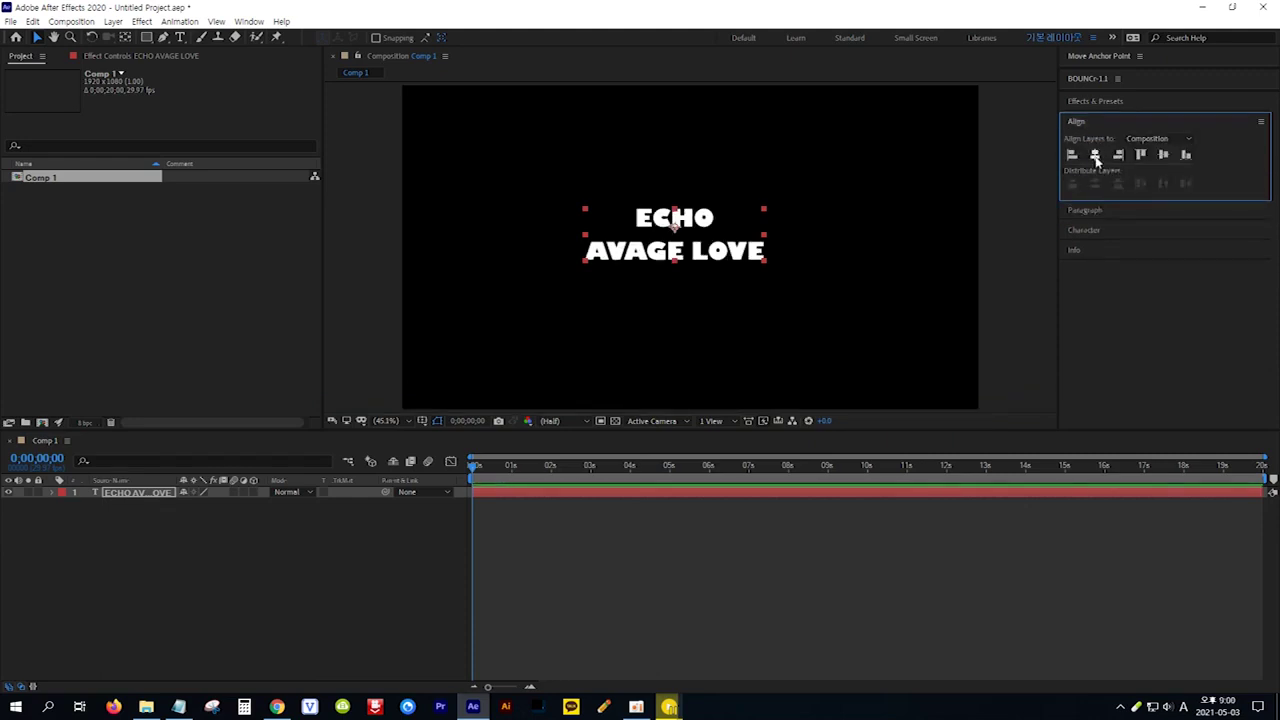
left_click(1095, 157)
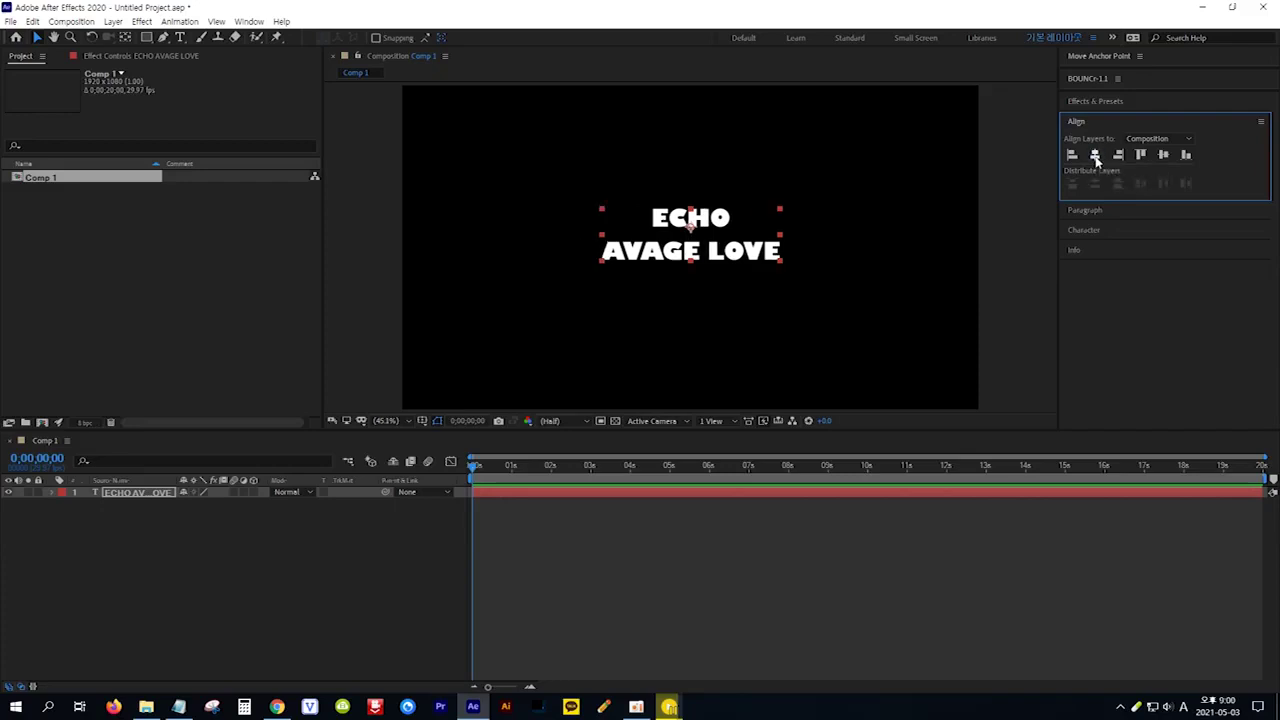
left_click(1164, 156)
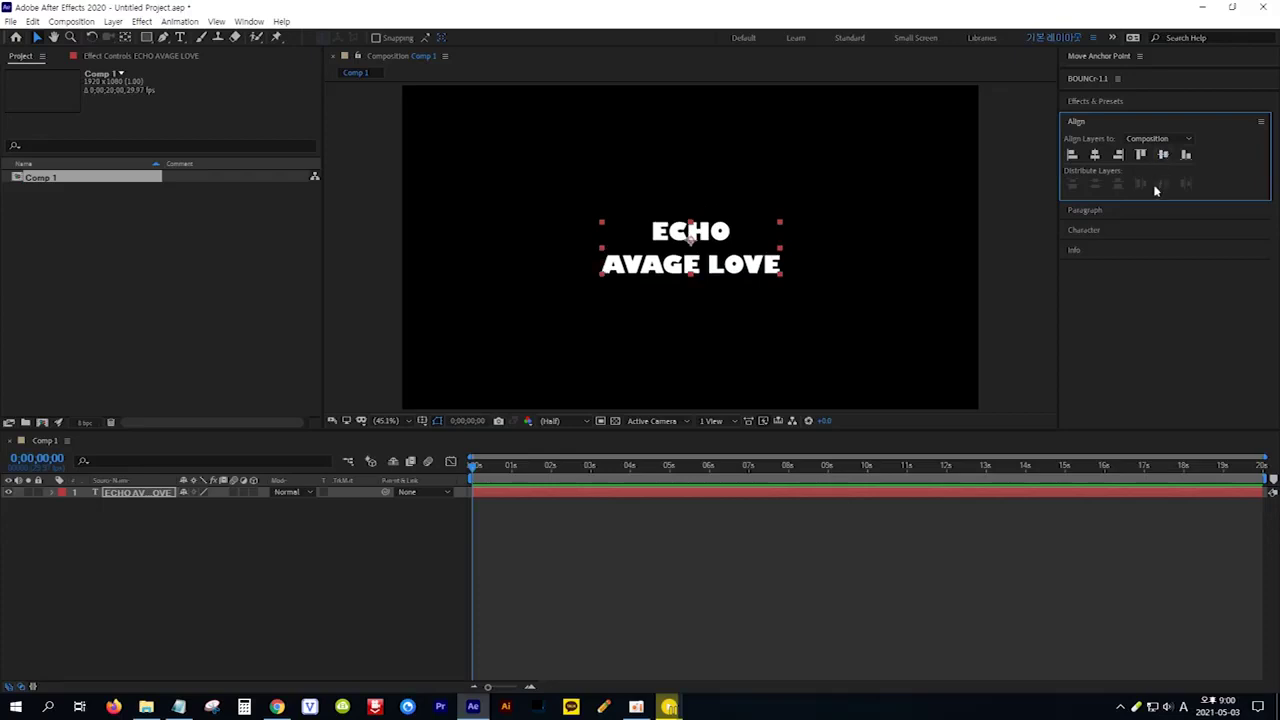
- Change the text's fill color to black
left_click(1113, 231)
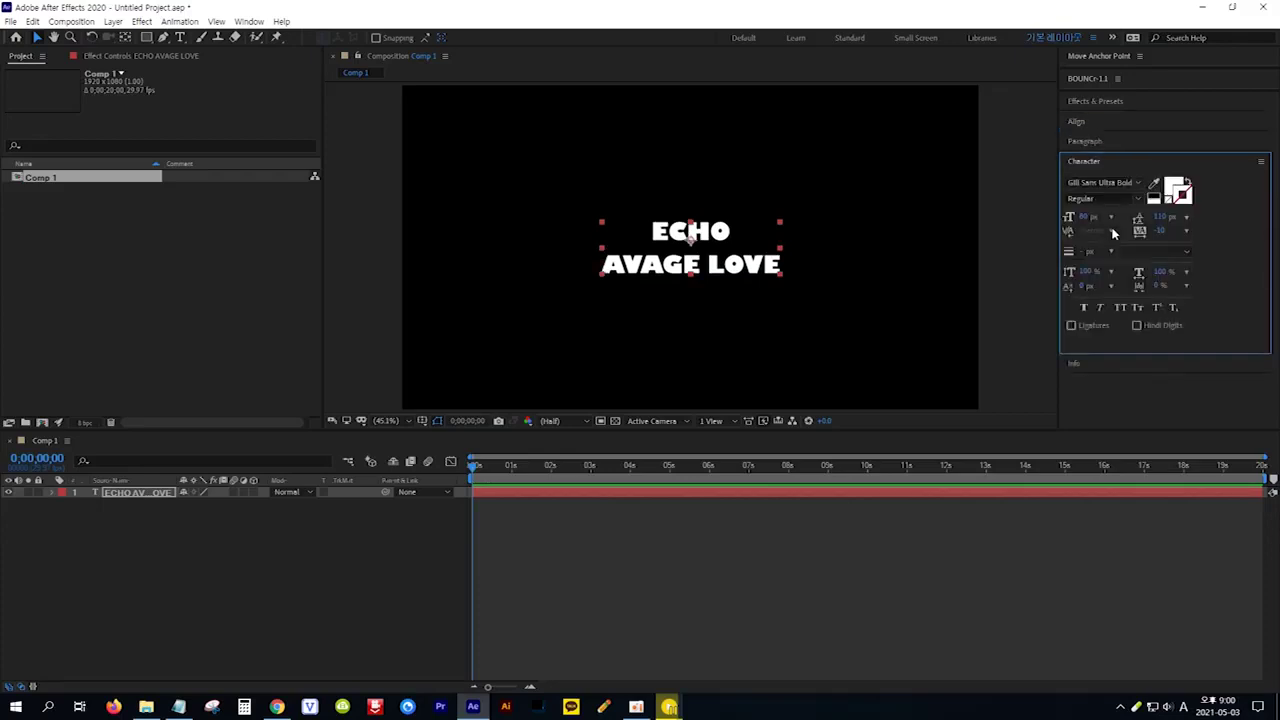
left_click(1175, 190)
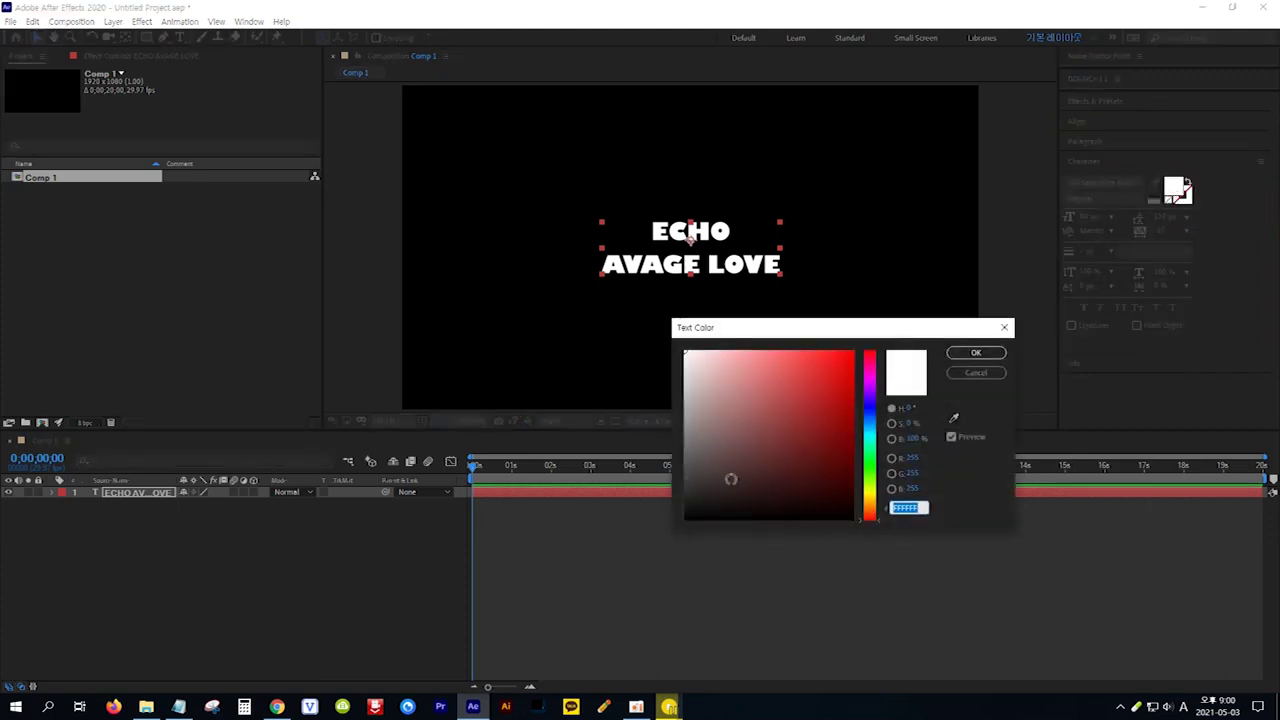
left_click_drag(700, 506, 660, 531)
left_click(976, 355)
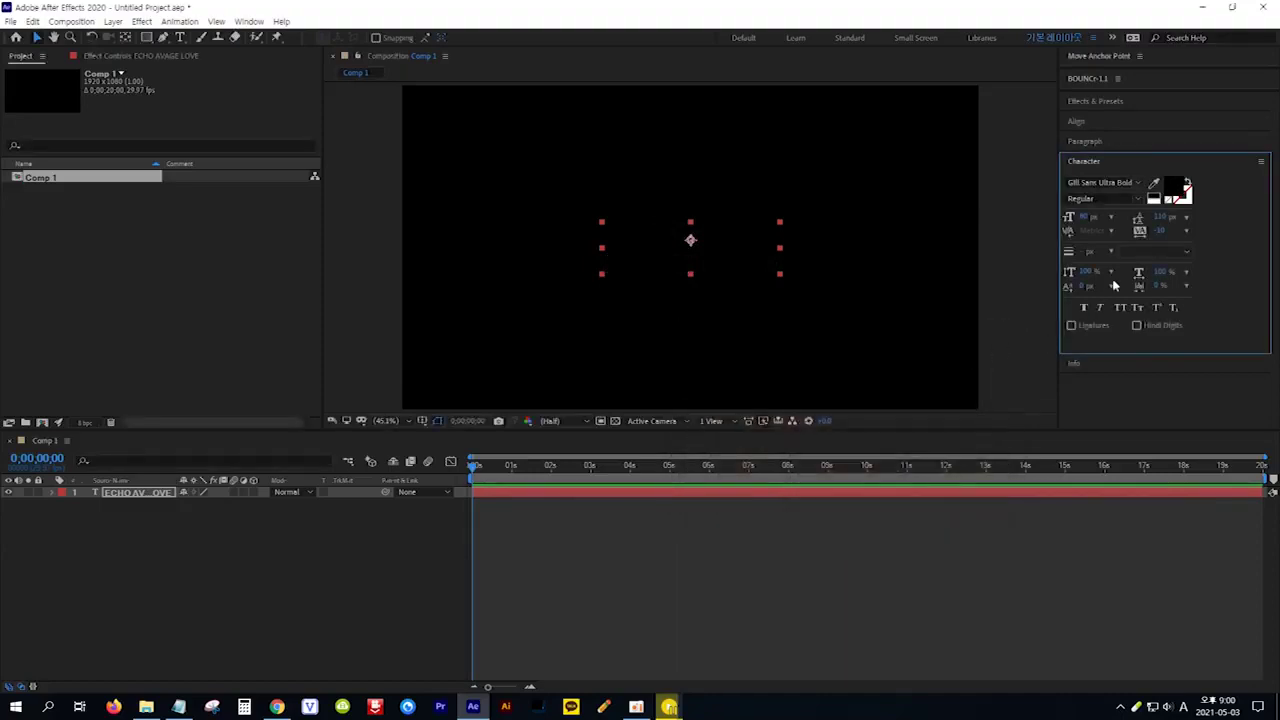
- Give the text a white stroke with a width of 2 px
left_click(1185, 196)
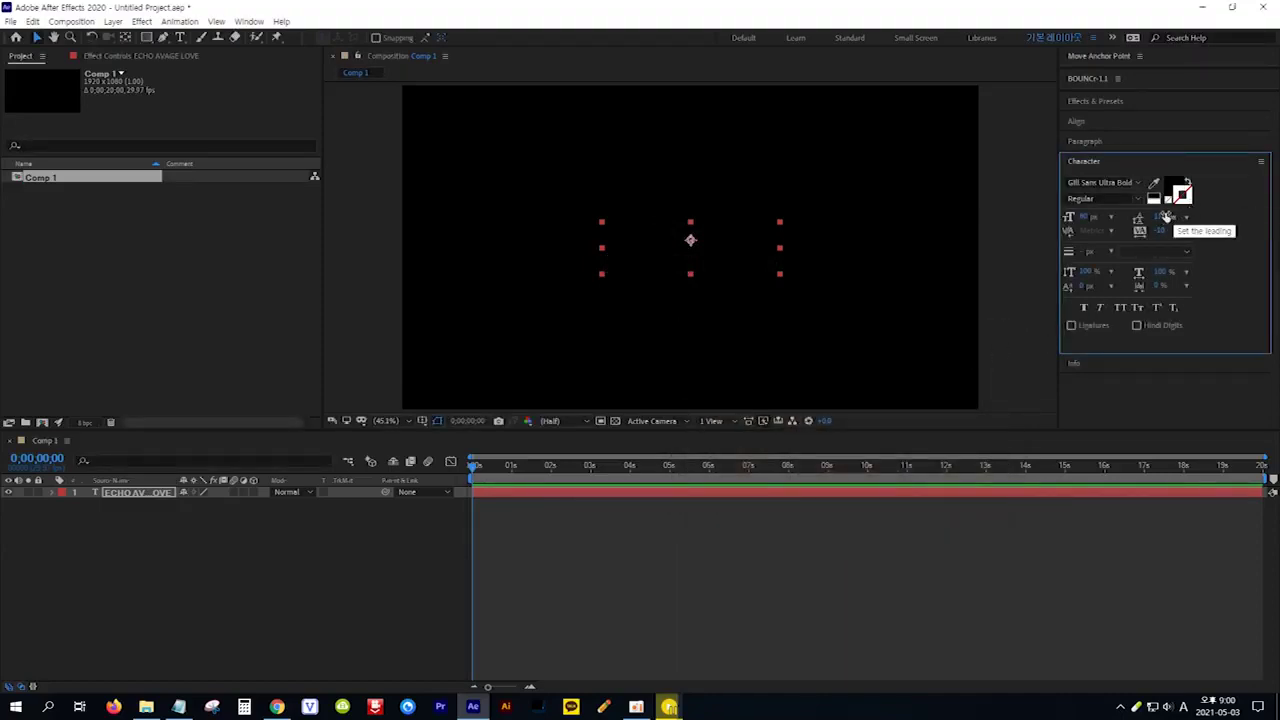
left_click(1157, 199)
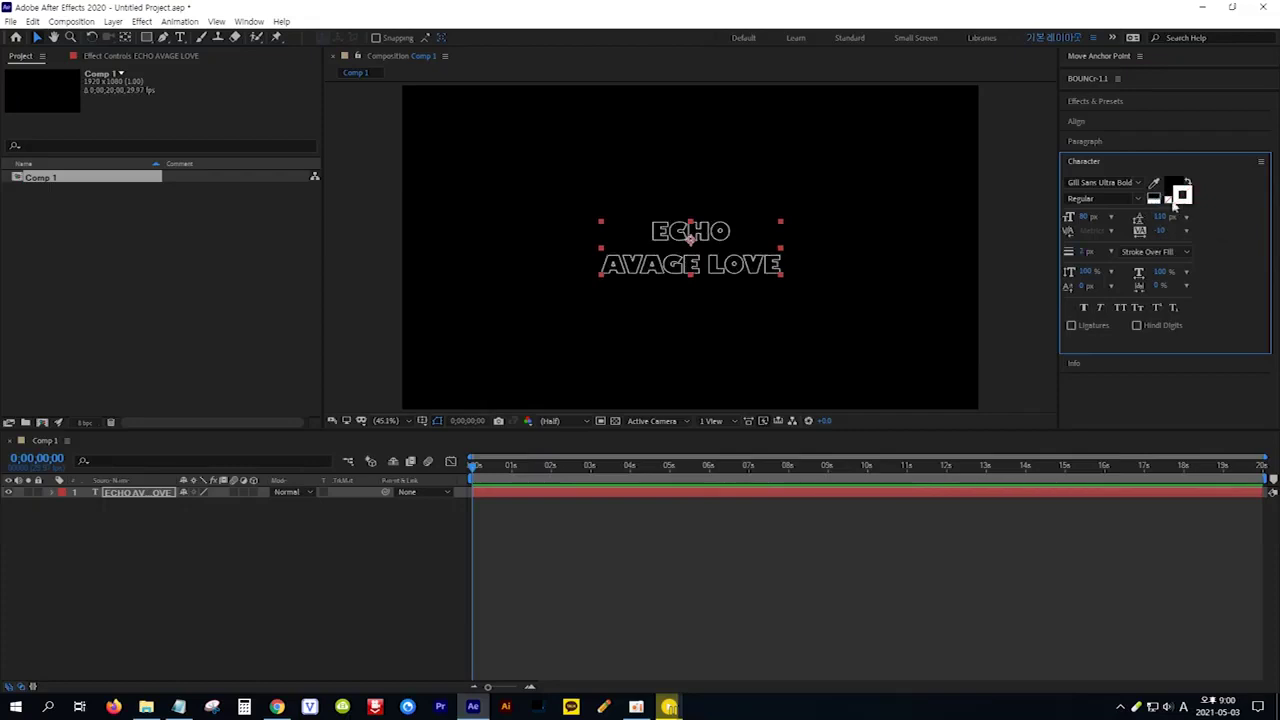
left_click(1085, 252)
type("2")
key("Return")
- Show the text layer's Scale and Rotation properties and set keyframes for both at the start of the composition
left_click(141, 495)
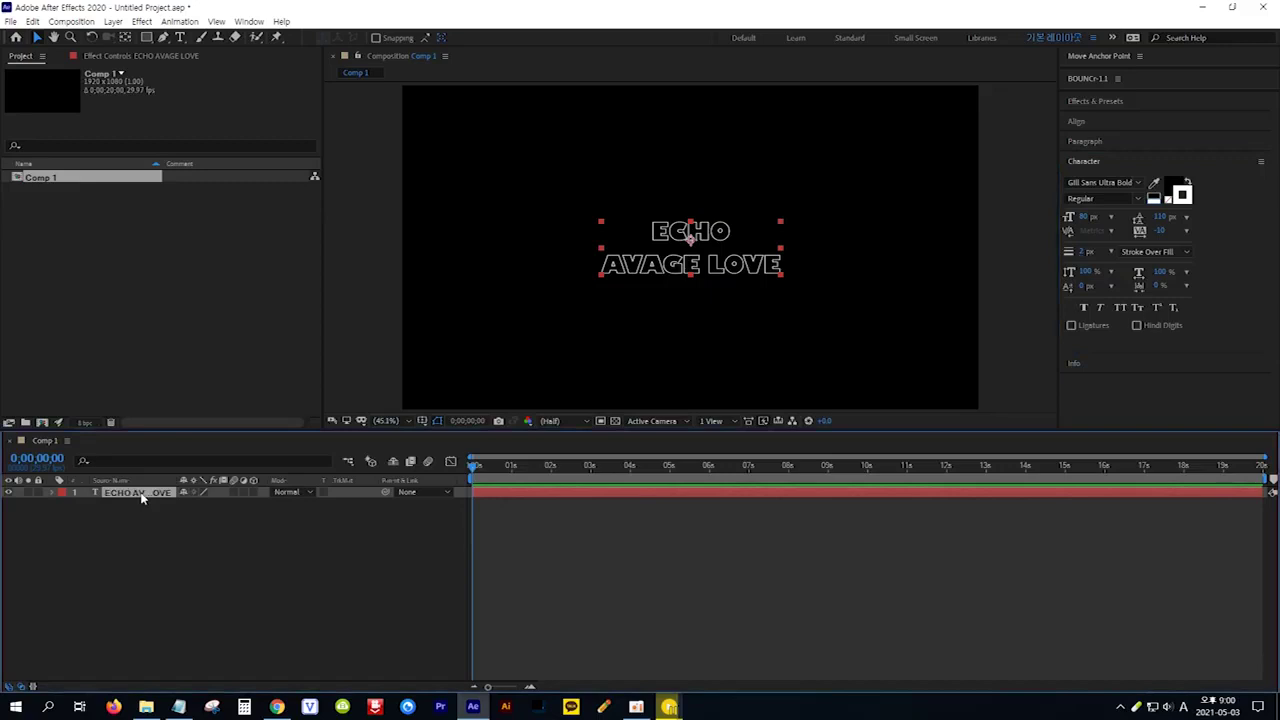
key("s")
key("shift+r")
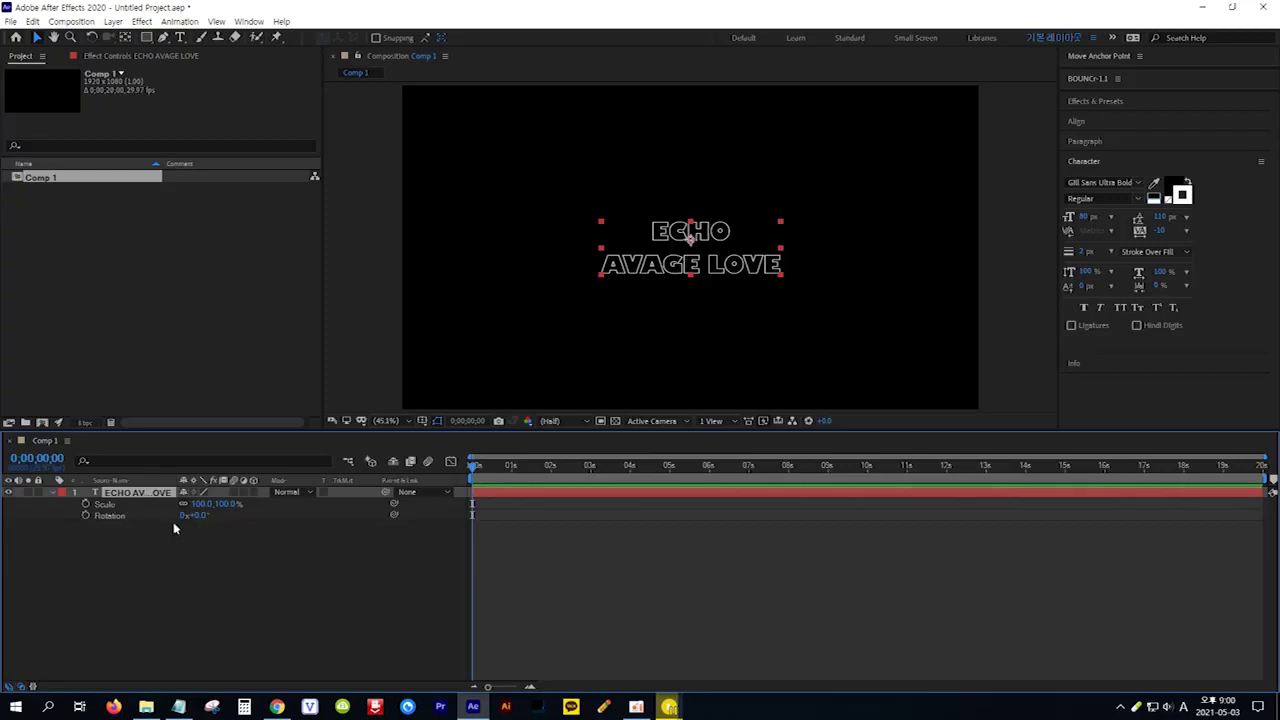
left_click(86, 505)
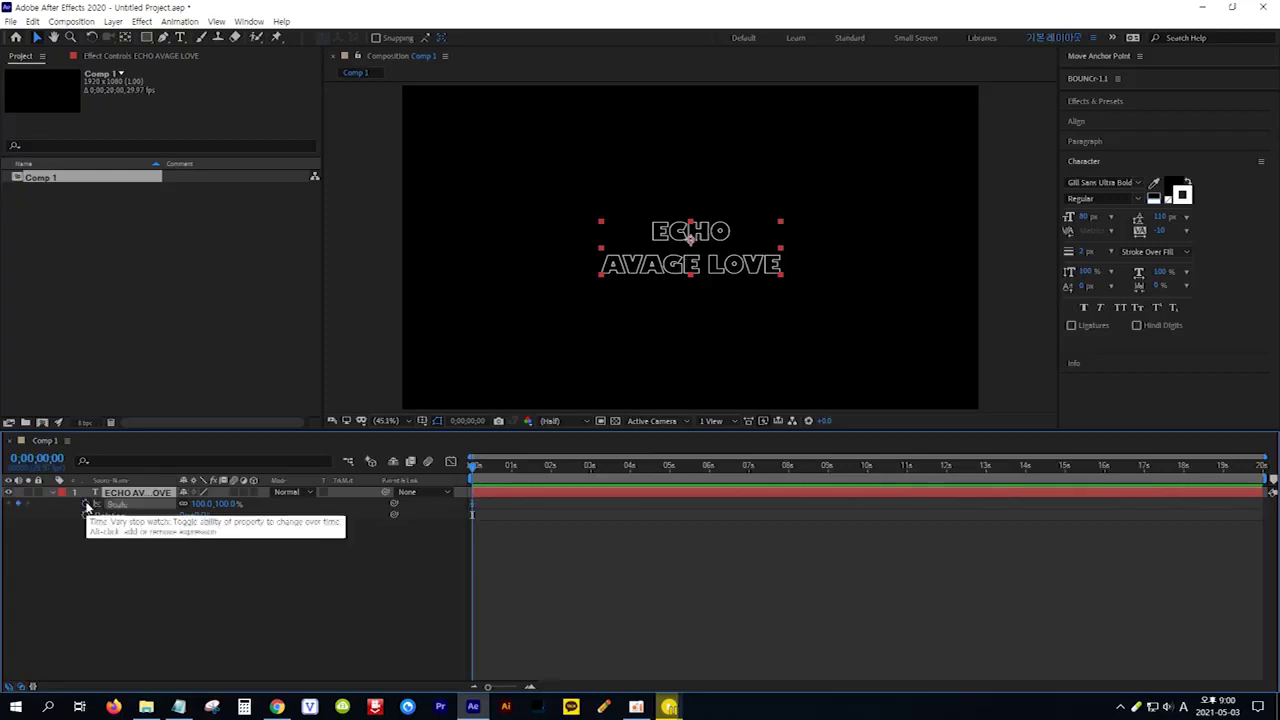
left_click(86, 516)
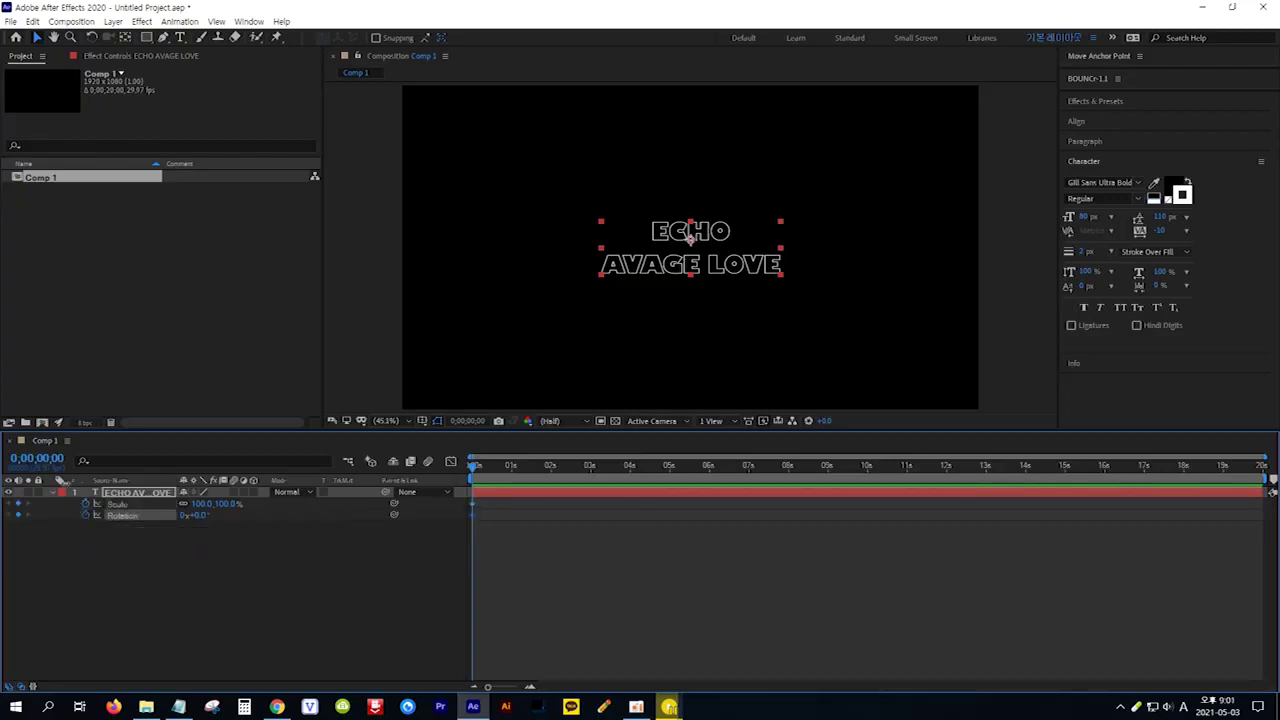
- At the 1-second mark, keyframe the text layer's rotation at 31° and its scale at 199%
left_click(48, 462)
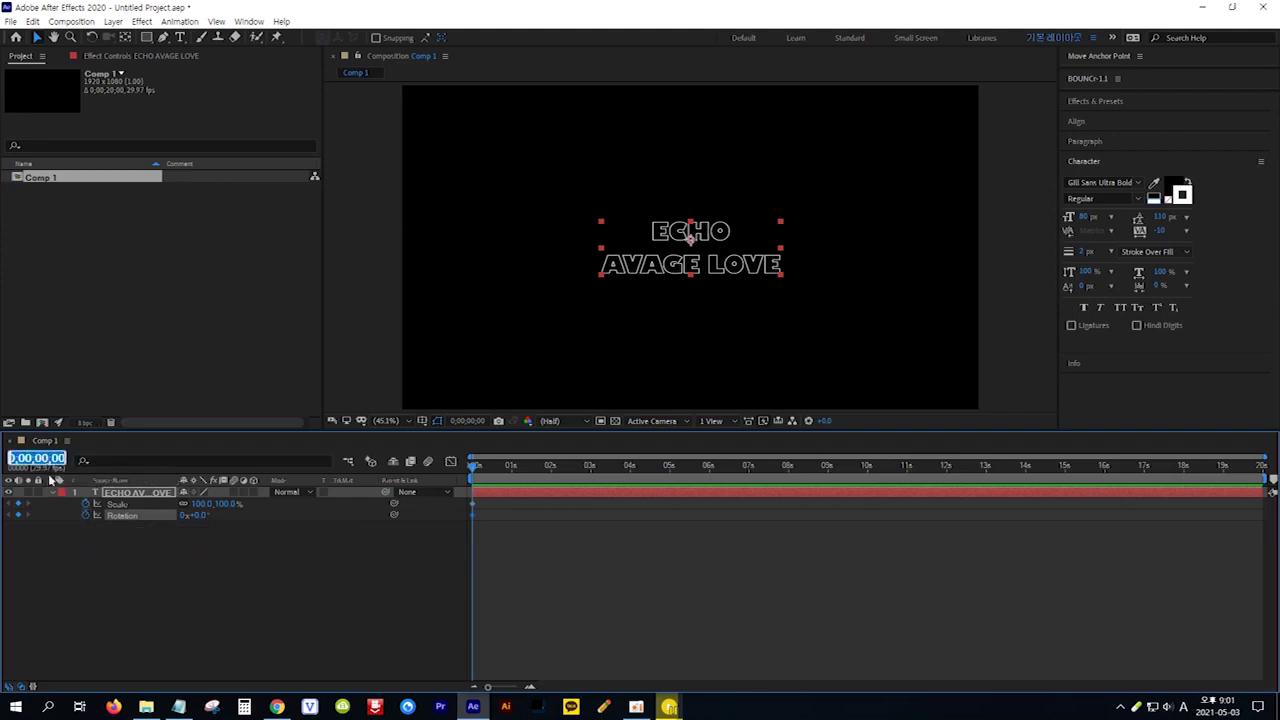
type("1.")
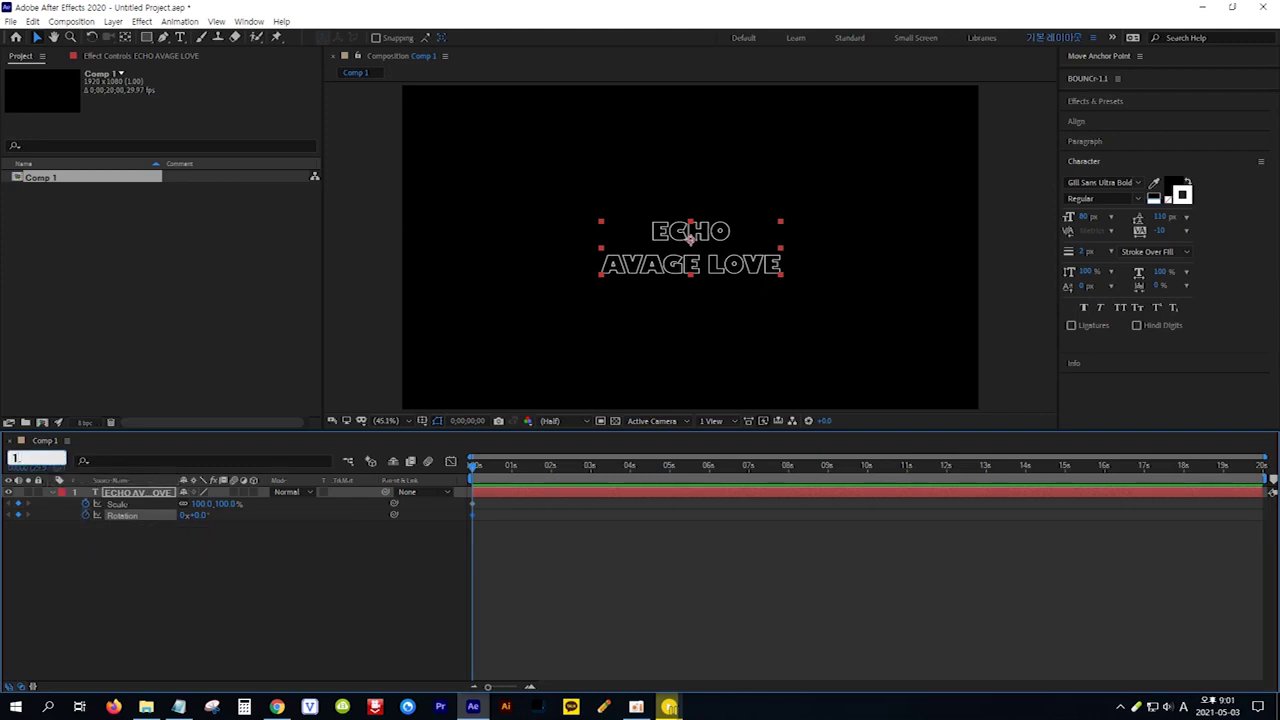
key("Return")
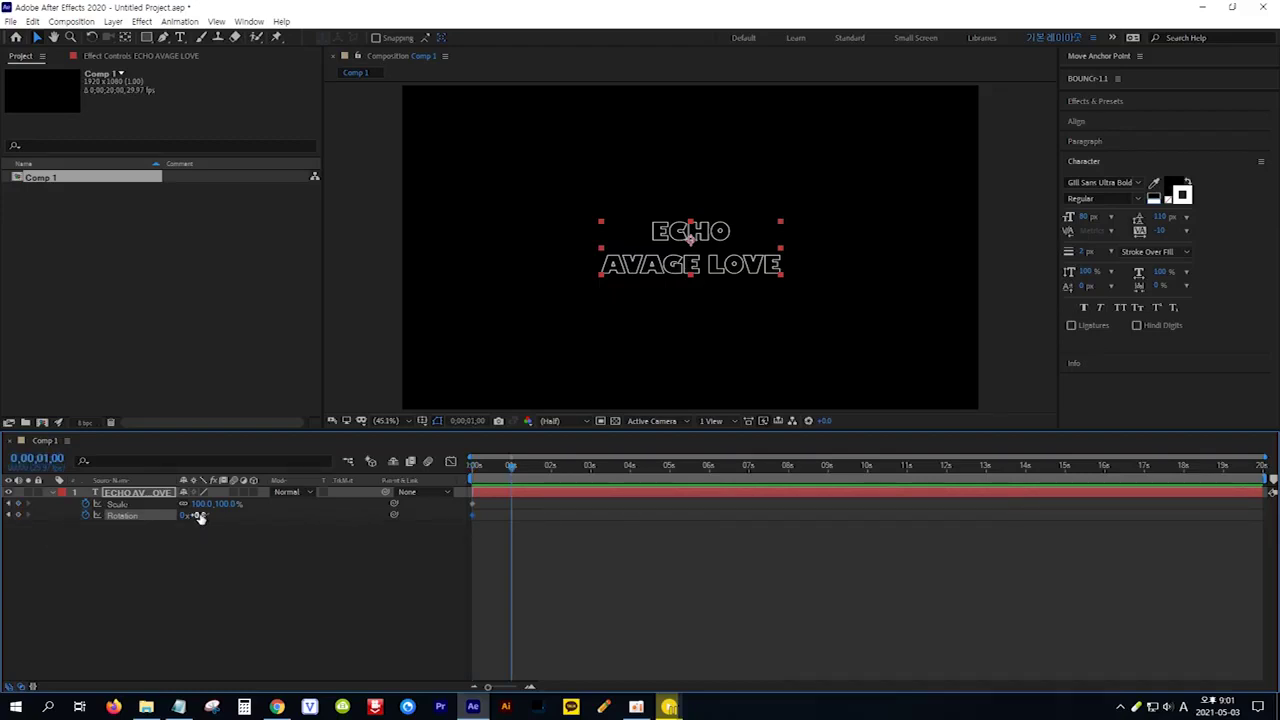
left_click_drag(200, 516, 225, 518)
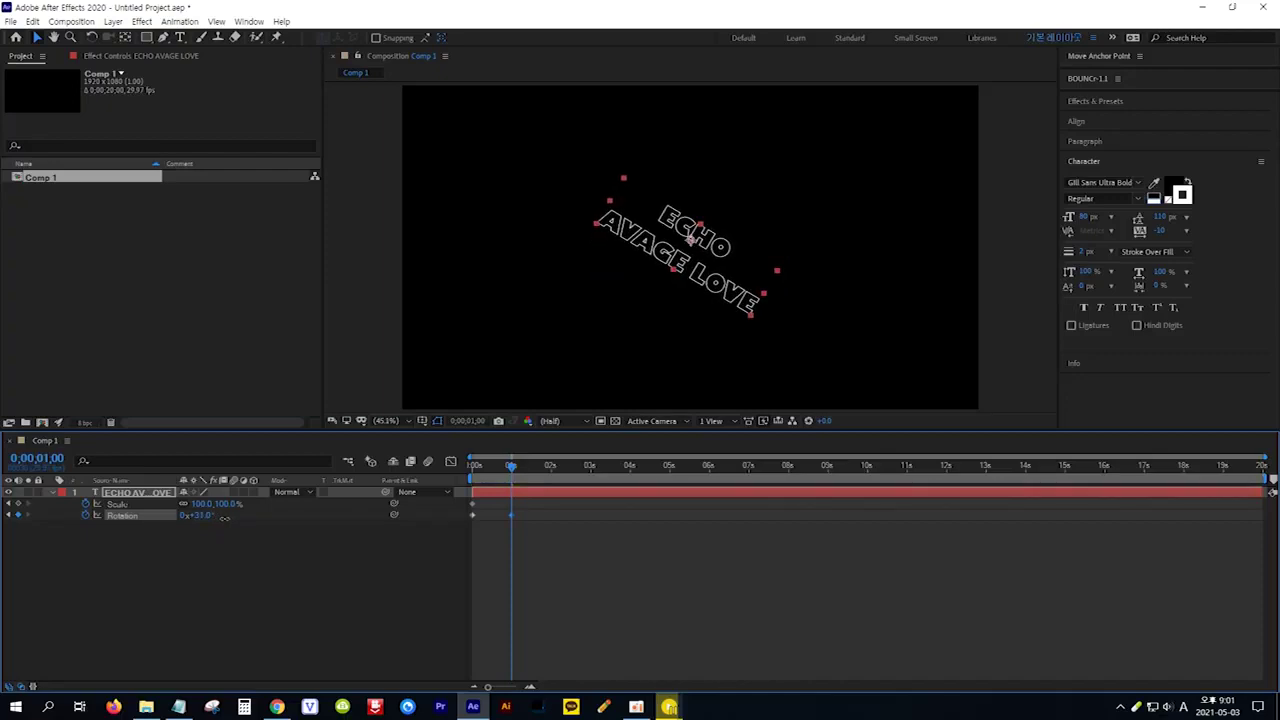
left_click(197, 516)
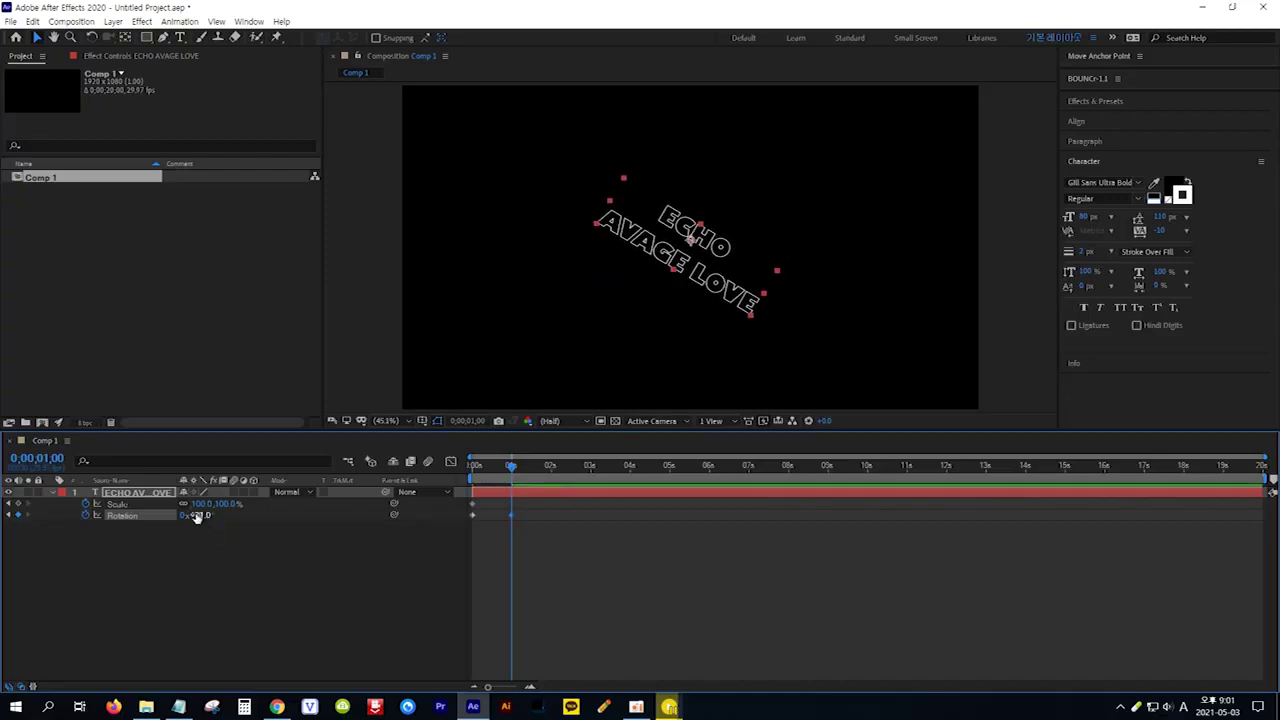
type("31")
key("Return")
left_click_drag(226, 507, 307, 520)
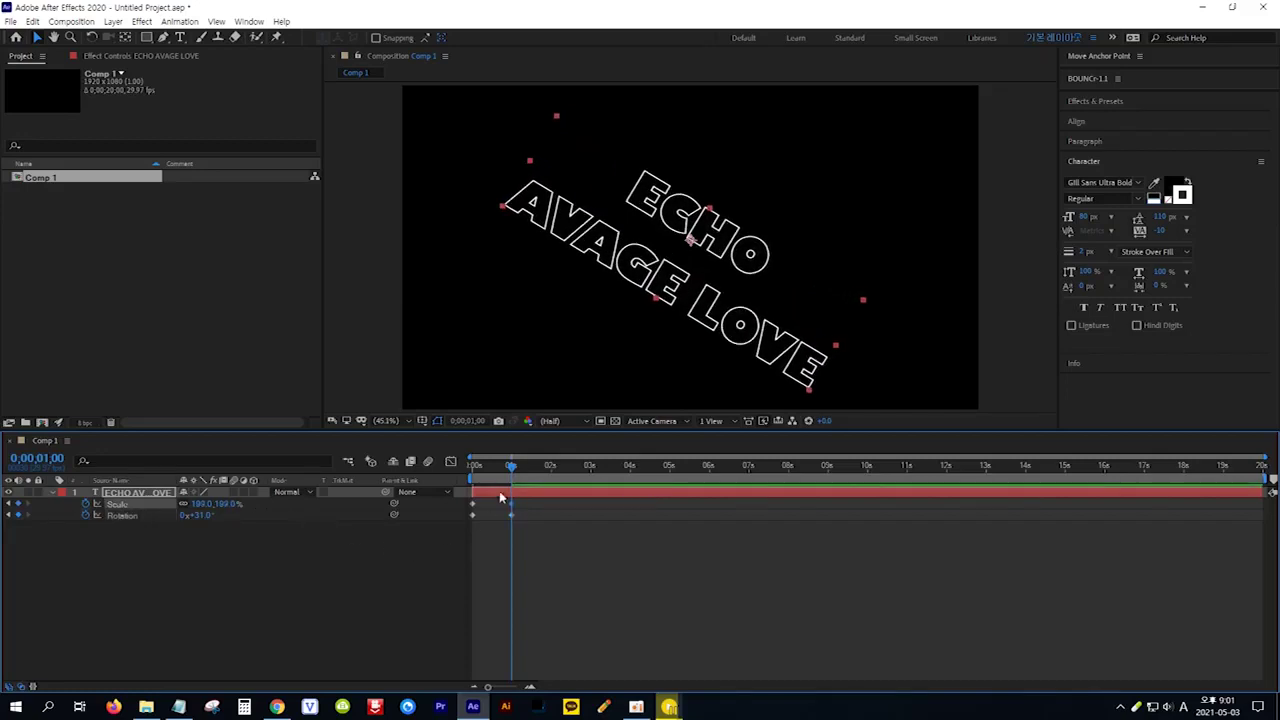
- Preview the scale and rotation animation over the first second, ending at the 1-second mark
left_click_drag(511, 470, 487, 479)
key("space")
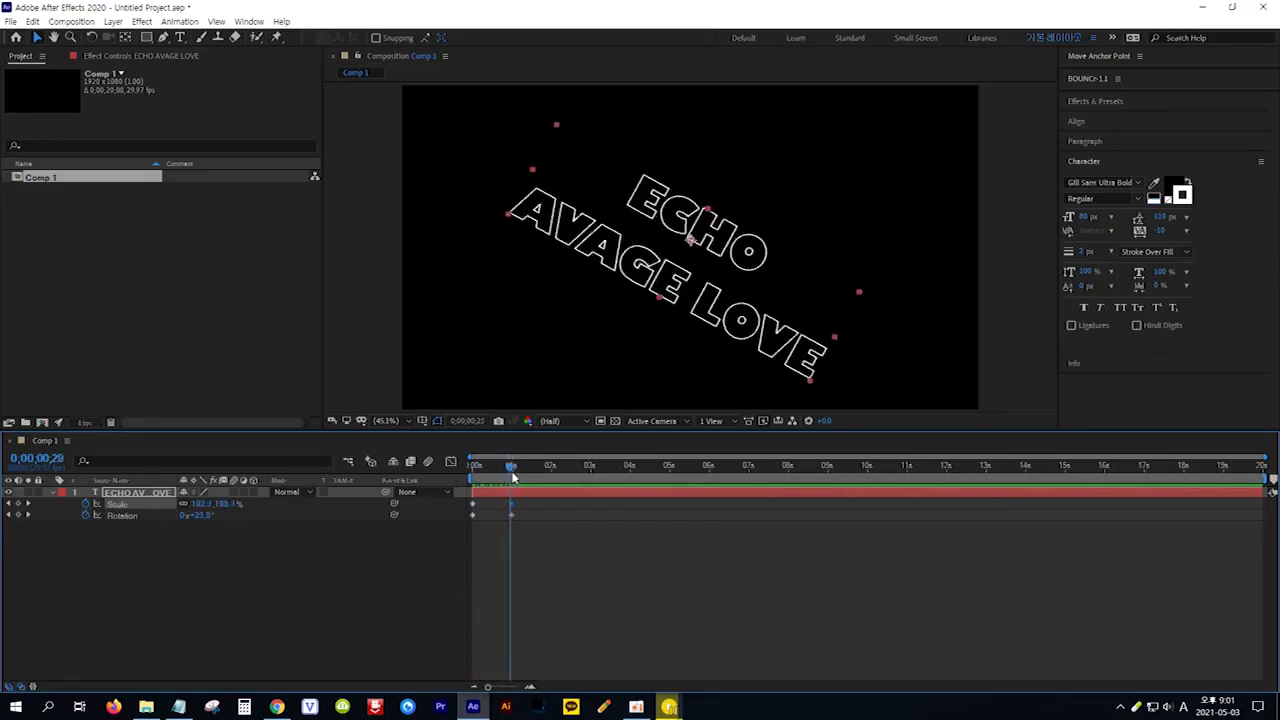
left_click_drag(487, 479, 511, 475)
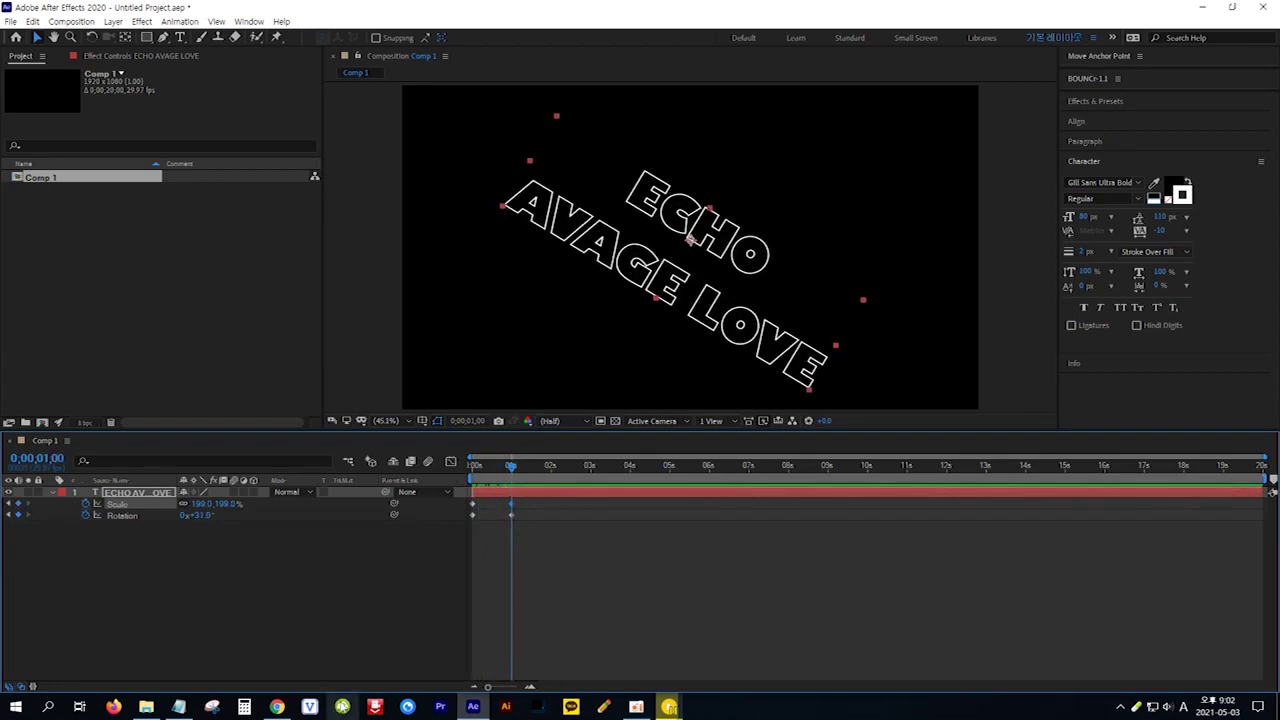
- Switch to the Notepad window and copy the word "TYPE"
left_click(178, 706)
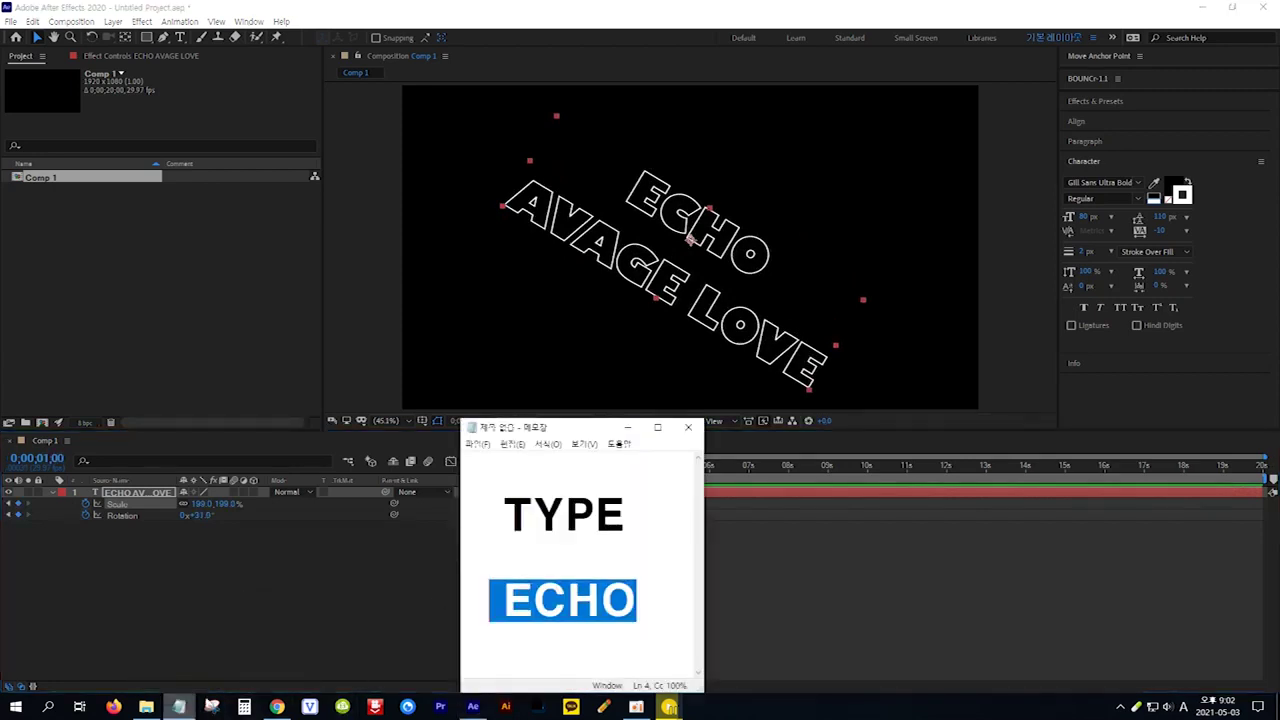
left_click_drag(627, 515, 517, 516)
key("ctrl+c")
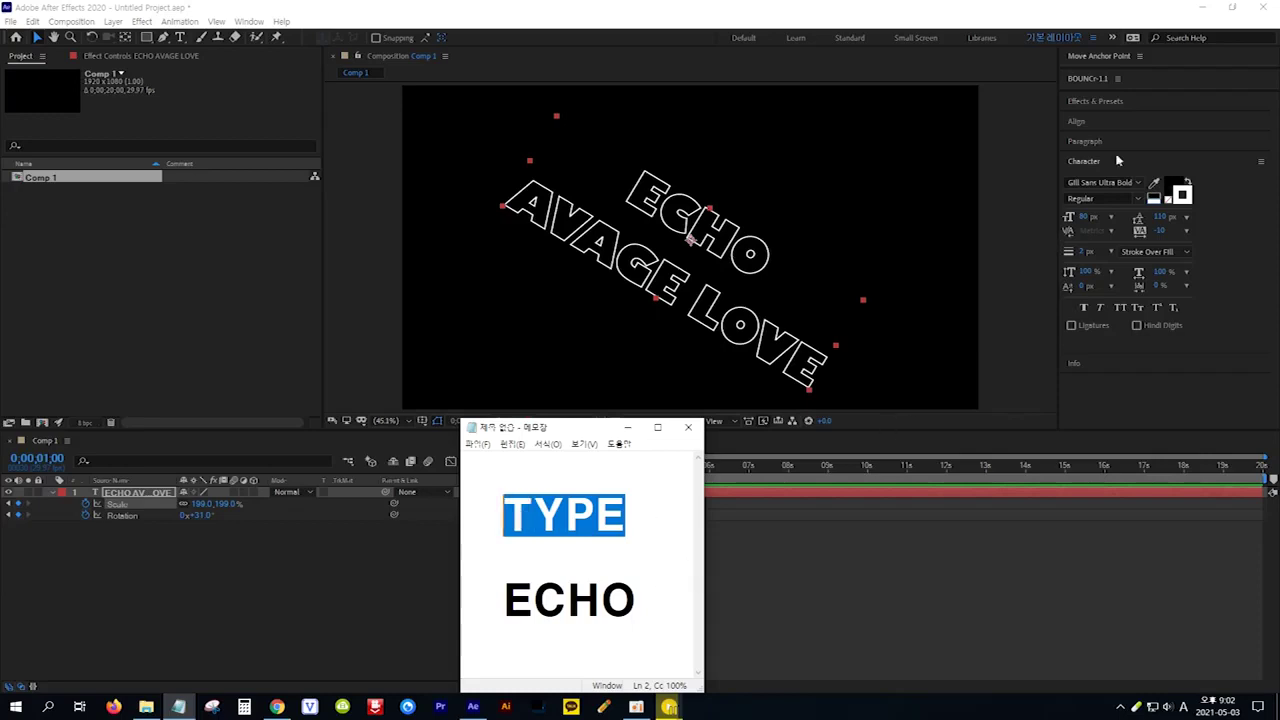
- Back in After Effects, search the effects and presets for "TYPE" and apply the Typewriter preset to the text layer
left_click(1123, 110)
left_click(1121, 117)
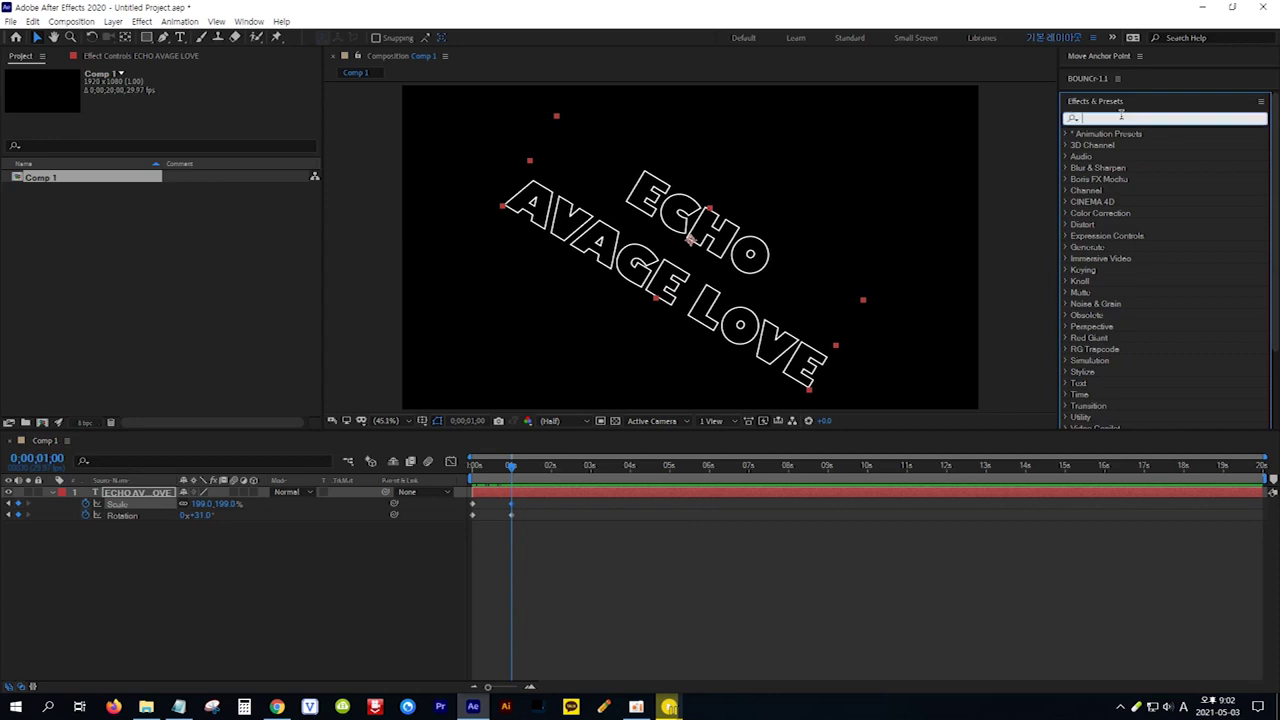
key("ctrl+v")
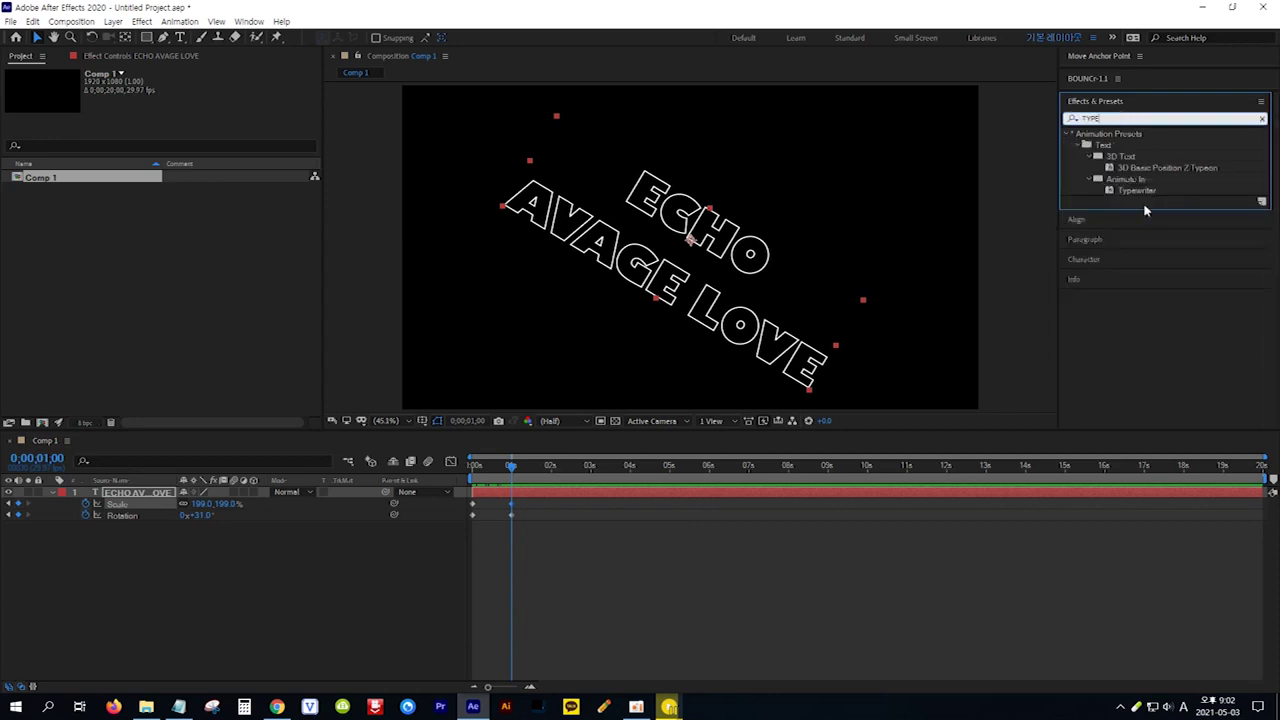
left_click_drag(1146, 197, 147, 503)
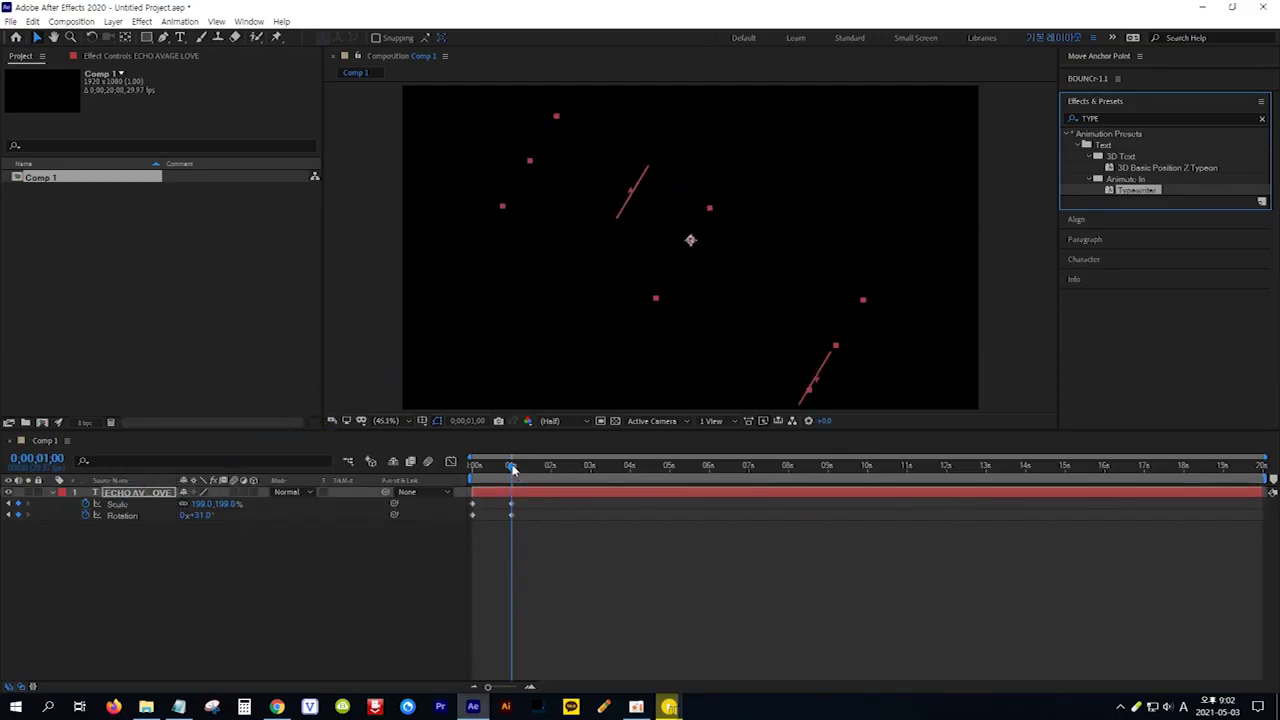
- Play the composition from the start to check the typewriter animation, stopping after about 4 seconds
left_click_drag(511, 469, 442, 465)
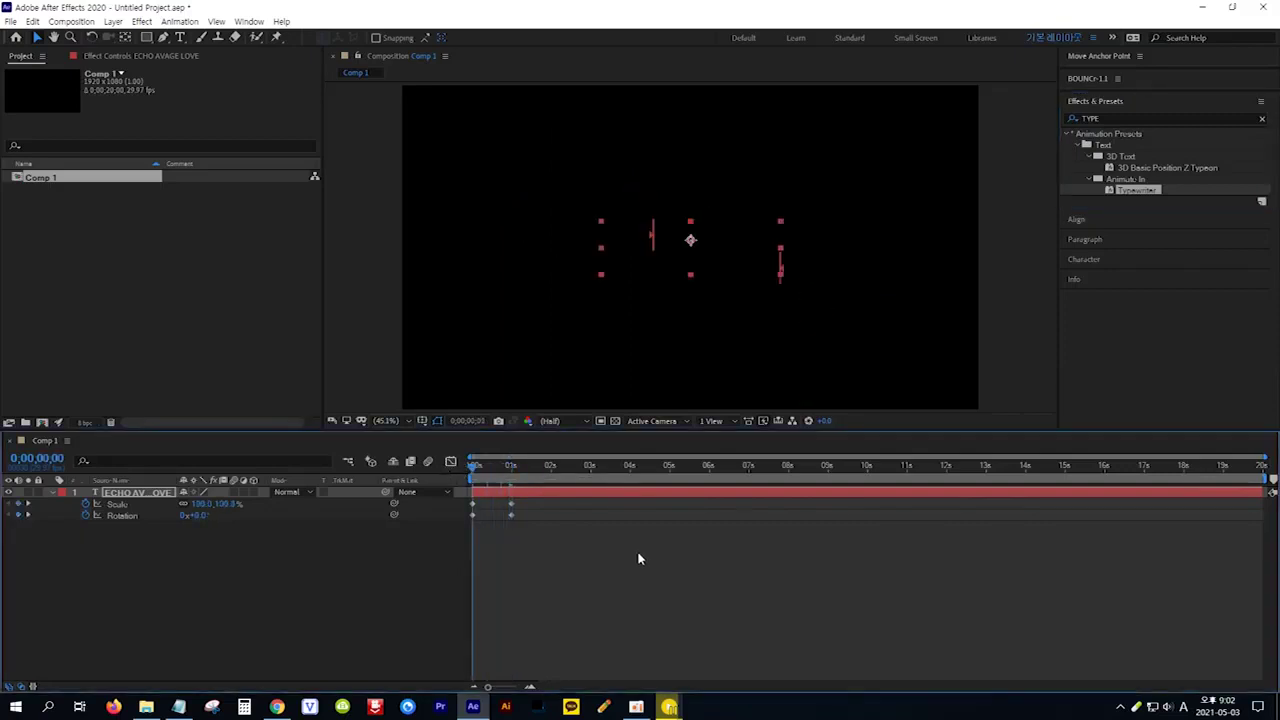
key("space")
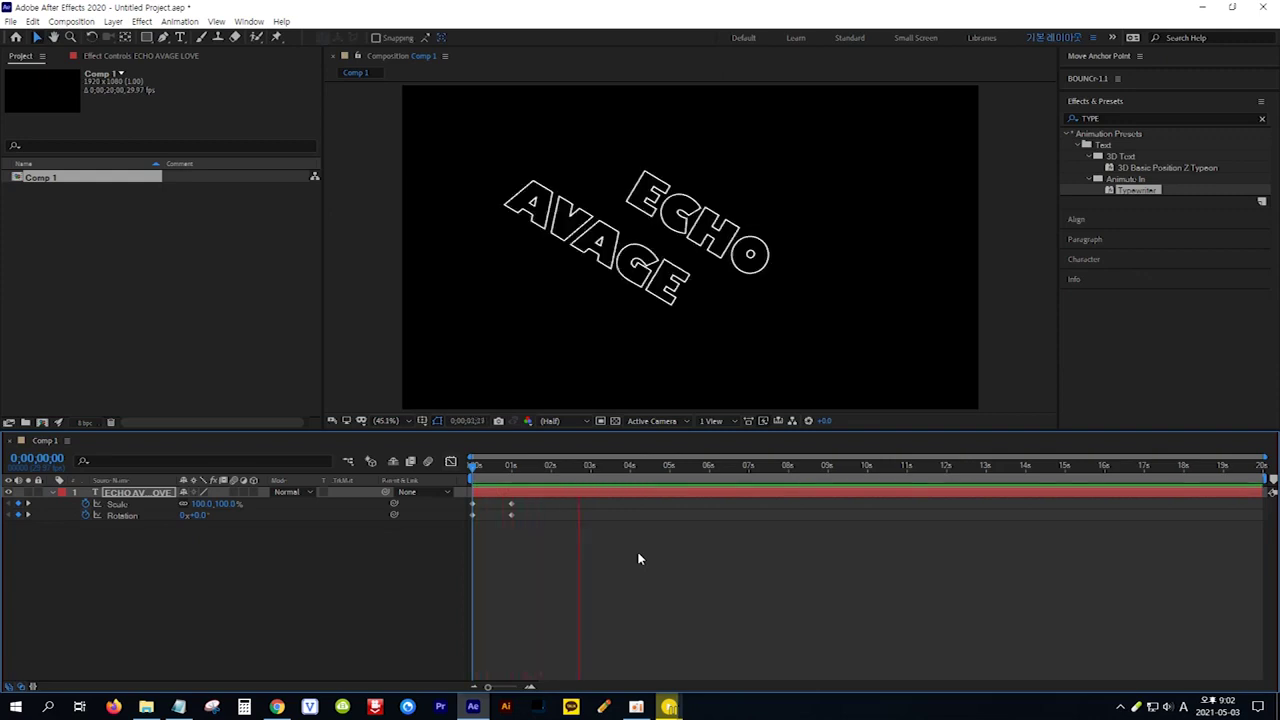
key("space")
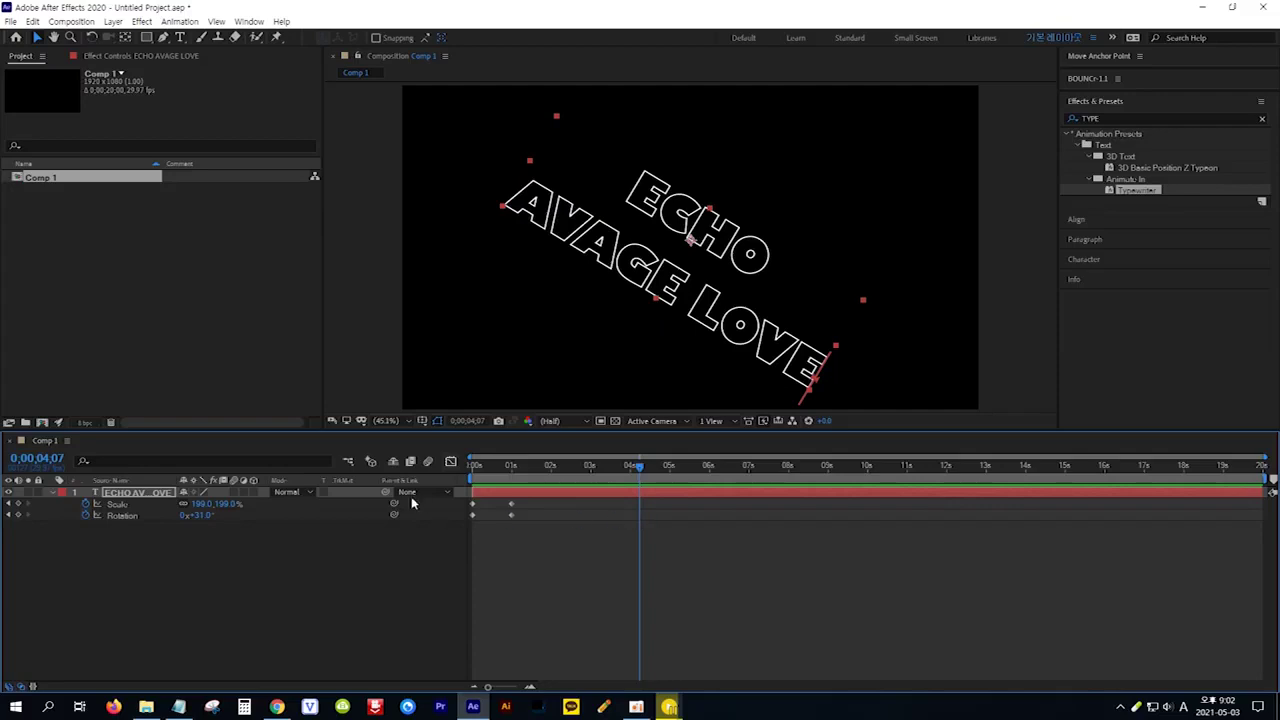
- In the text layer's Range Selector advanced options, set the typewriter animation to be based on Words
left_click(54, 494)
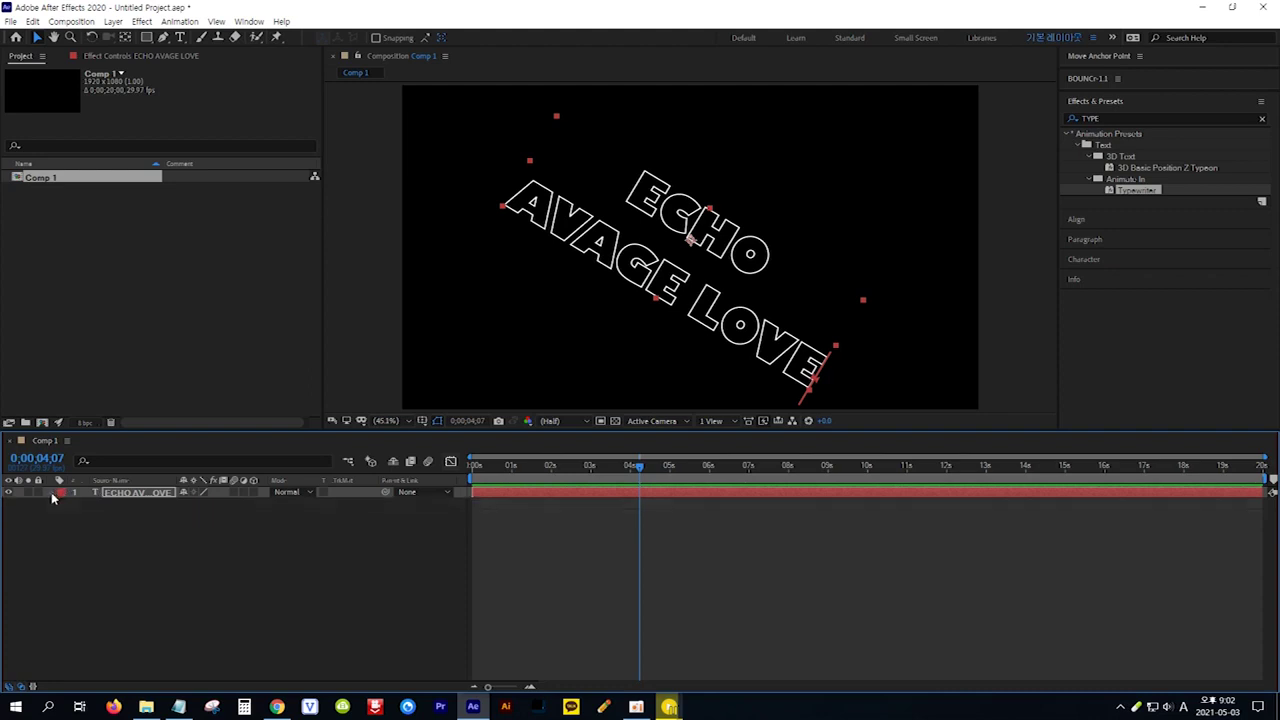
left_click(54, 496)
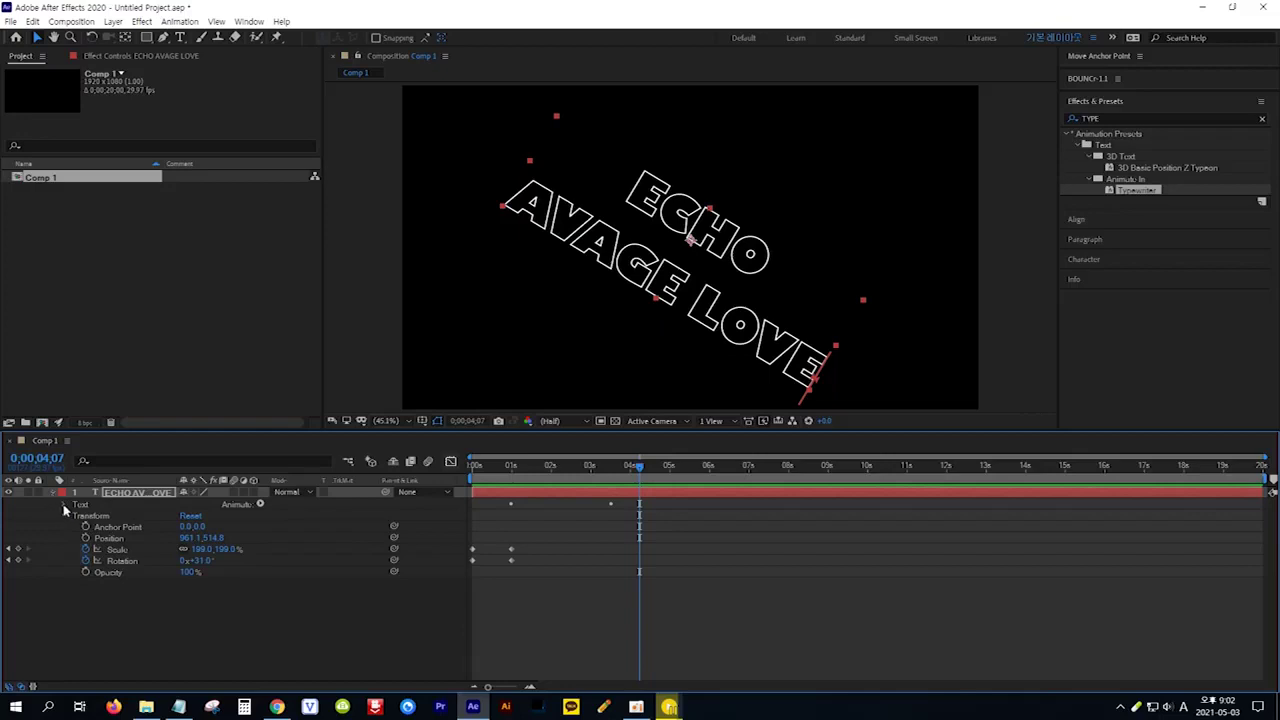
left_click(64, 506)
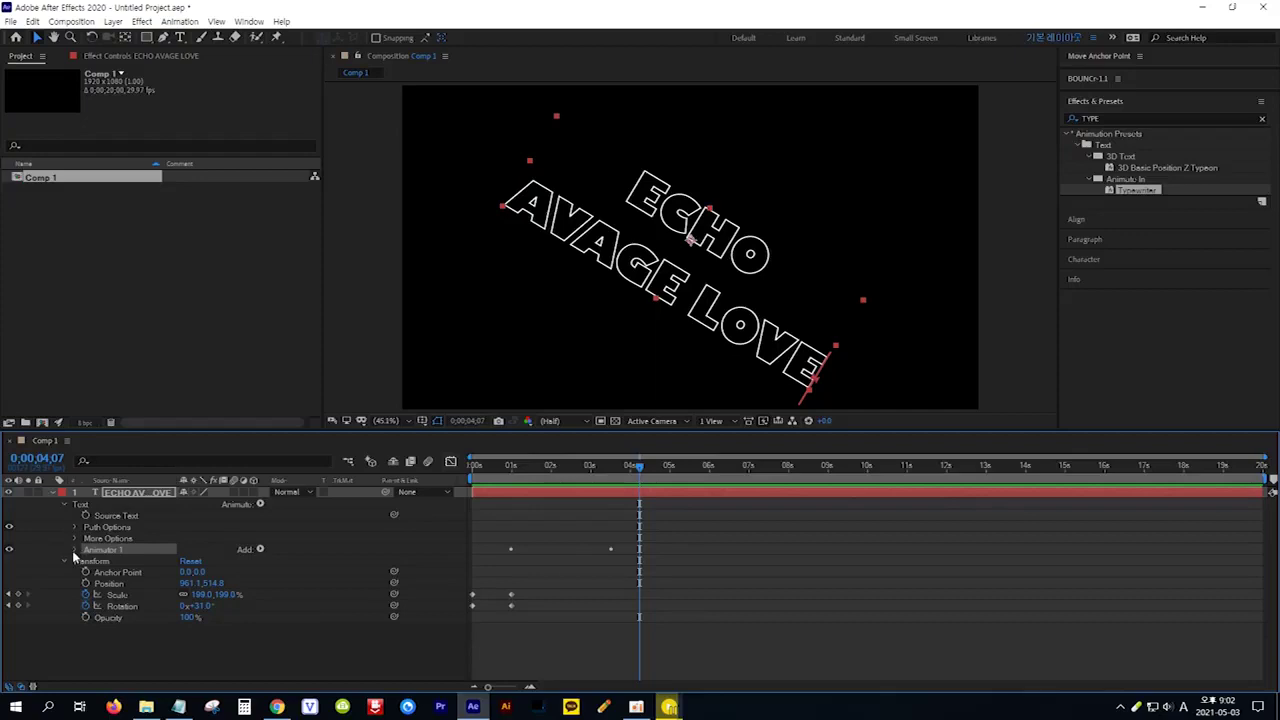
left_click(75, 551)
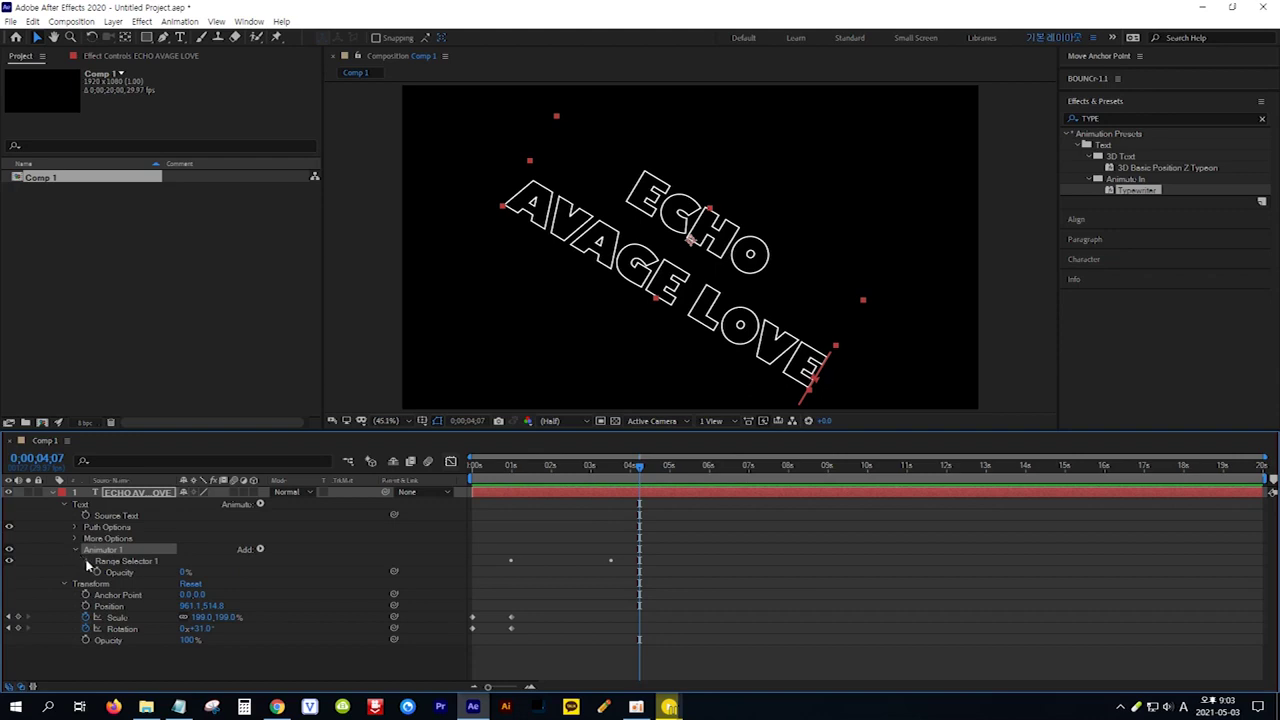
left_click(88, 561)
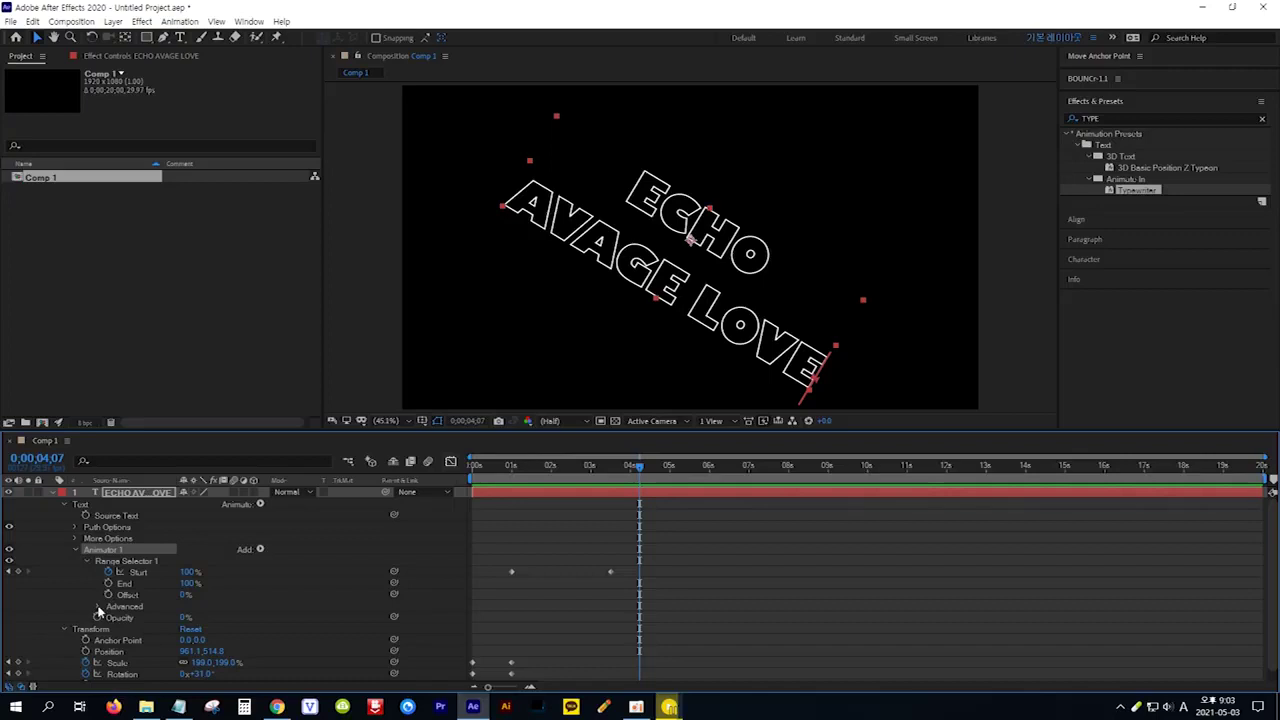
left_click(99, 606)
scroll(98, 610, "down", 1)
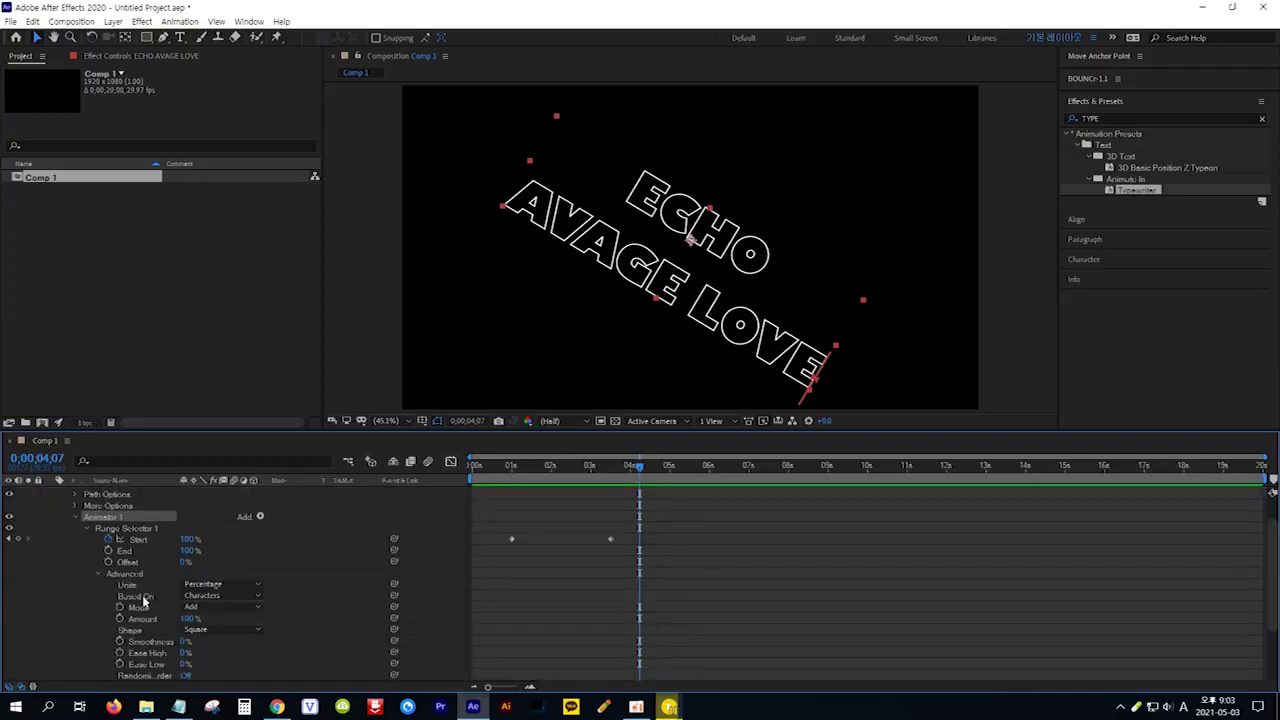
left_click(234, 597)
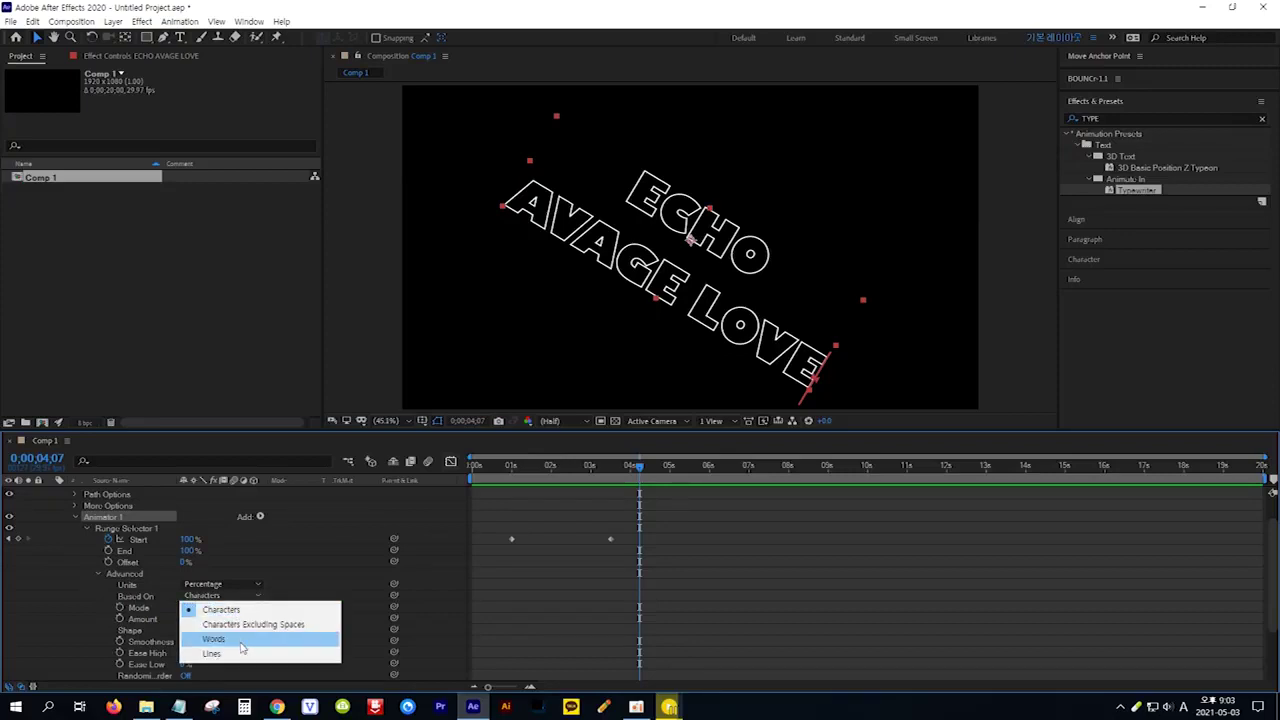
left_click(240, 642)
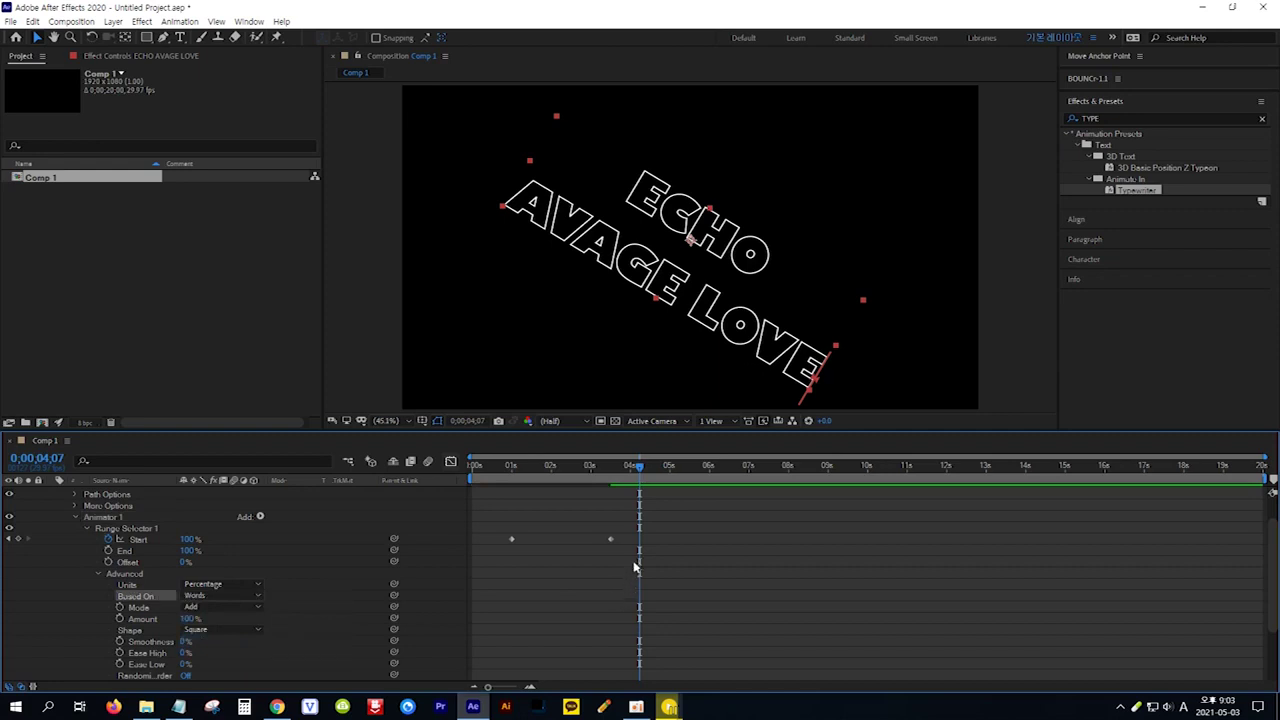
- Play the composition from the start to check the word-by-word typing, stopping after about 4 seconds
left_click_drag(640, 470, 455, 482)
key("space")
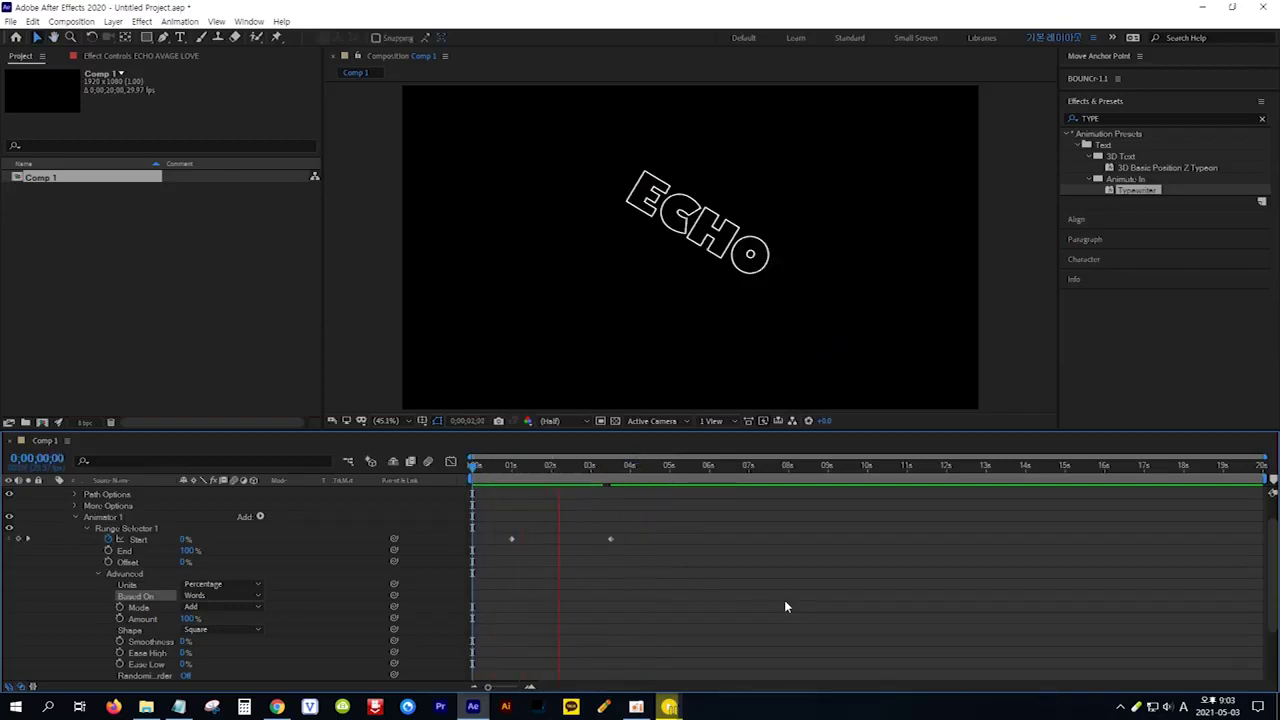
key("space")
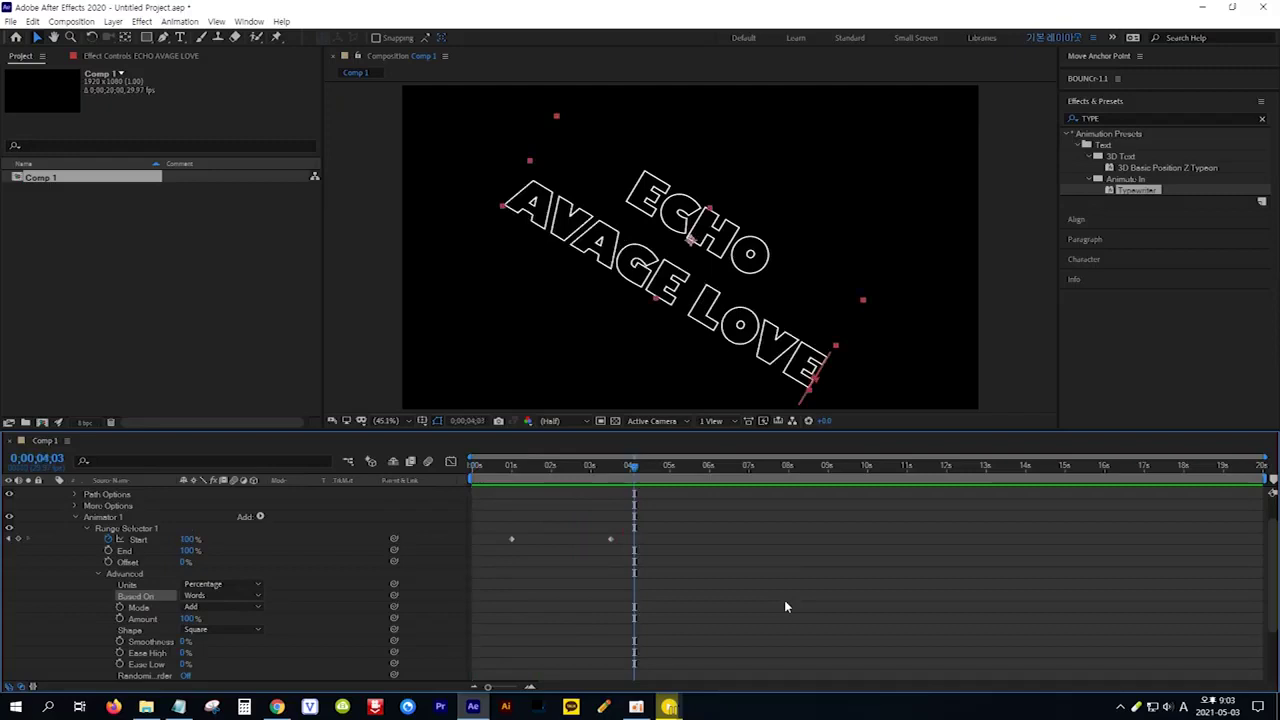
- Show the text layer's keyframed properties and move the Range Selector Start keyframes to 0 seconds and 1 second
scroll(560, 596, "up", 1)
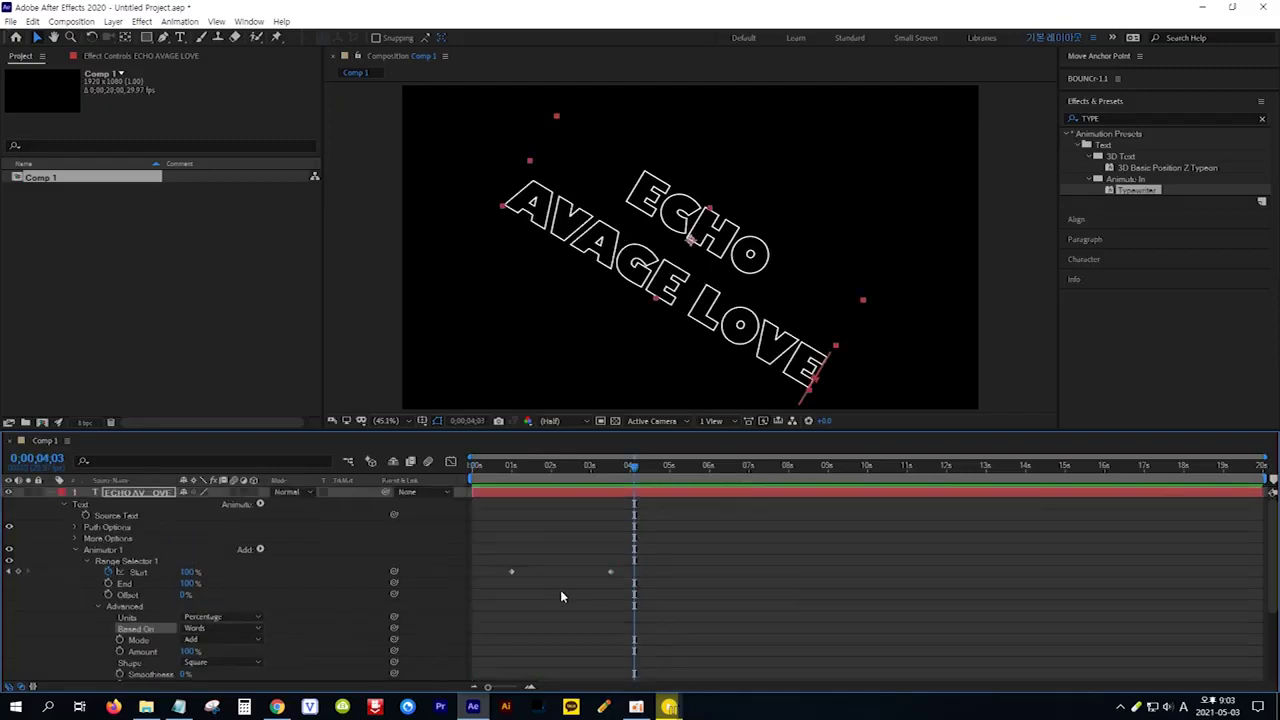
left_click(155, 494)
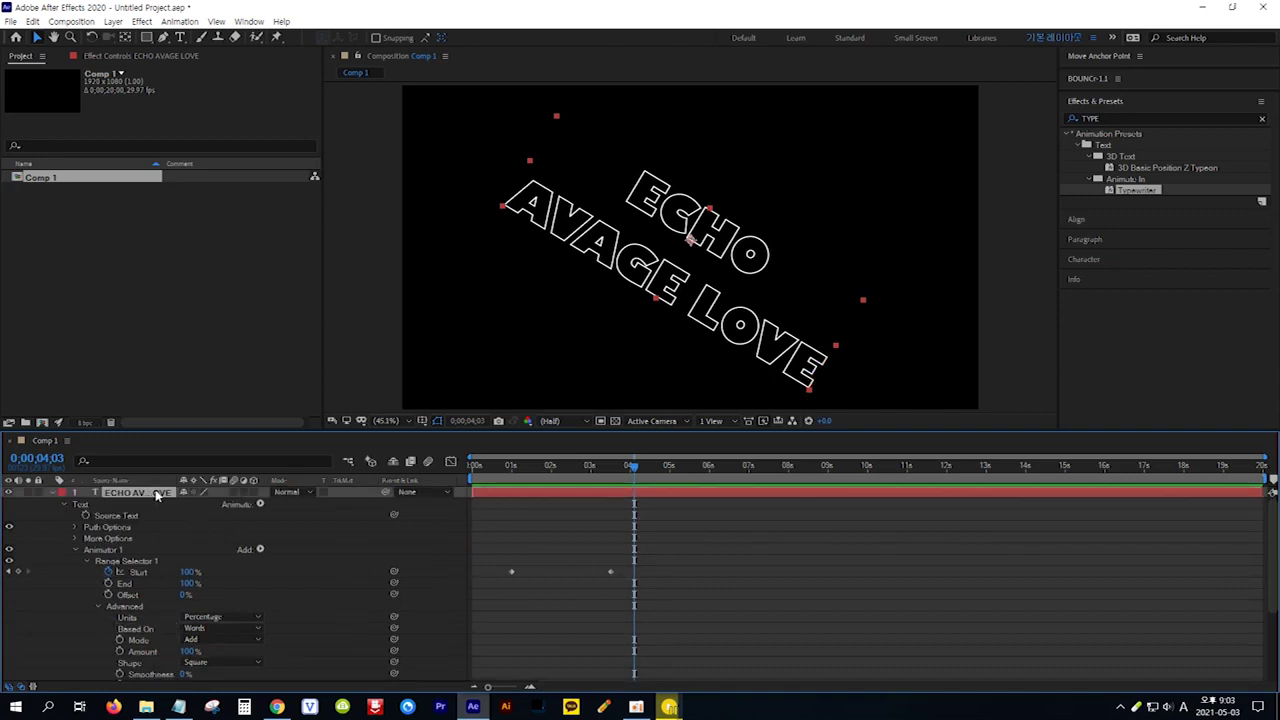
key("u")
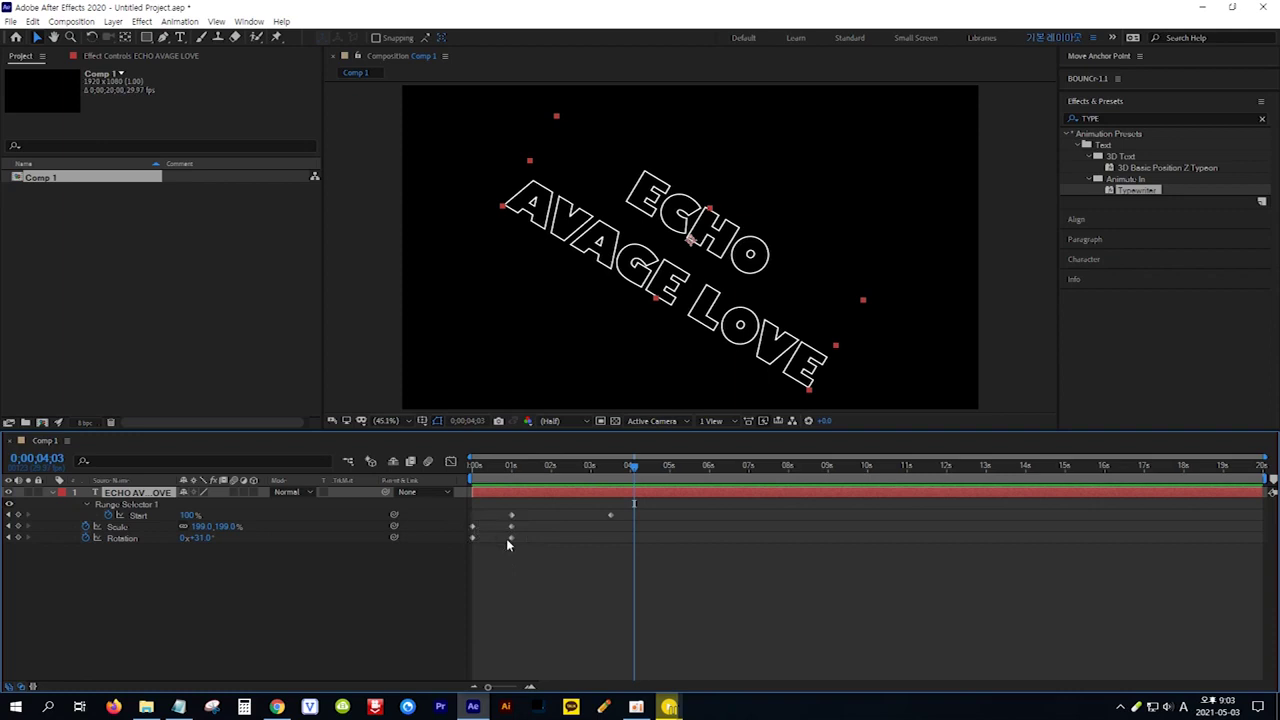
mouse_move(512, 519)
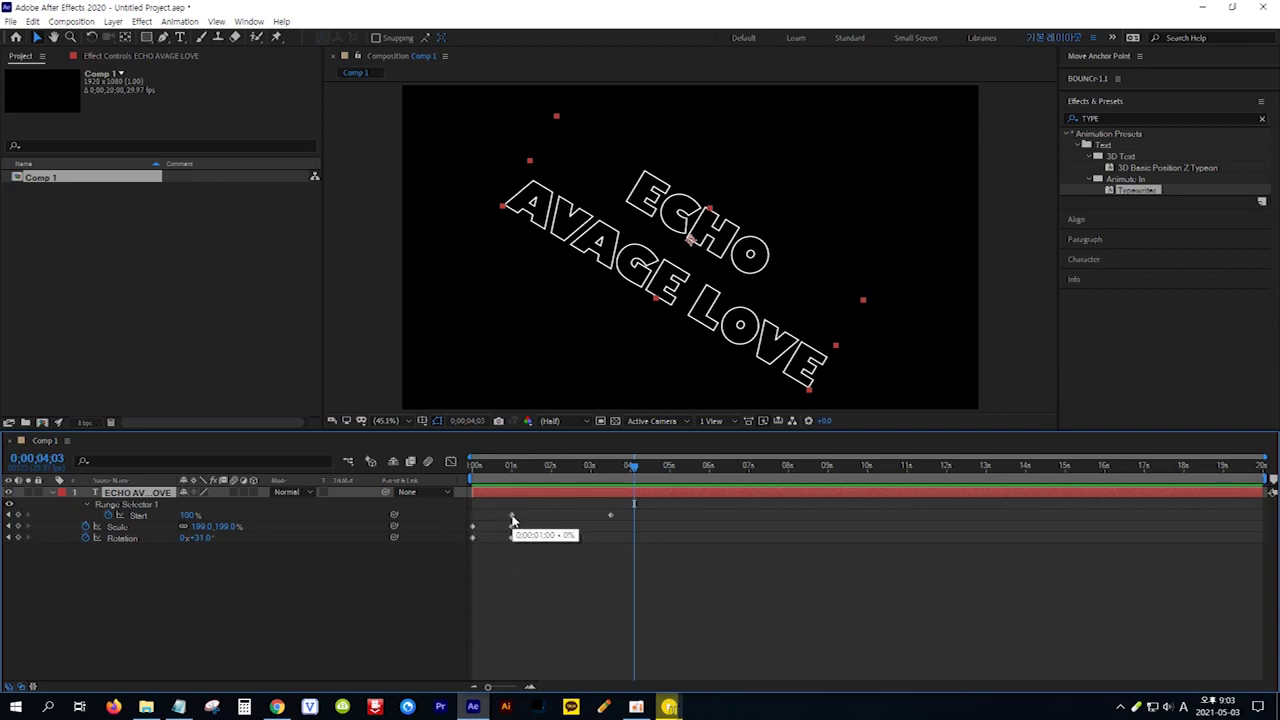
left_click(512, 519)
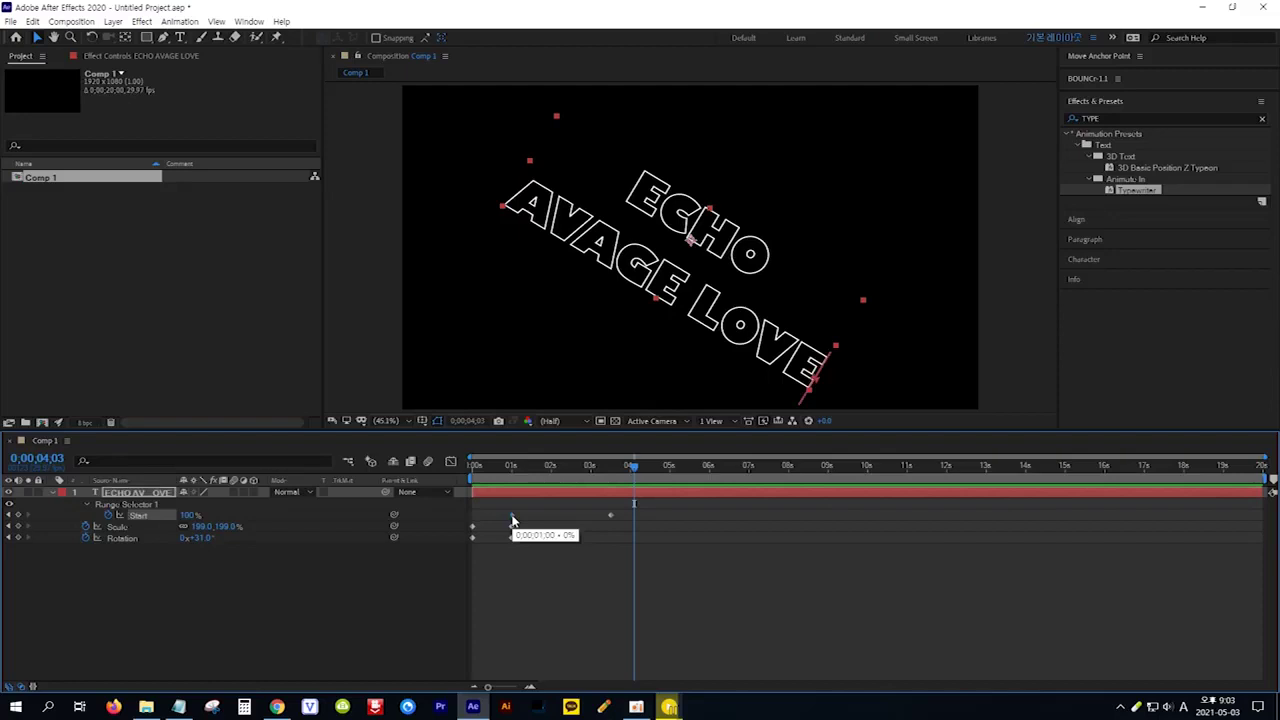
left_click_drag(512, 519, 473, 519)
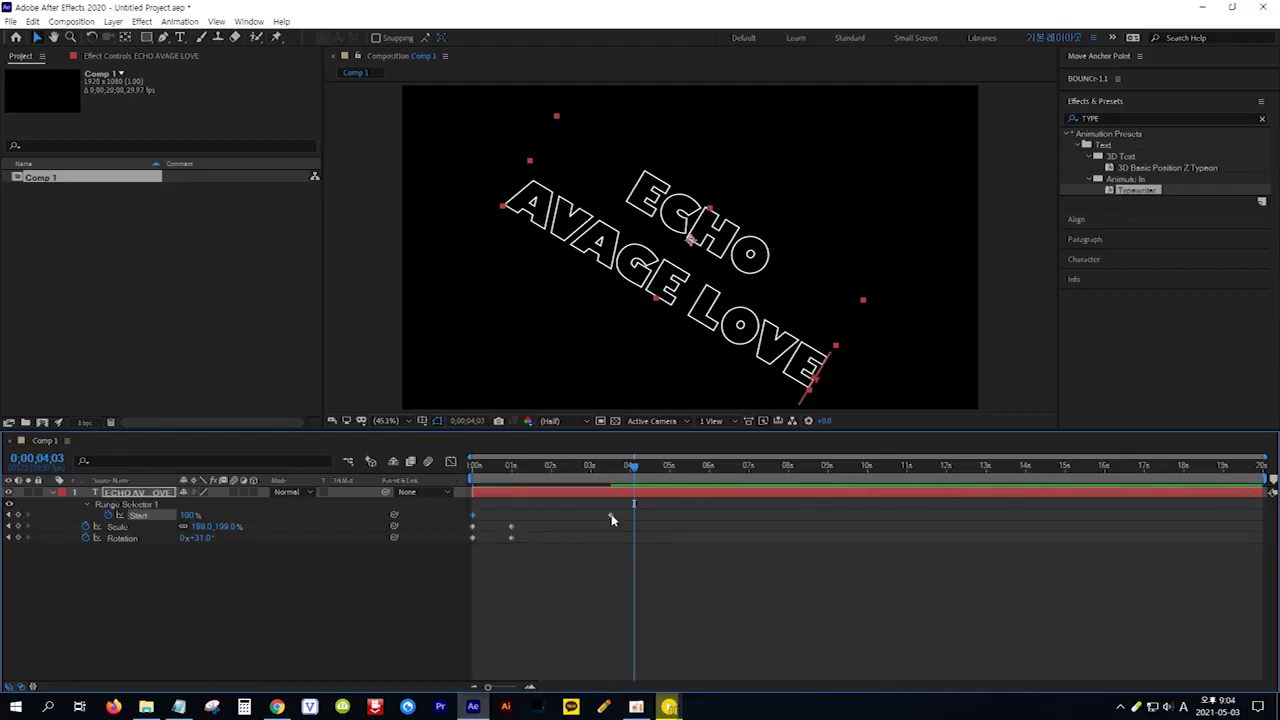
mouse_move(612, 519)
left_click_drag(612, 519, 514, 519)
- Preview the retimed text animation from the start of the composition, stopping after about 1.5 seconds
left_click_drag(636, 470, 442, 481)
key("space")
key("space")
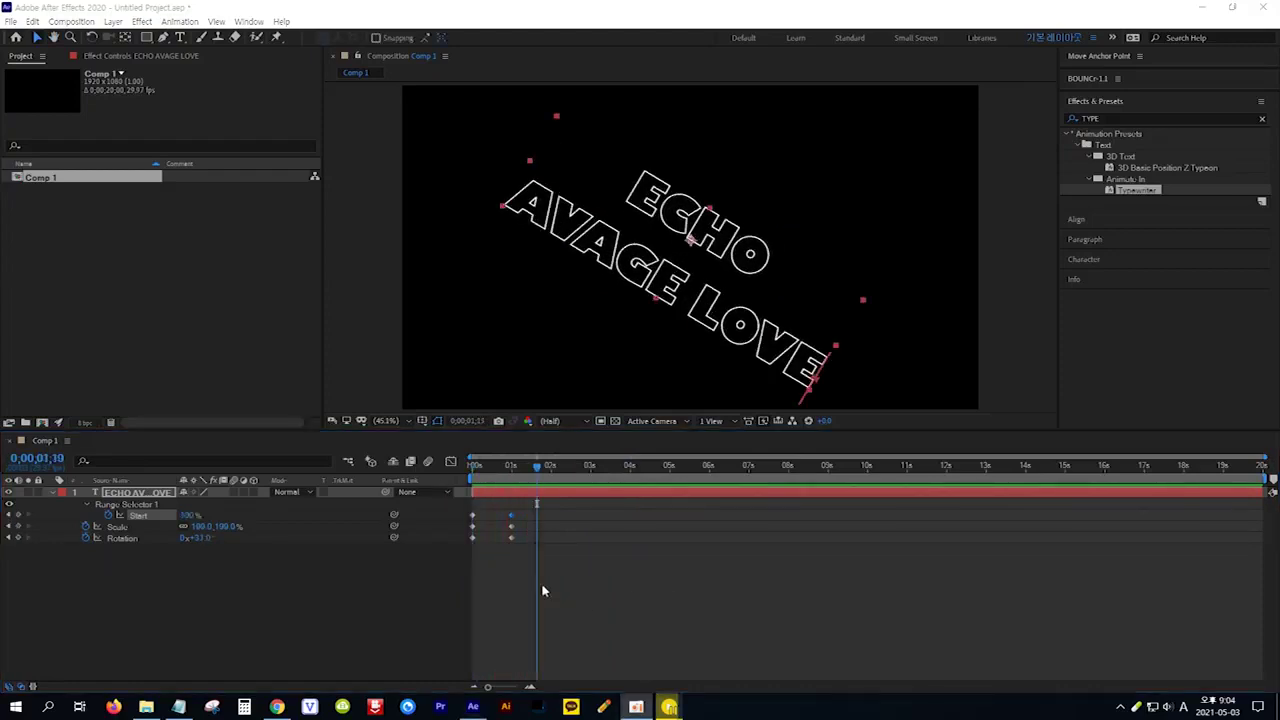
- Apply Easy Ease to all Start, Scale and Rotation keyframes of the text layer
left_click(531, 573)
left_click_drag(531, 573, 462, 501)
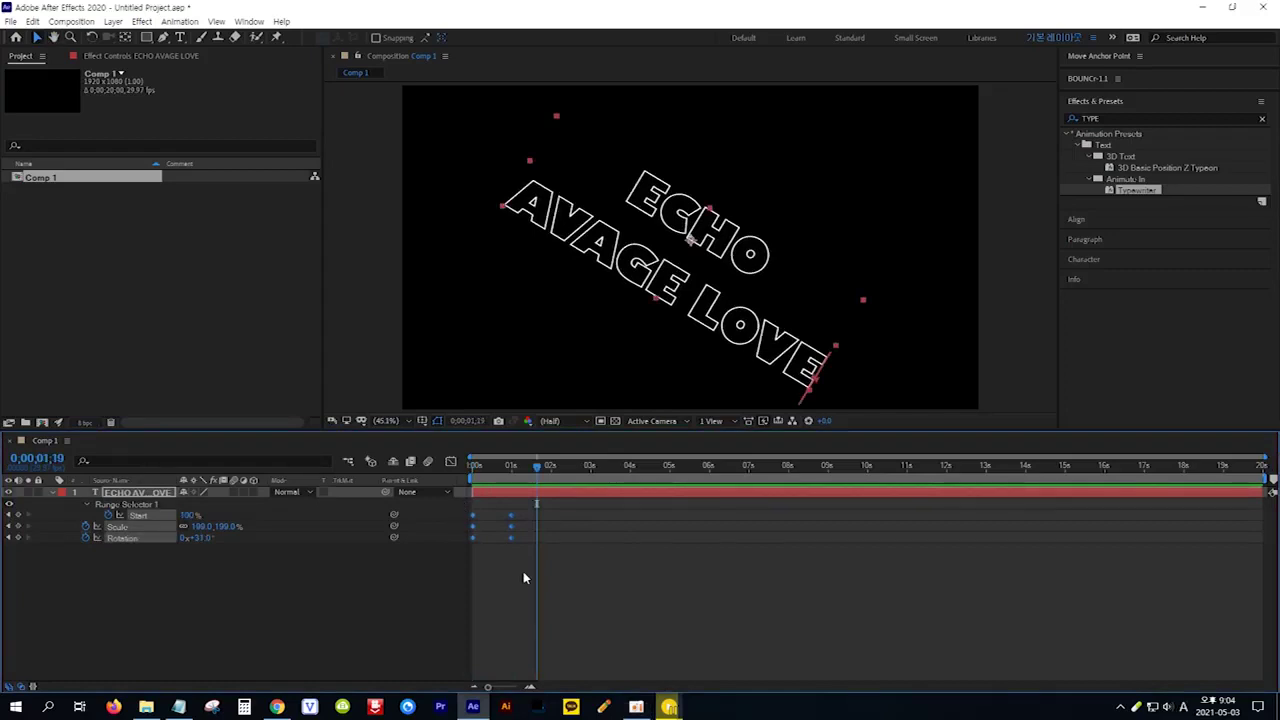
key("F9")
- Pre-compose the text layer under the default name, moving all attributes into the new composition
right_click(140, 497)
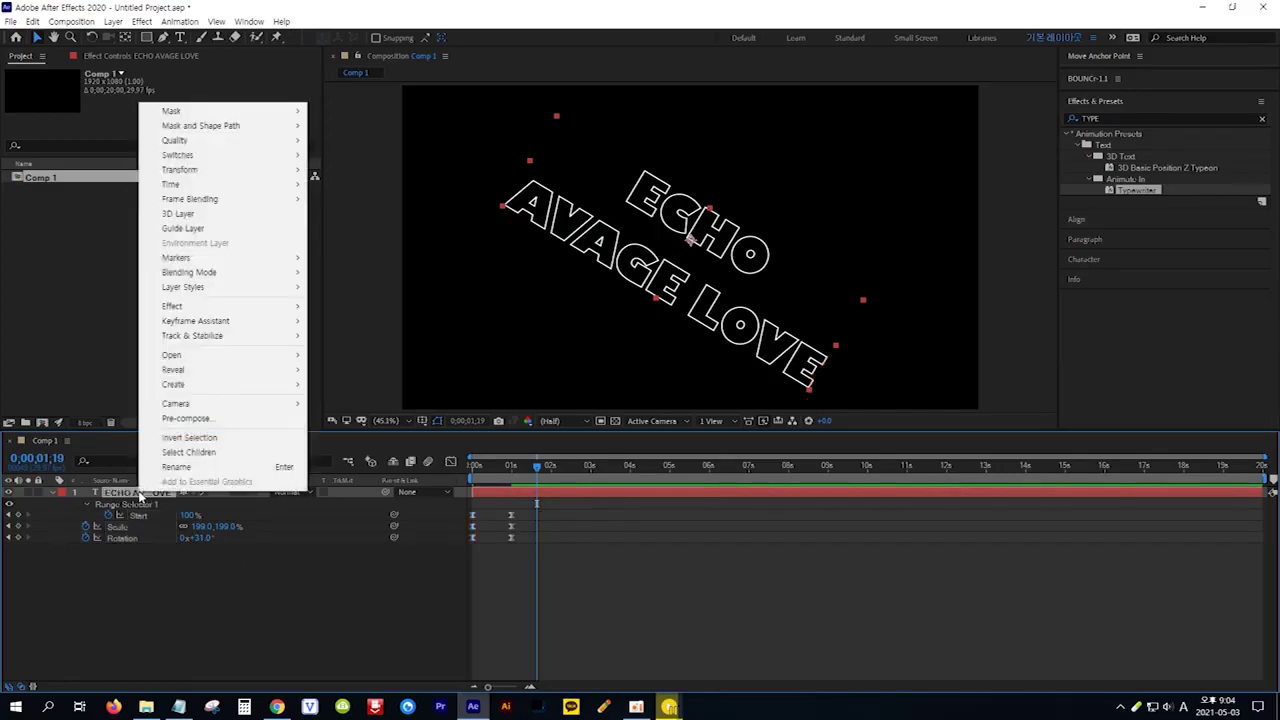
left_click(200, 418)
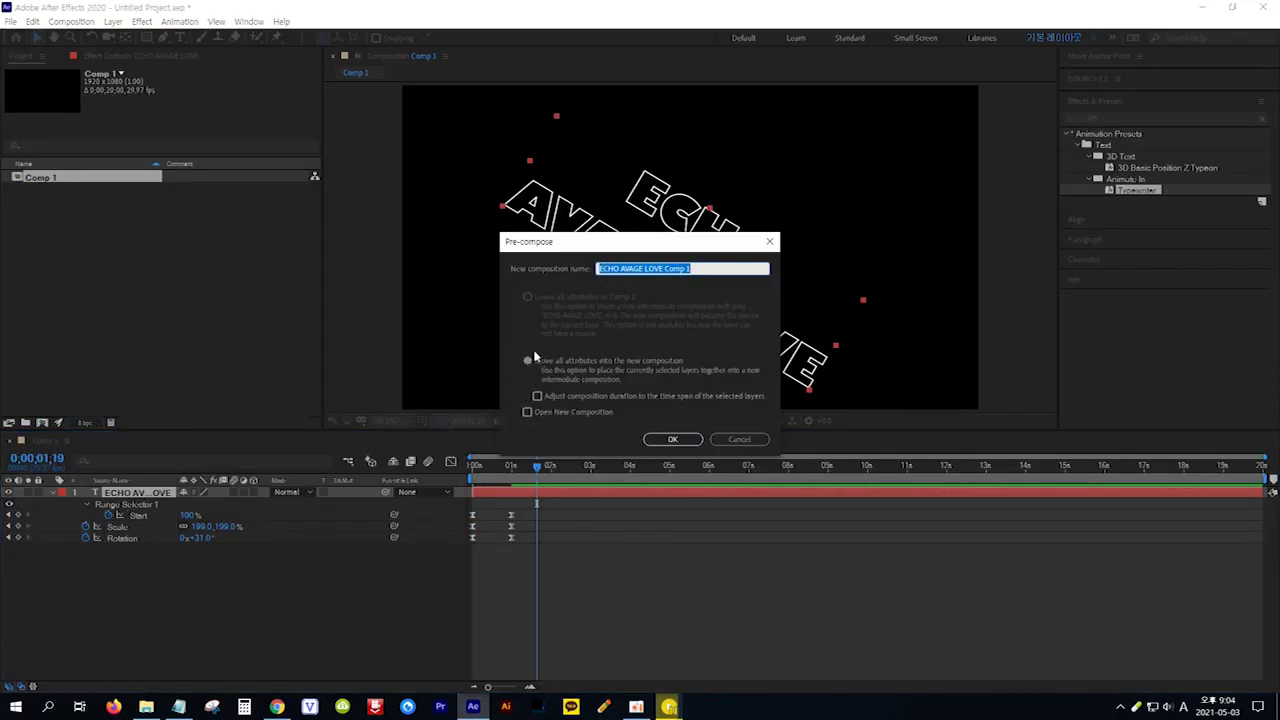
left_click(684, 440)
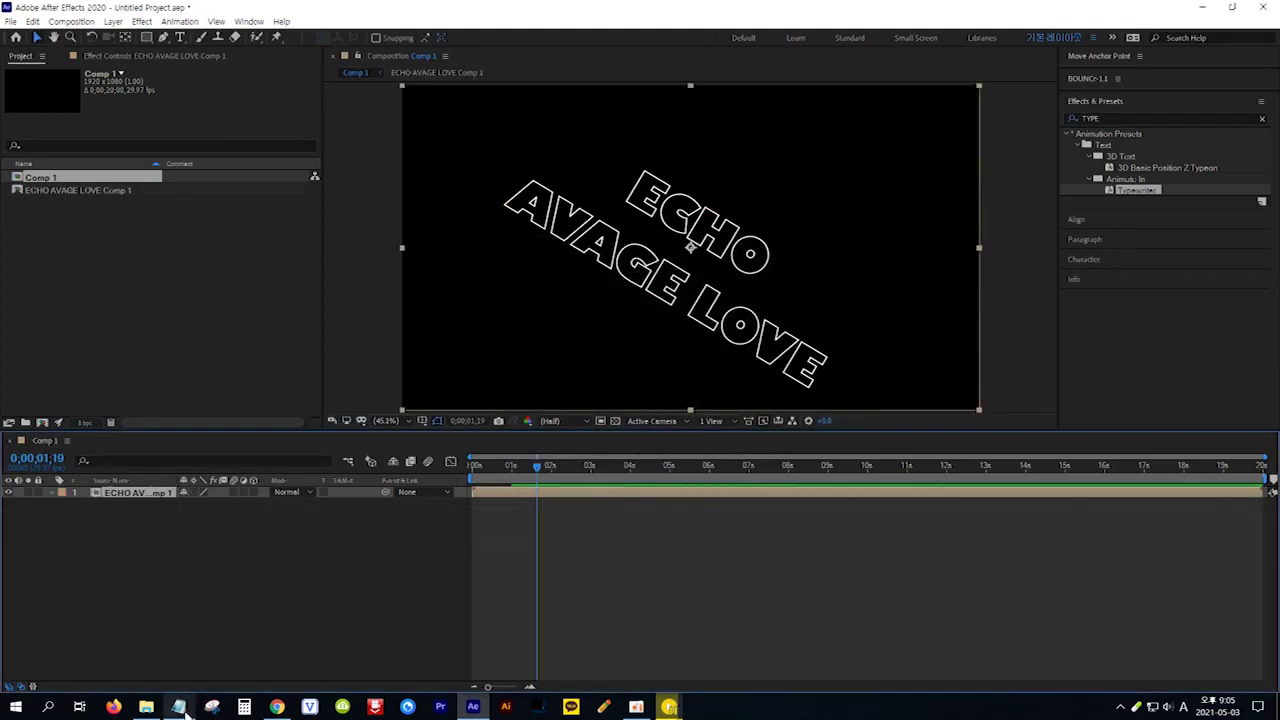
- Switch to the Notepad window and copy the word "ECHO"
left_click(178, 707)
left_click_drag(637, 603, 511, 600)
key("ctrl+c")
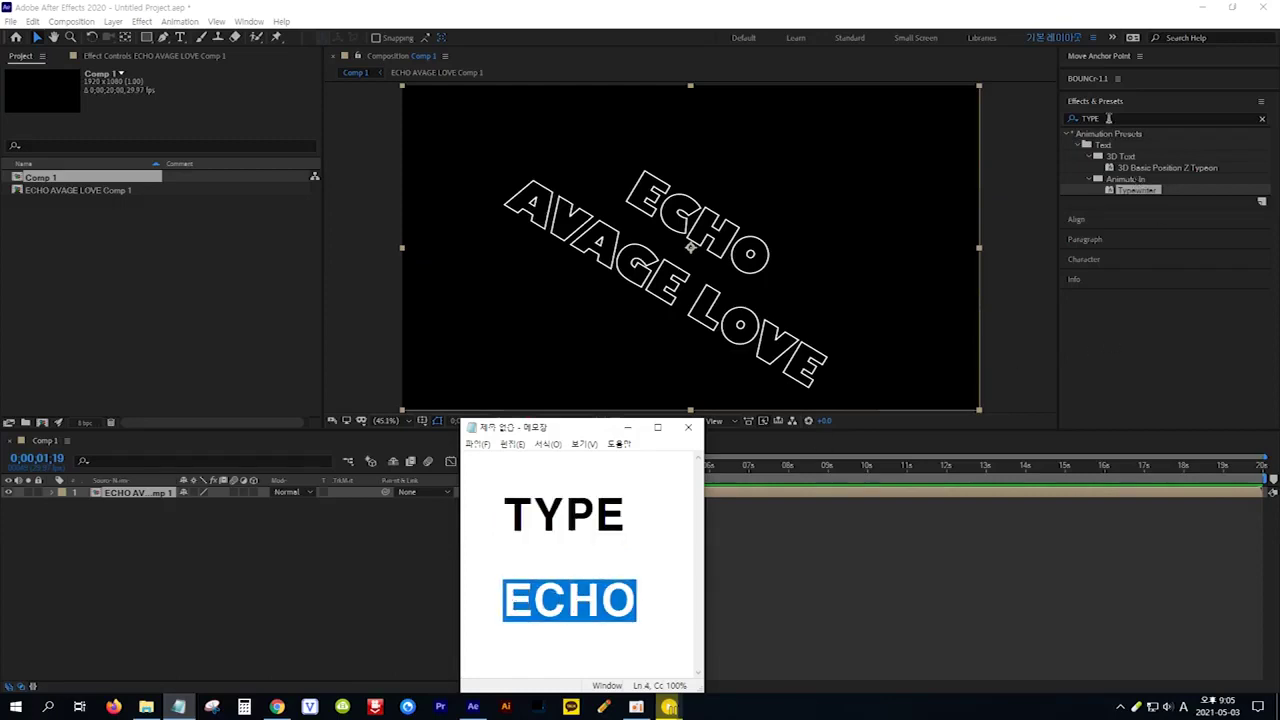
- Back in After Effects, search the effects and presets for "ECHO" and apply the Echo effect to the pre-composed layer
left_click(1110, 118)
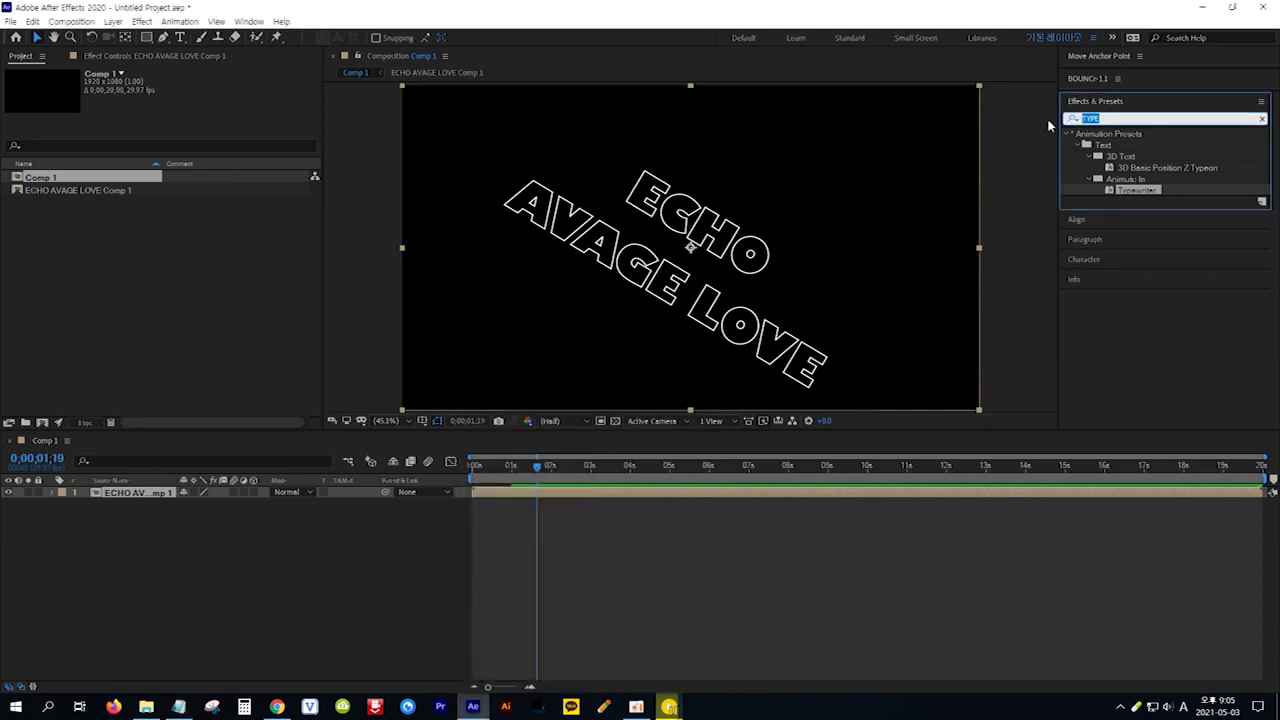
key("ctrl+v")
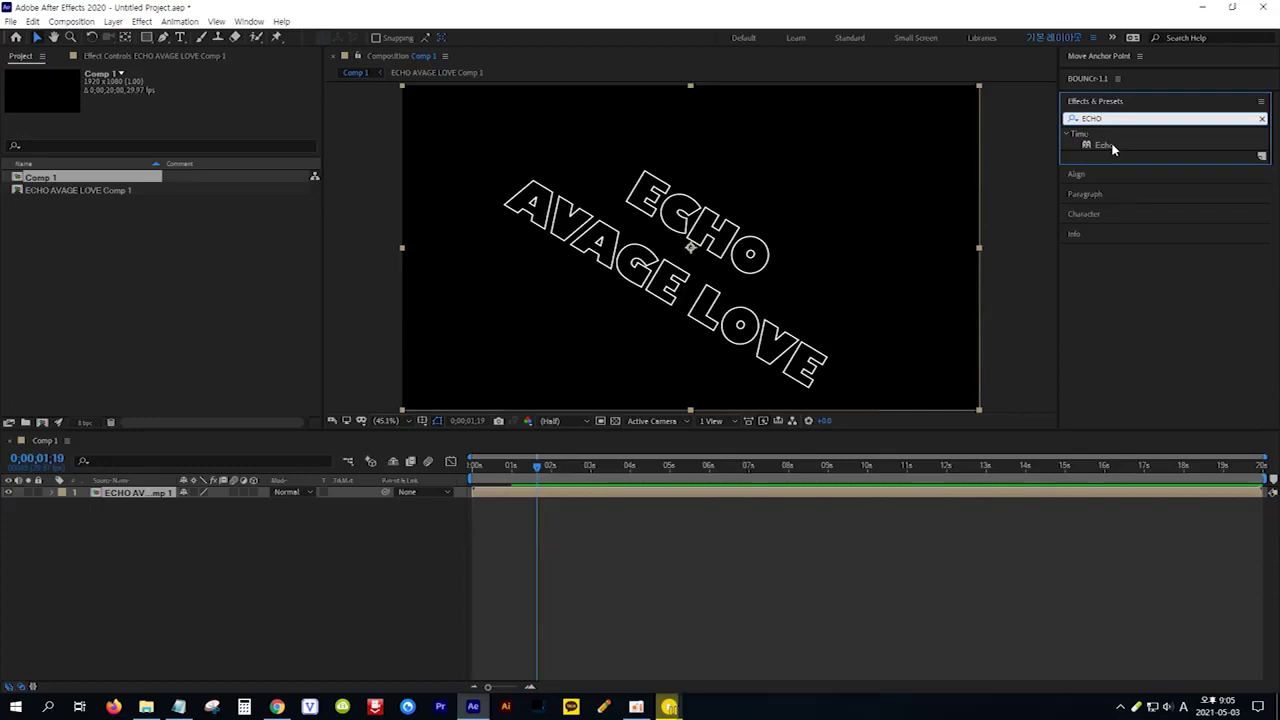
left_click_drag(1110, 146, 149, 494)
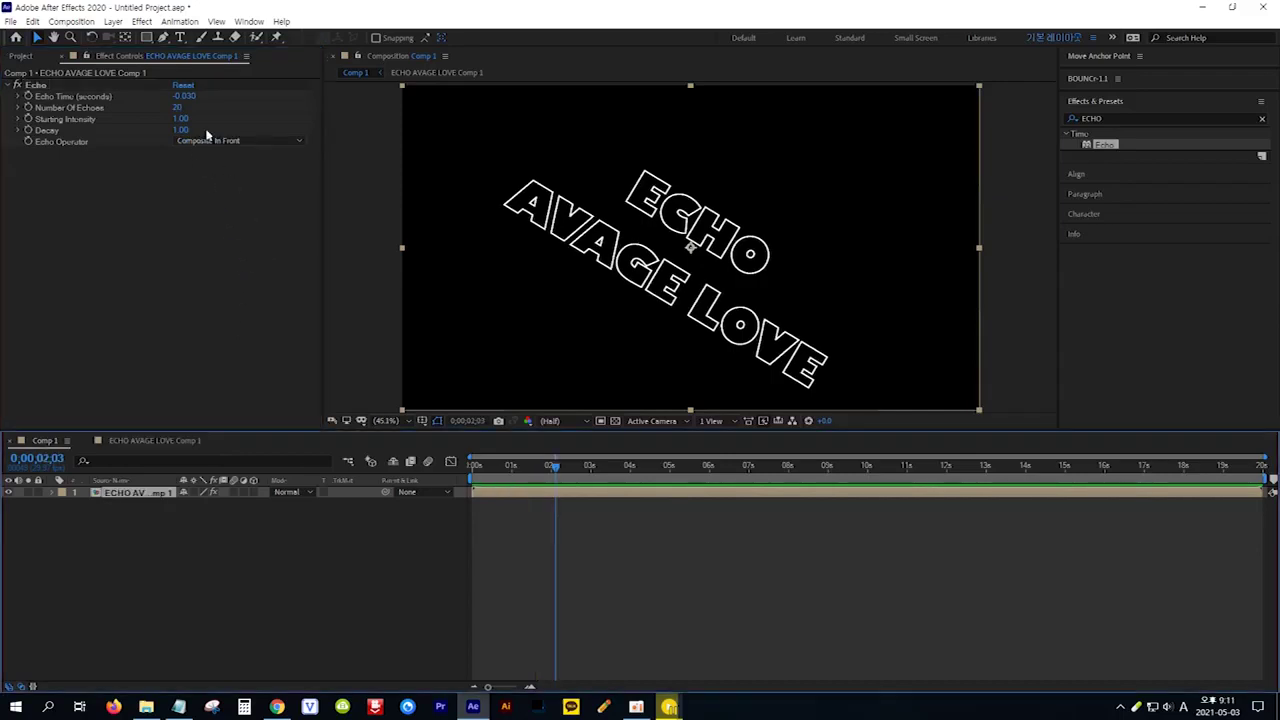
- Set the Echo effect to an echo time of -0.05 seconds, 20 echoes and the Composite In Front operator
left_click(184, 96)
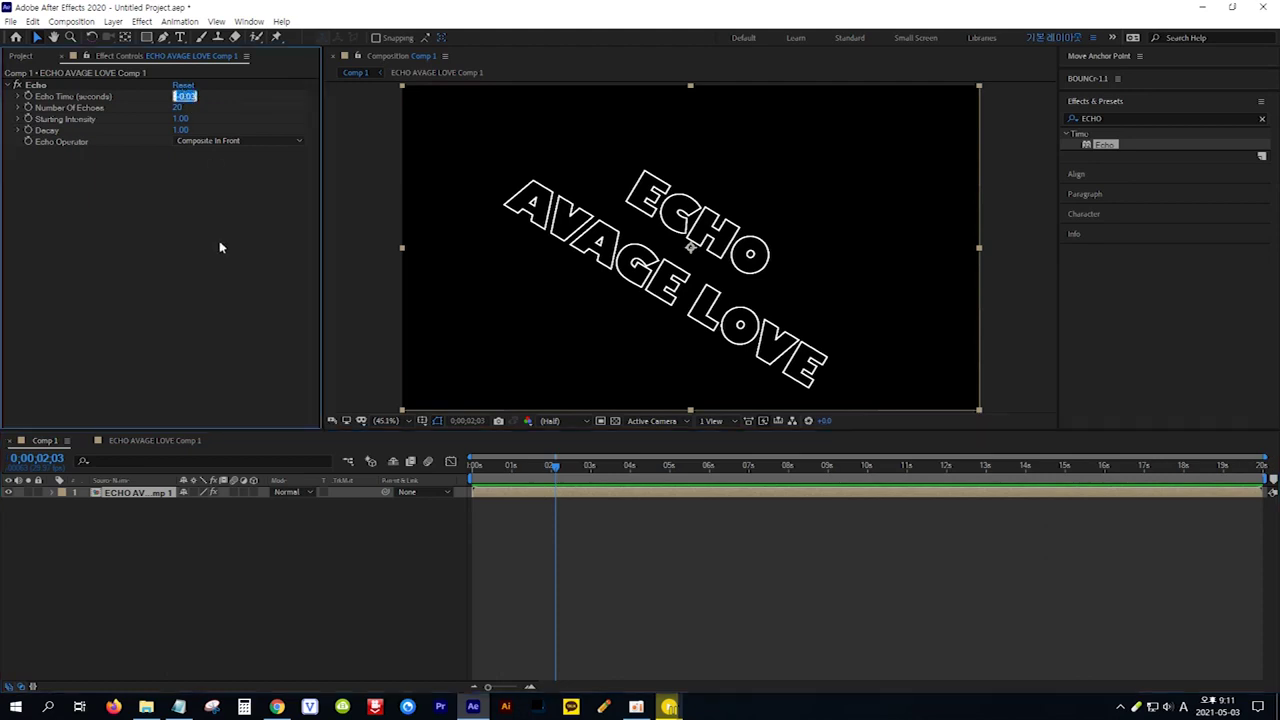
type("-0.05")
key("Return")
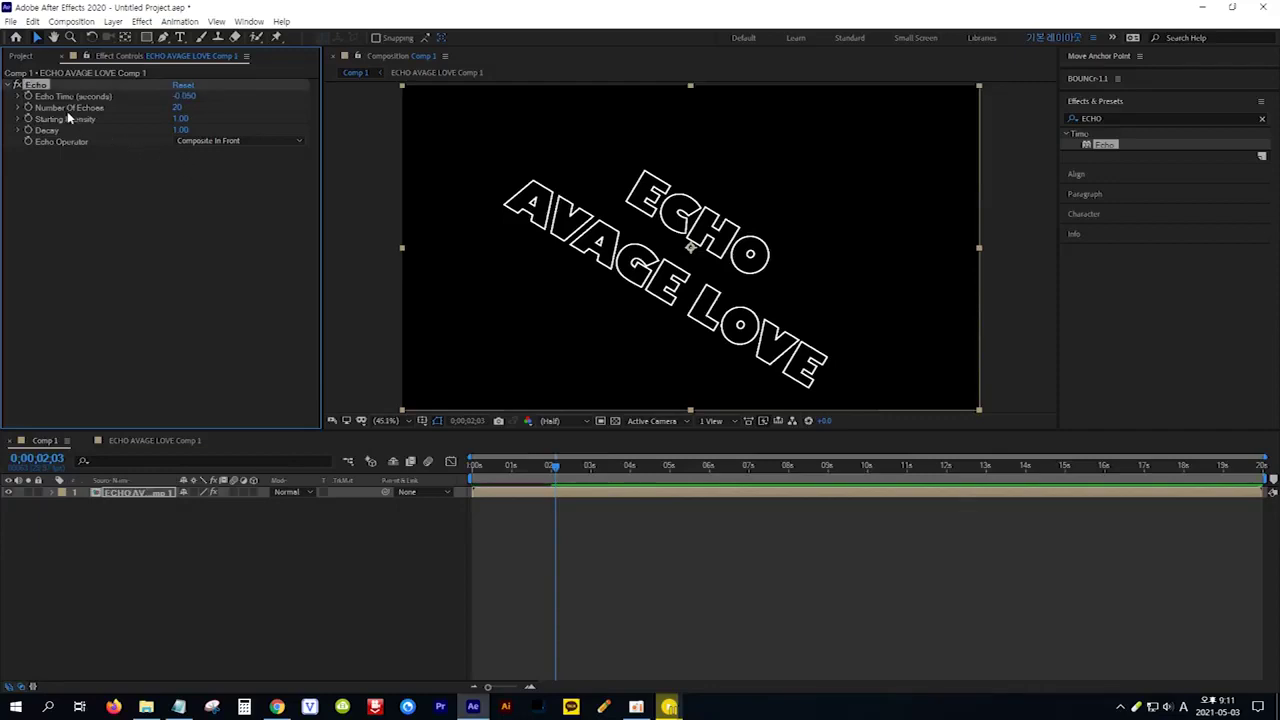
left_click(177, 107)
type("20")
key("Return")
left_click(295, 142)
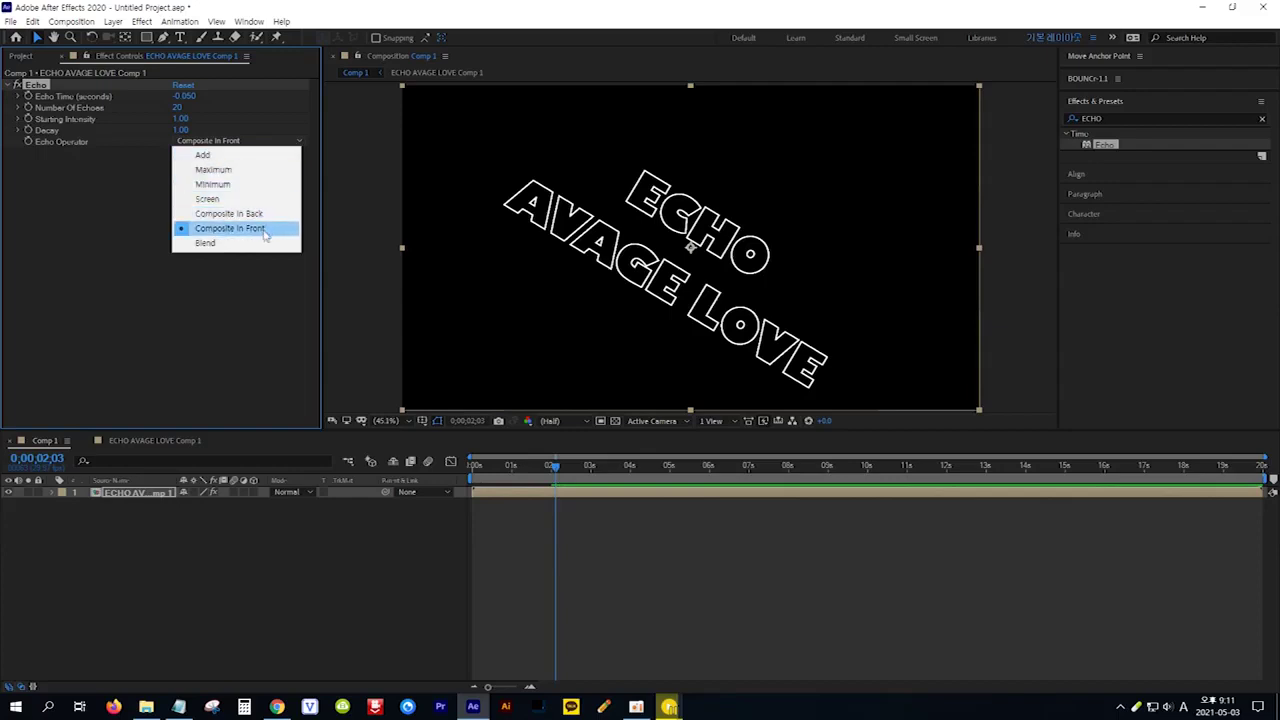
left_click(265, 229)
- Play Comp 1 from the start to check the echo trail on the text
left_click_drag(557, 470, 473, 470)
key("space")
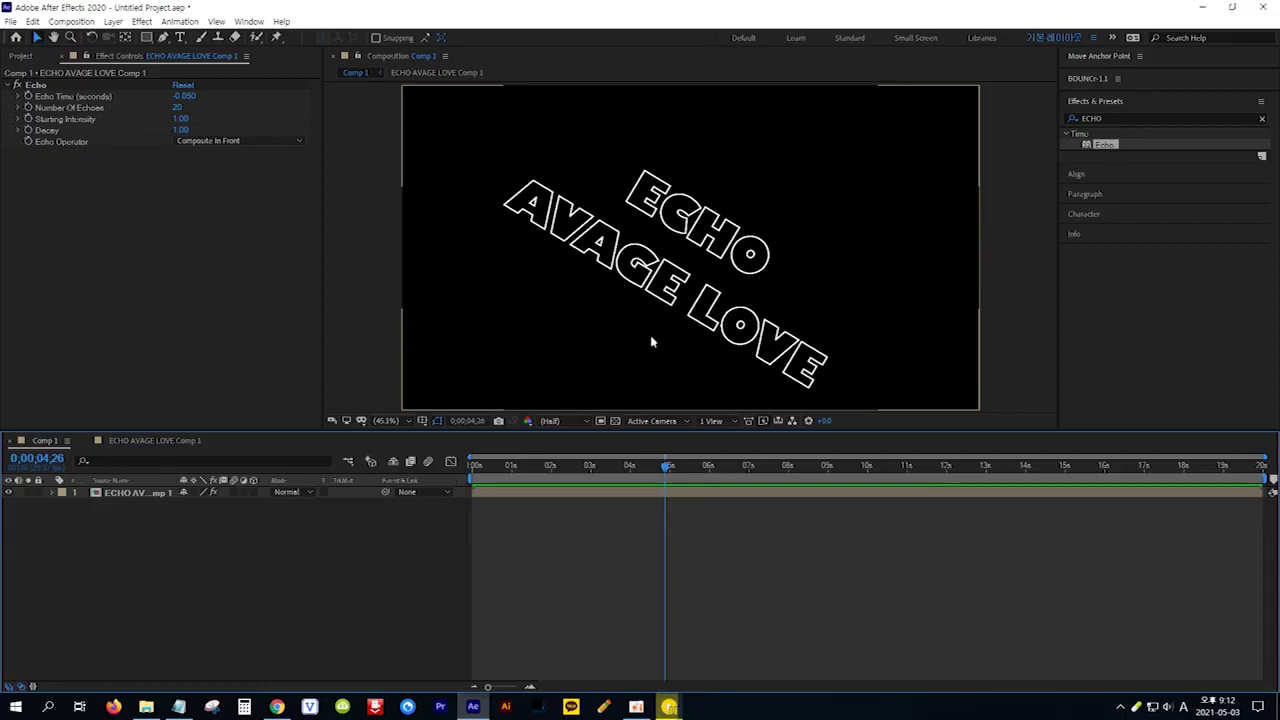
- Open the pre-composed text composition and move the final Scale and Rotation keyframes to about 2 seconds
double_click(130, 494)
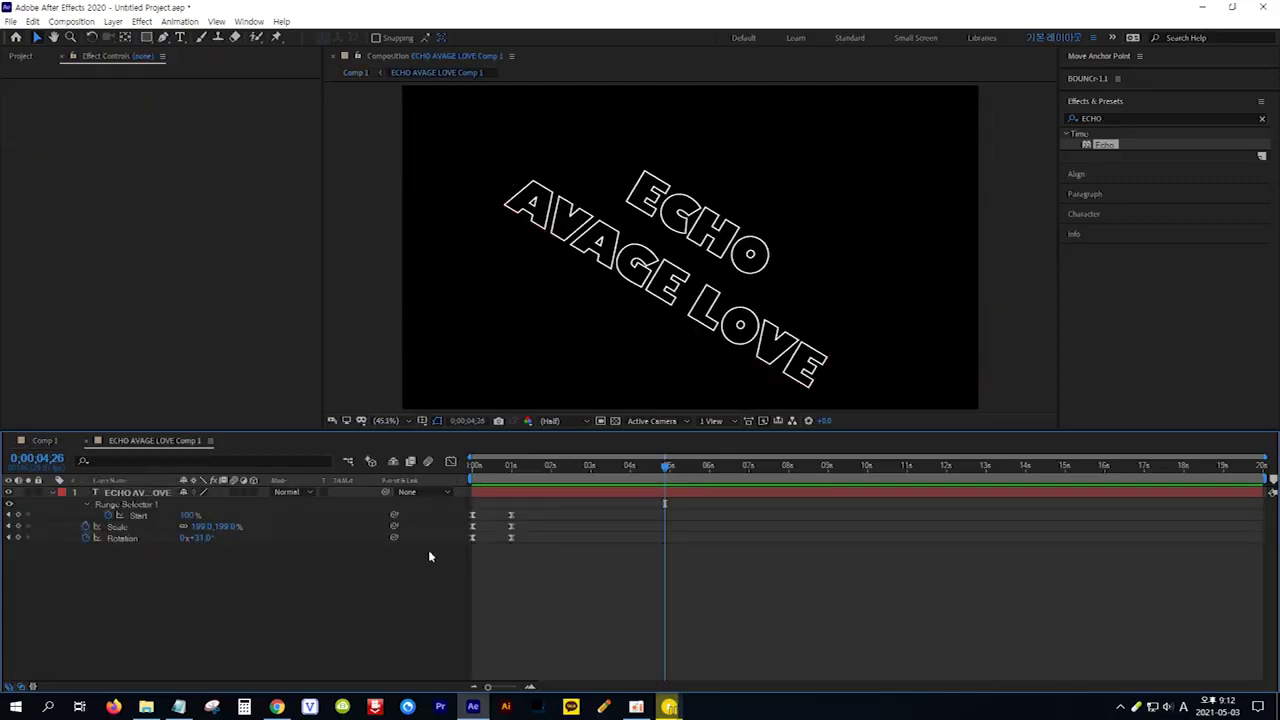
left_click_drag(521, 557, 503, 520)
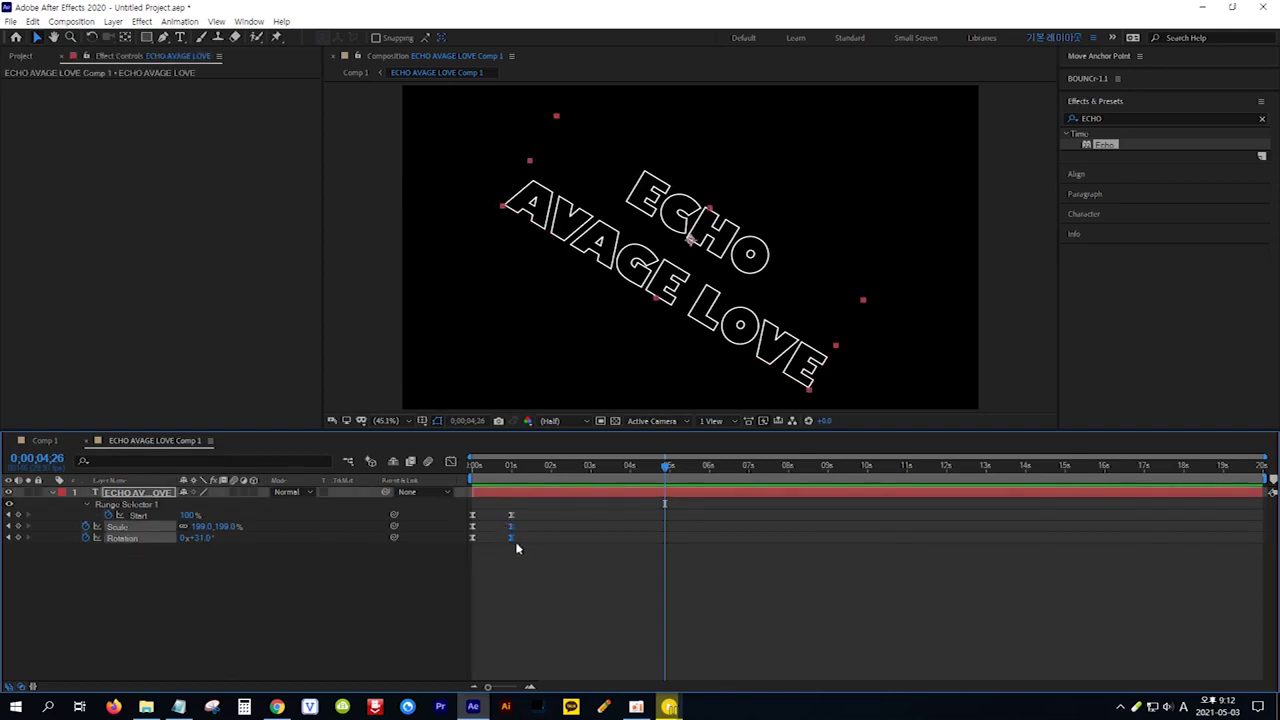
left_click_drag(513, 541, 550, 541)
- Return to Comp 1 and play it from the start to check the slower echo animation, stopping just before 4 seconds
left_click(44, 441)
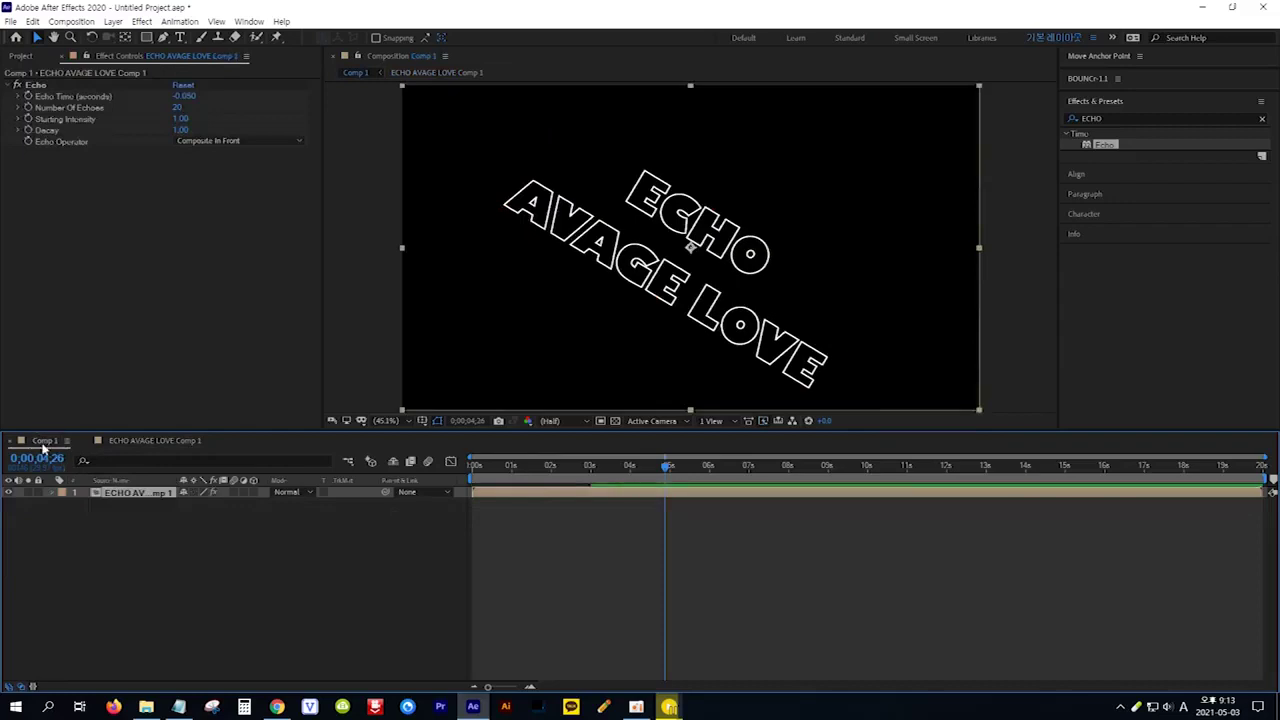
left_click_drag(665, 478, 390, 478)
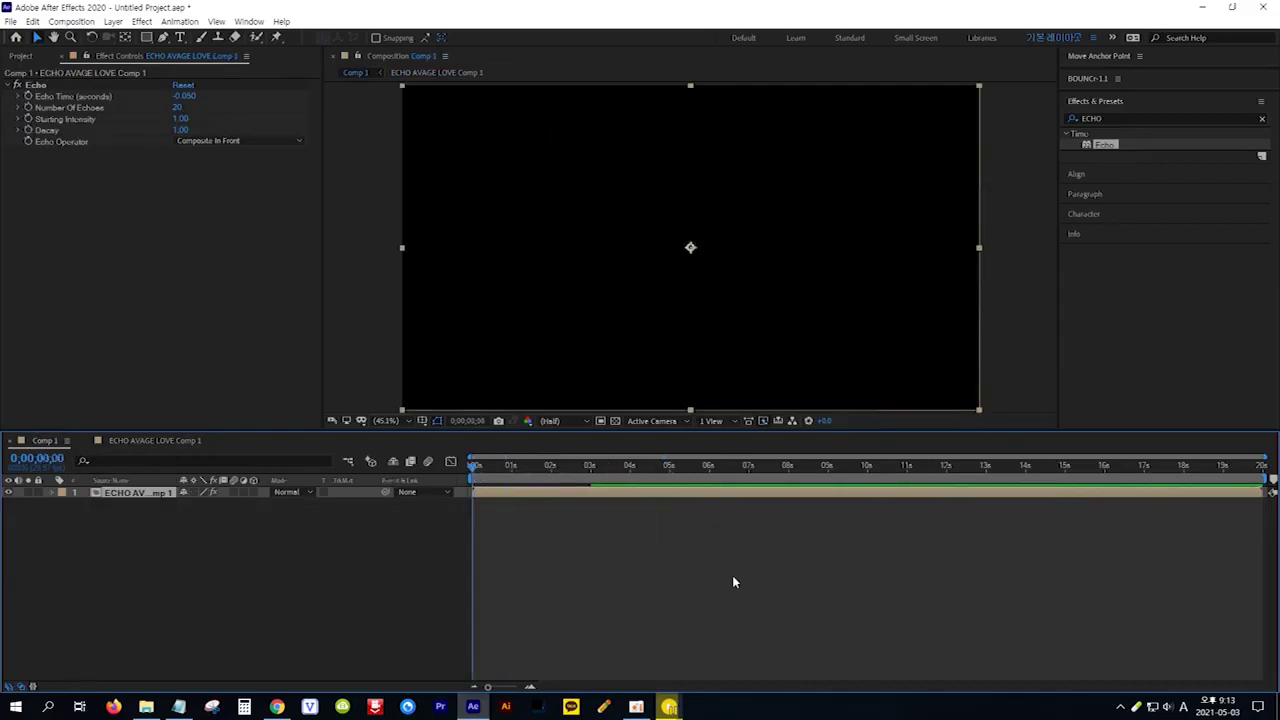
key("space")
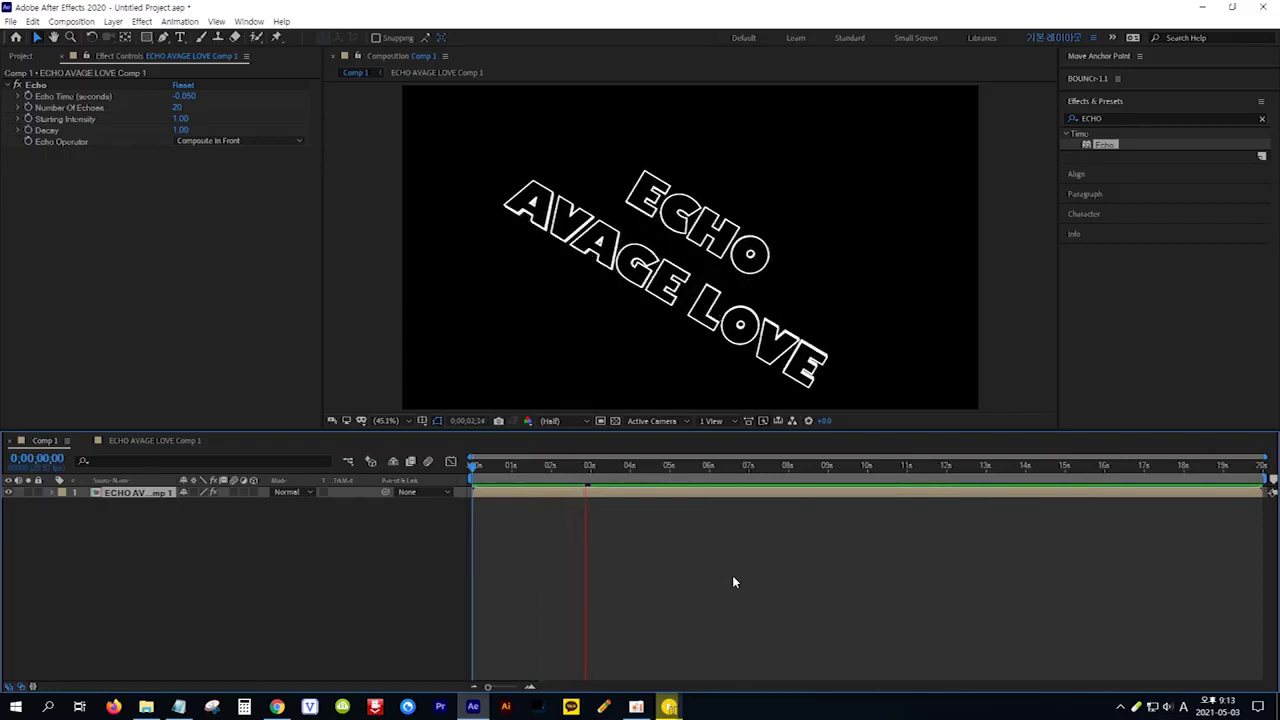
left_click(733, 582)
key("space")
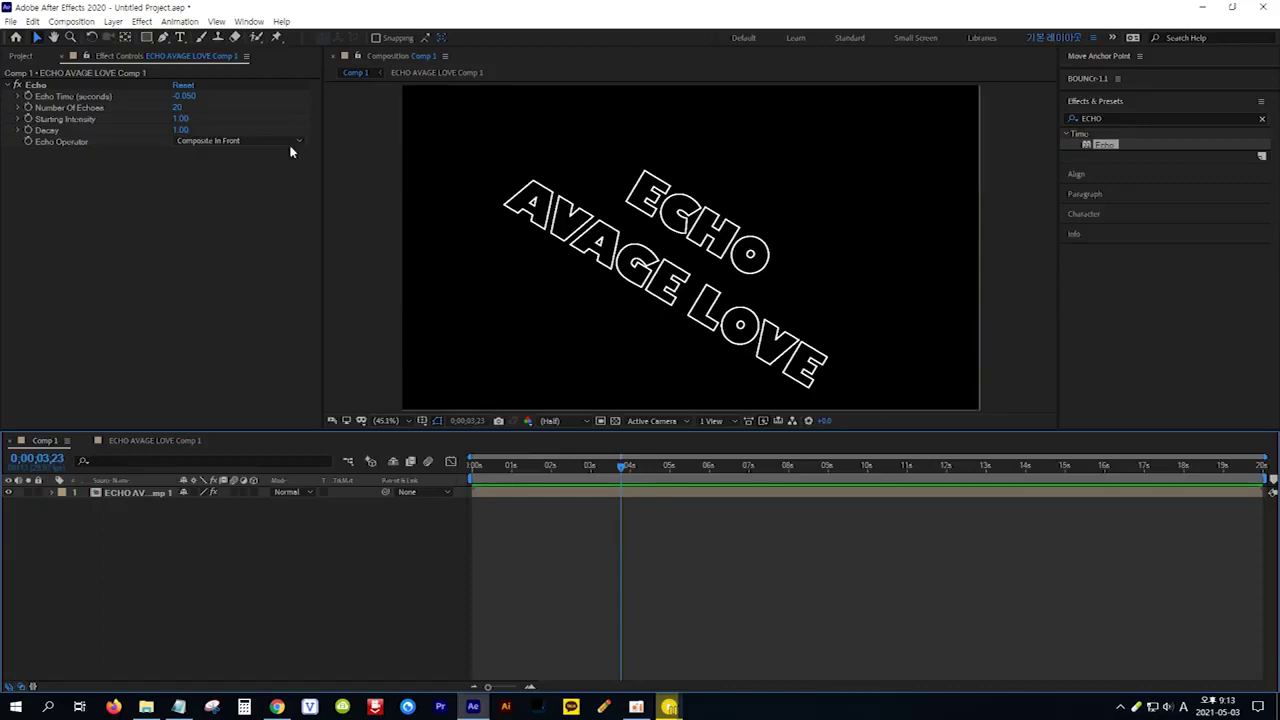
- Create a full-frame magenta (F004FF) solid and place it below the text layer as the background
left_click(113, 21)
mouse_move(126, 37)
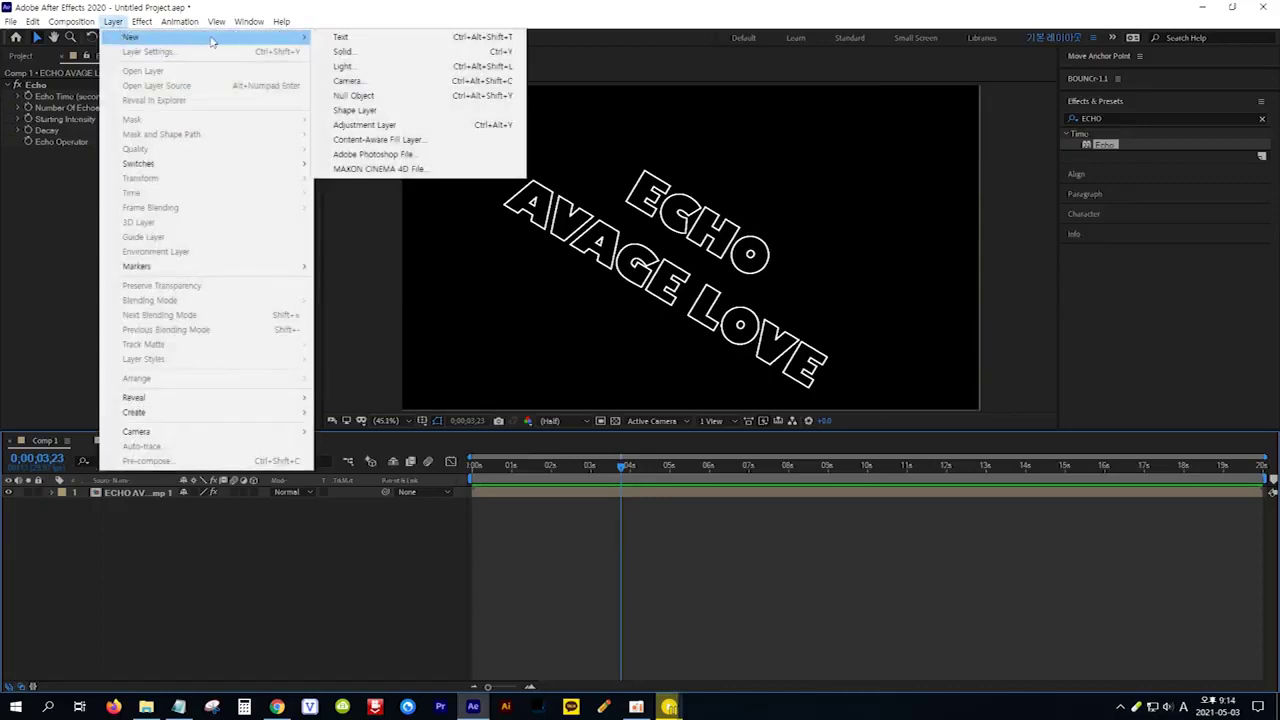
left_click(342, 51)
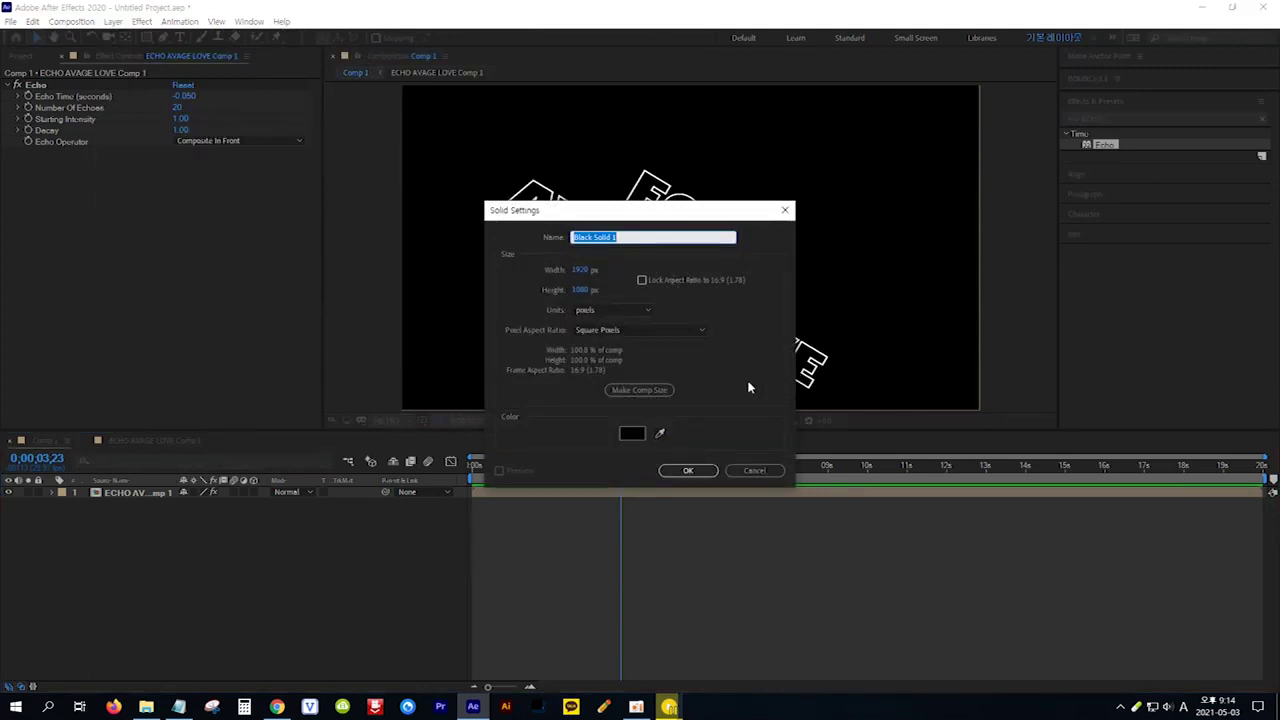
left_click(632, 433)
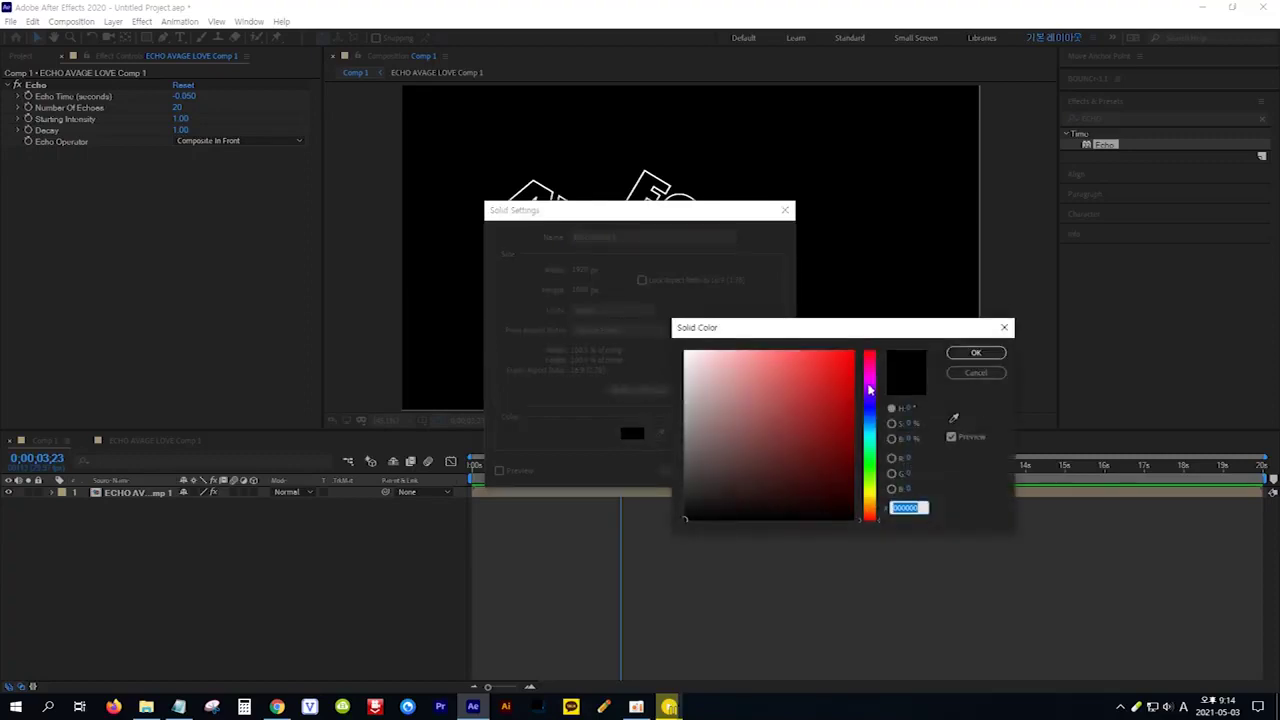
left_click_drag(870, 388, 857, 375)
left_click(852, 352)
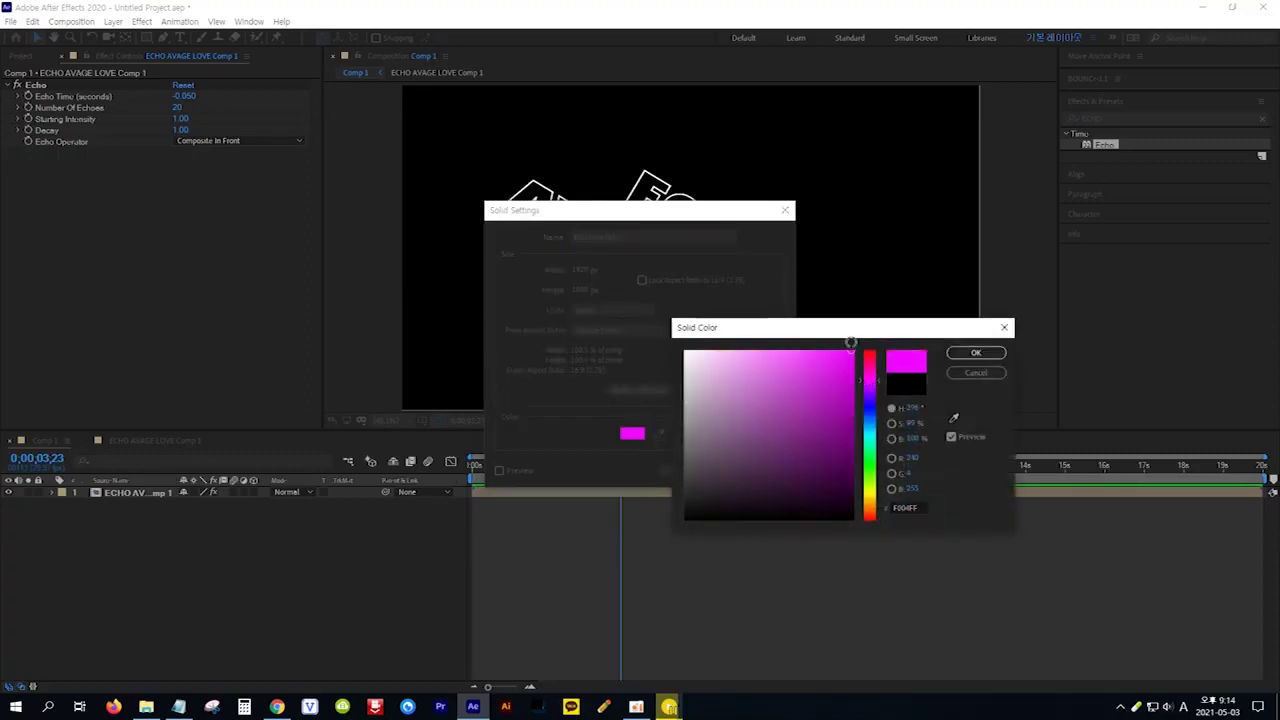
left_click(966, 355)
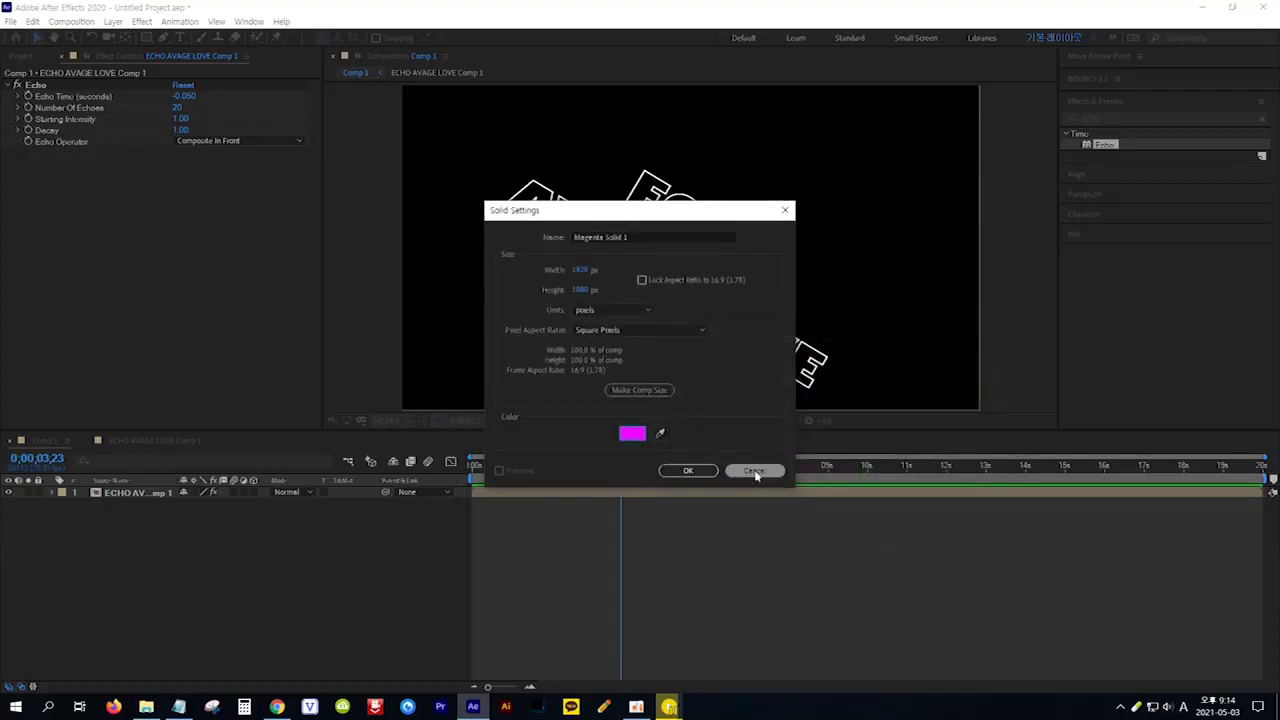
left_click(690, 468)
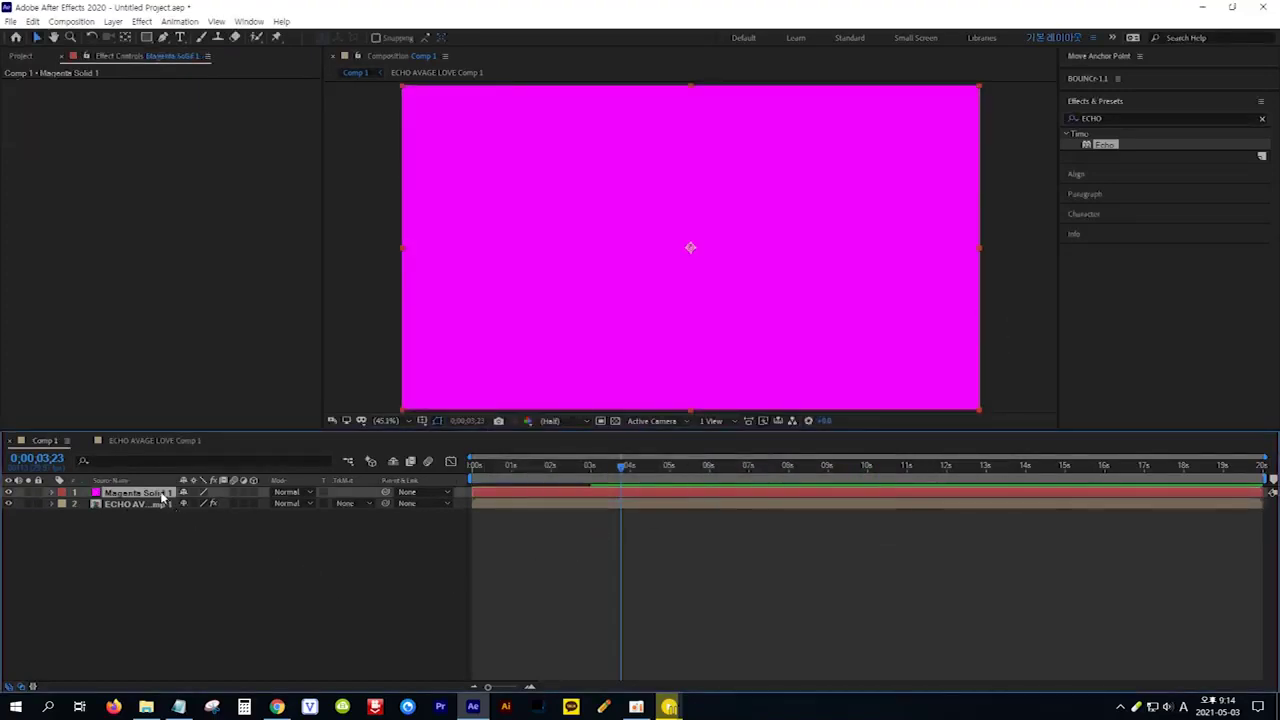
left_click_drag(160, 496, 160, 518)
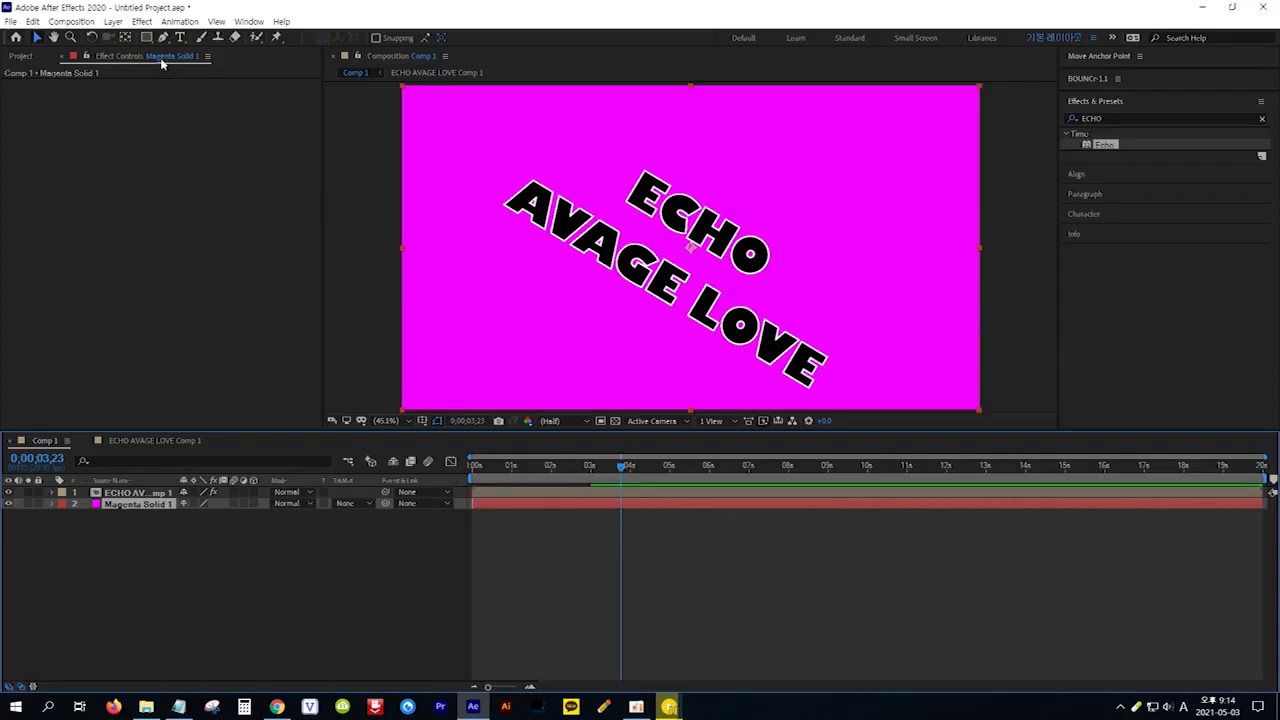
- Apply the Grid effect to the magenta solid and size the grid from Width & Height Sliders
left_click(141, 21)
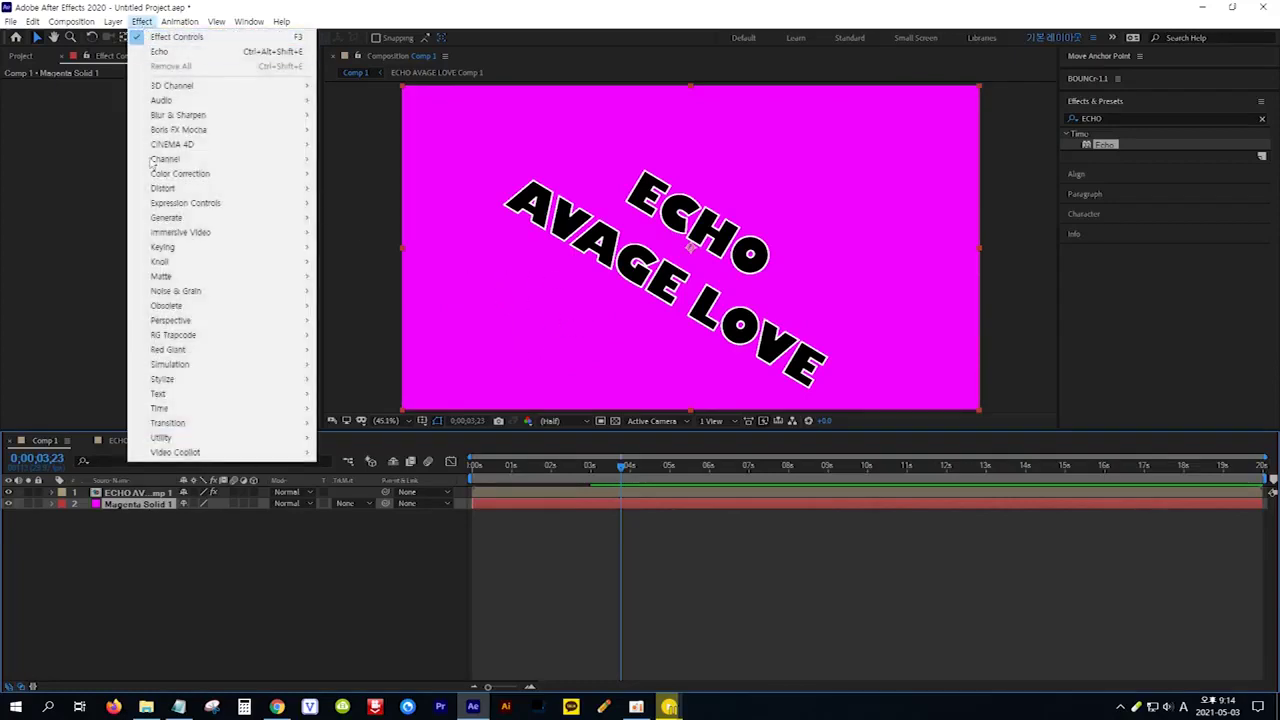
mouse_move(222, 222)
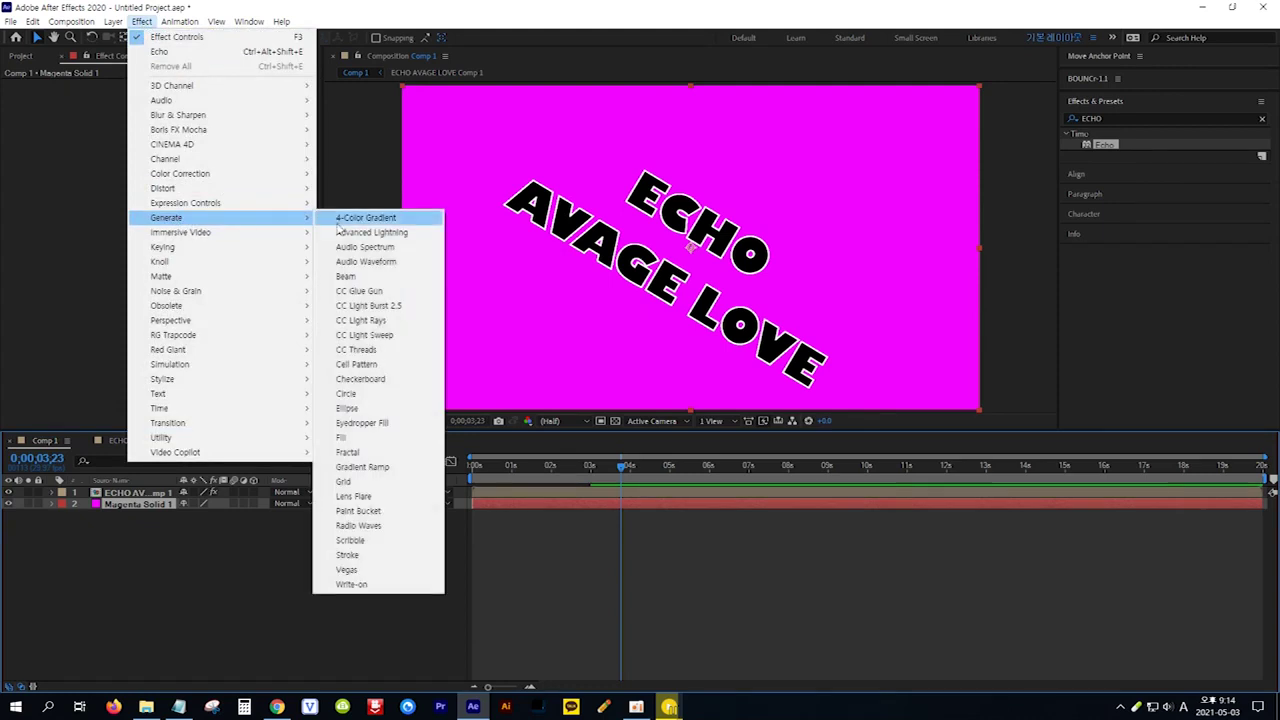
left_click(374, 483)
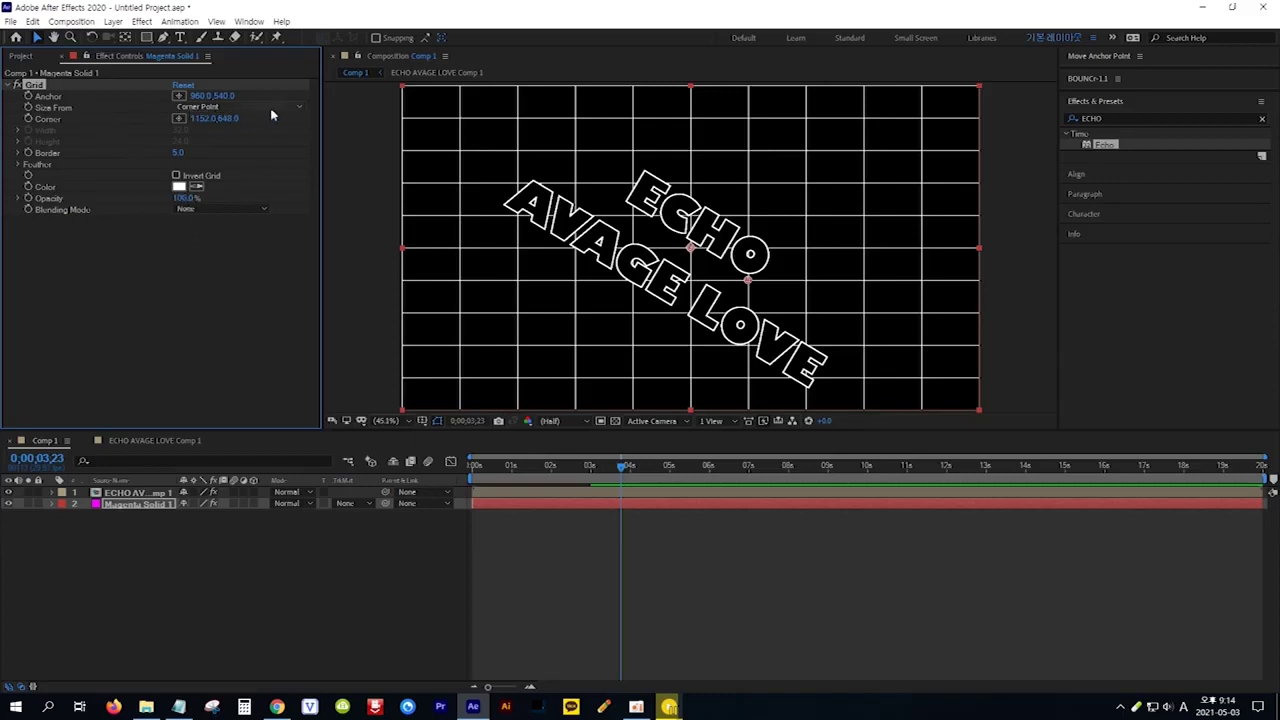
left_click(299, 110)
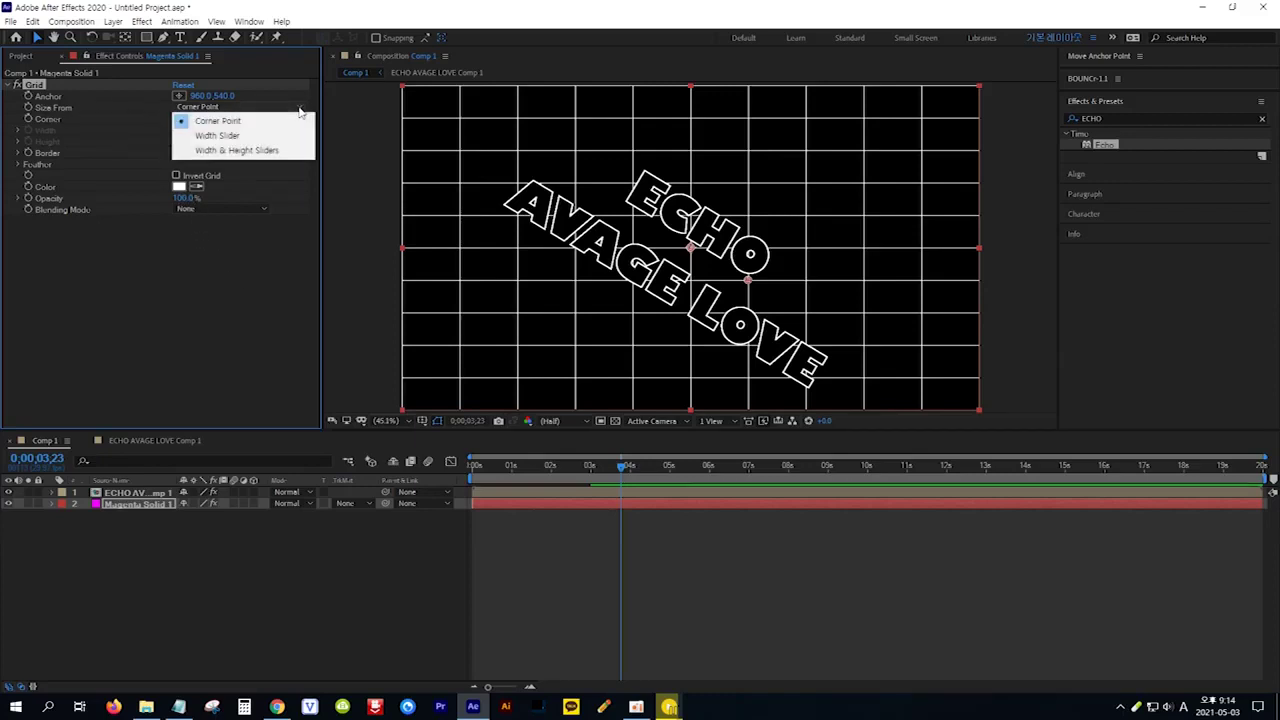
left_click(278, 155)
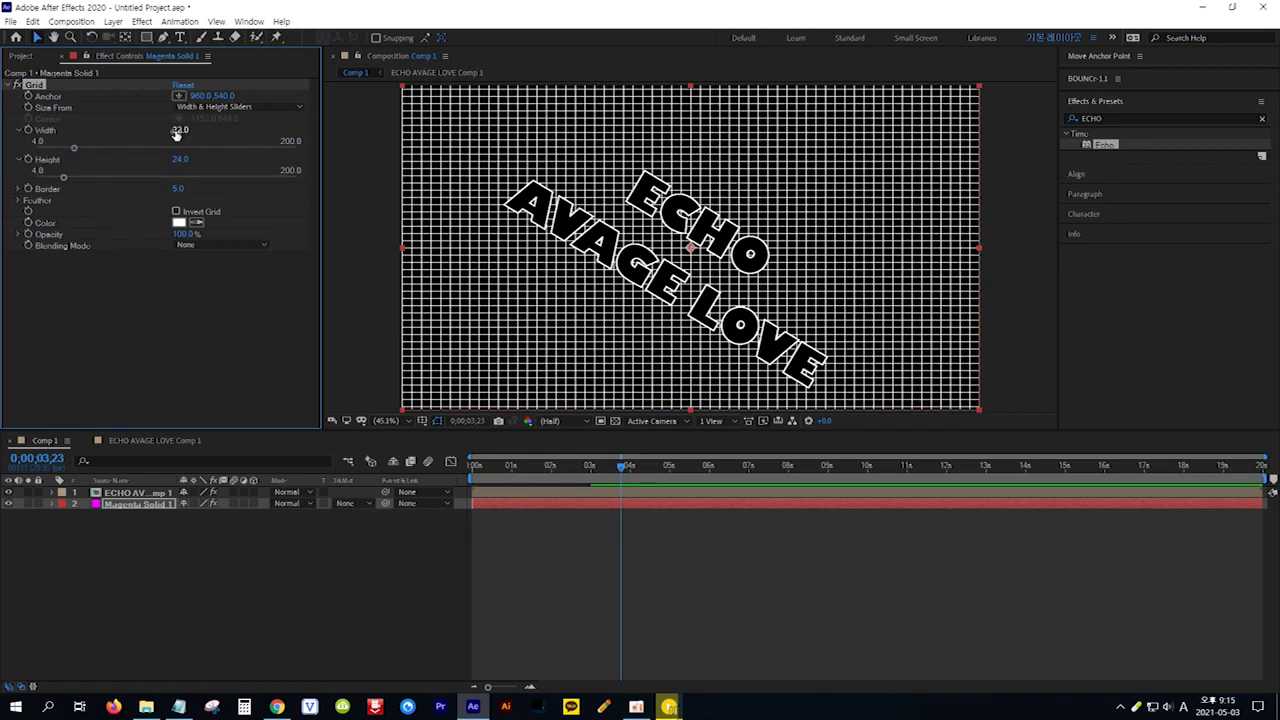
- Set both the width and the height of the grid cells to 50
left_click_drag(179, 131, 232, 130)
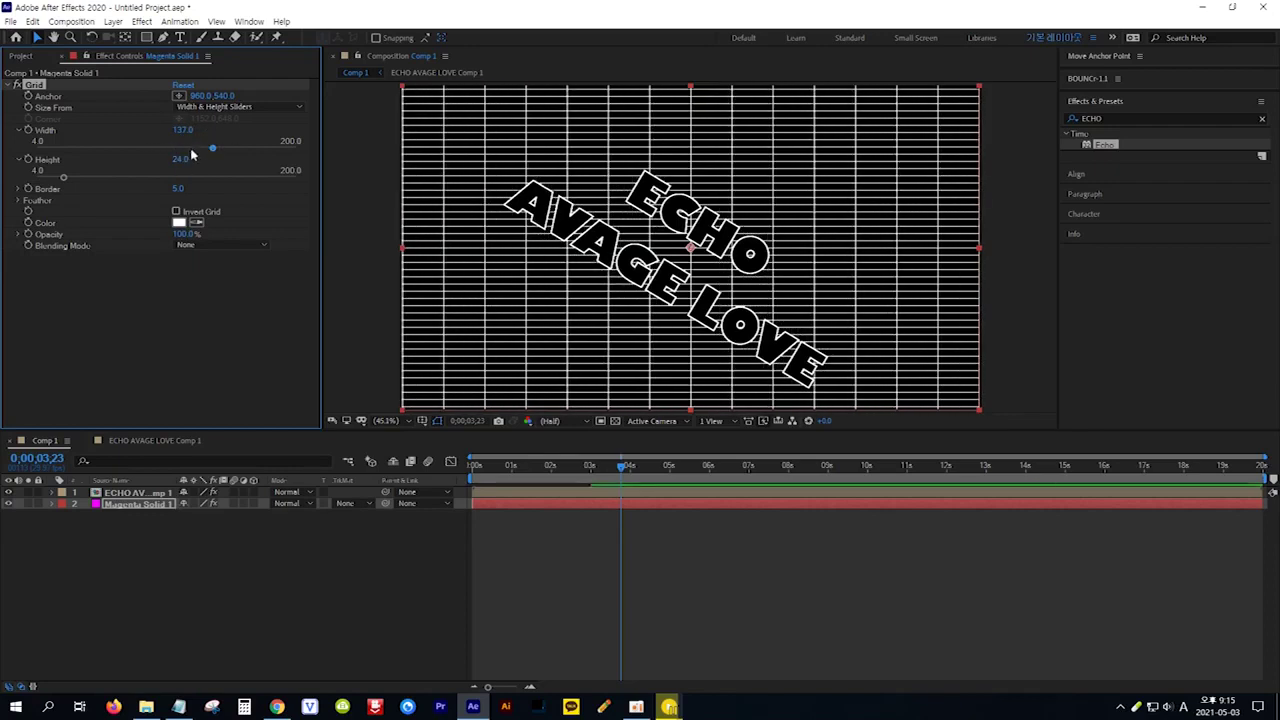
left_click(183, 130)
type("50")
key("Return")
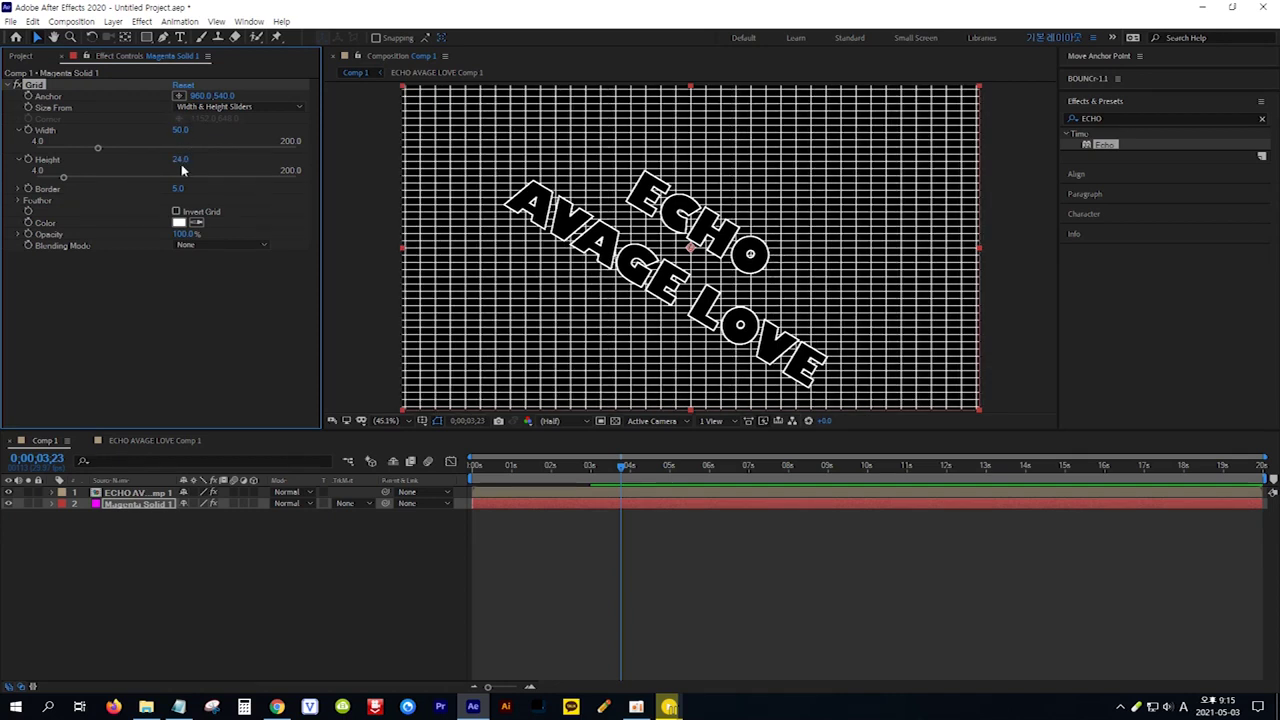
left_click(180, 159)
type("50")
key("Return")
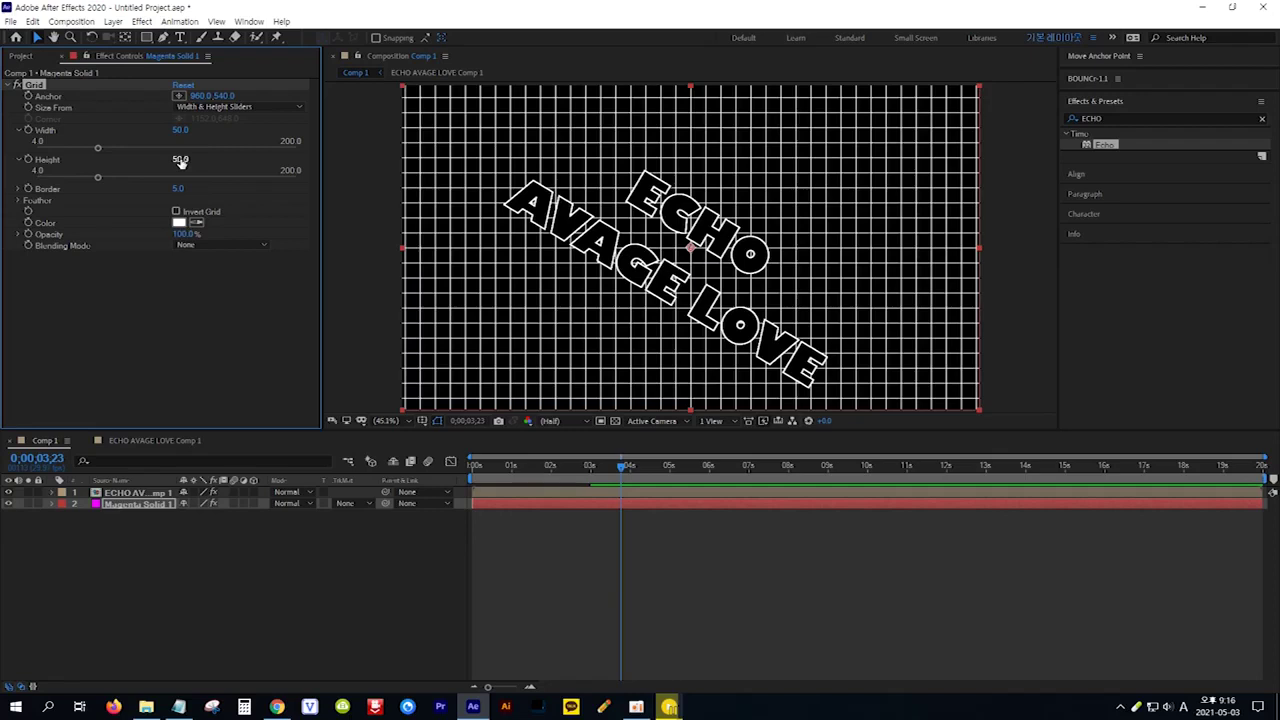
- Set the Grid effect's blending mode to Add and its opacity to 45%
left_click(266, 246)
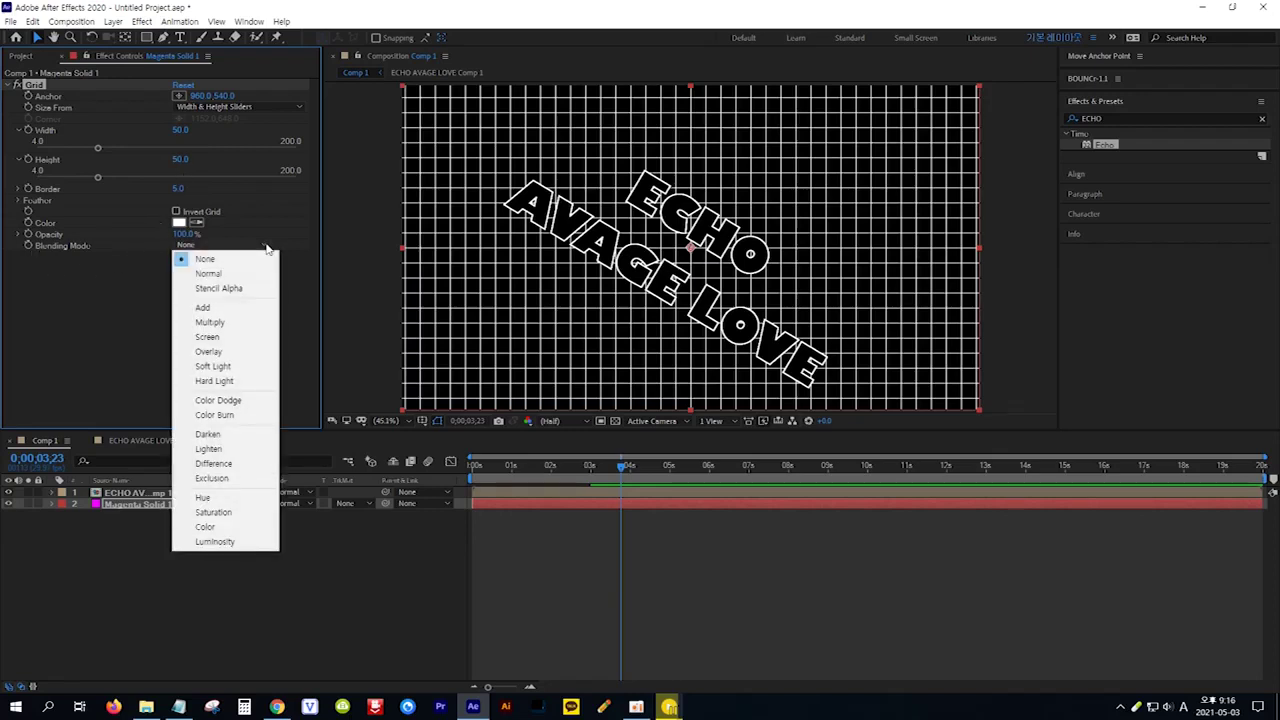
left_click(208, 307)
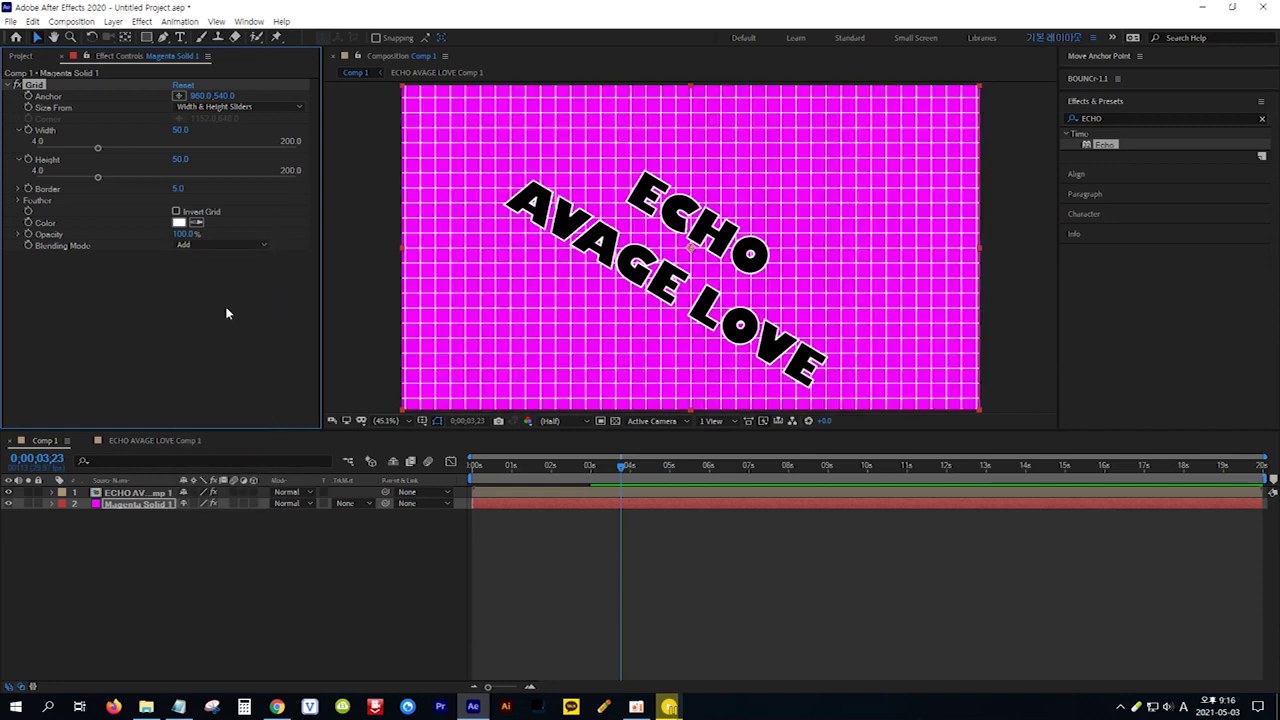
left_click_drag(190, 234, 152, 233)
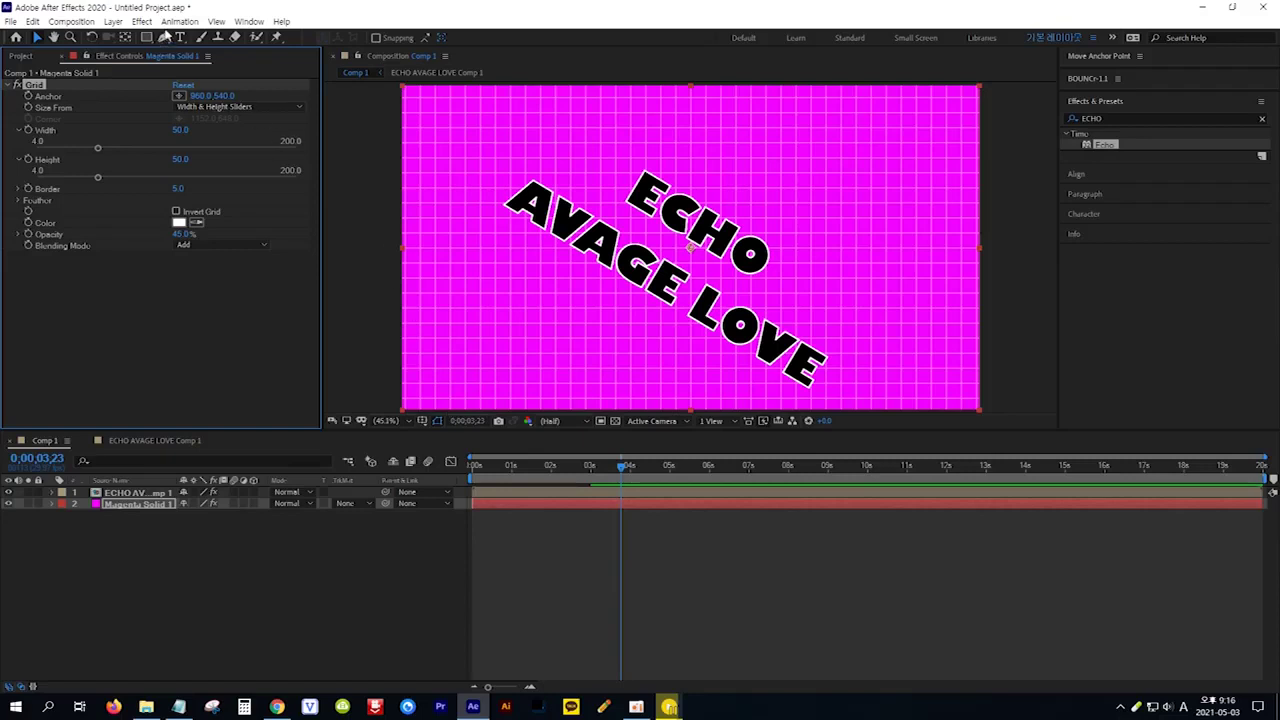
- Create a full-frame white (FFFFFF) solid and place it above all other layers
left_click(113, 21)
mouse_move(302, 40)
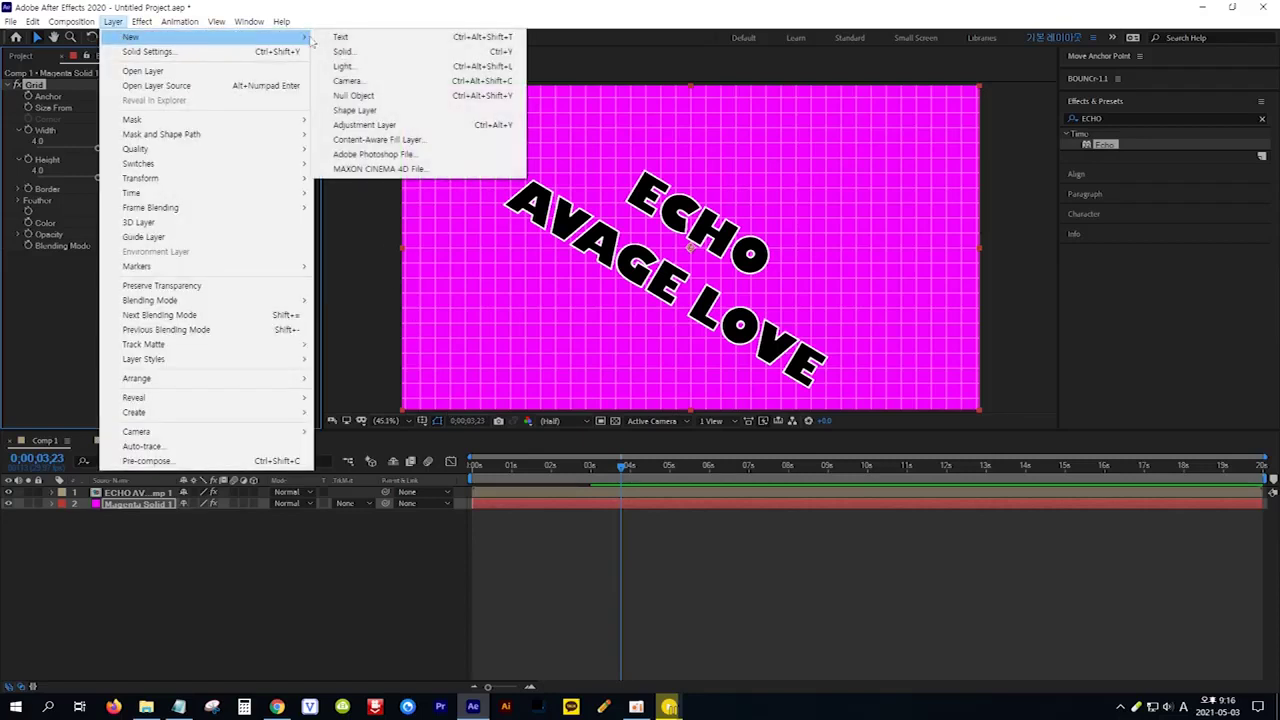
left_click(360, 52)
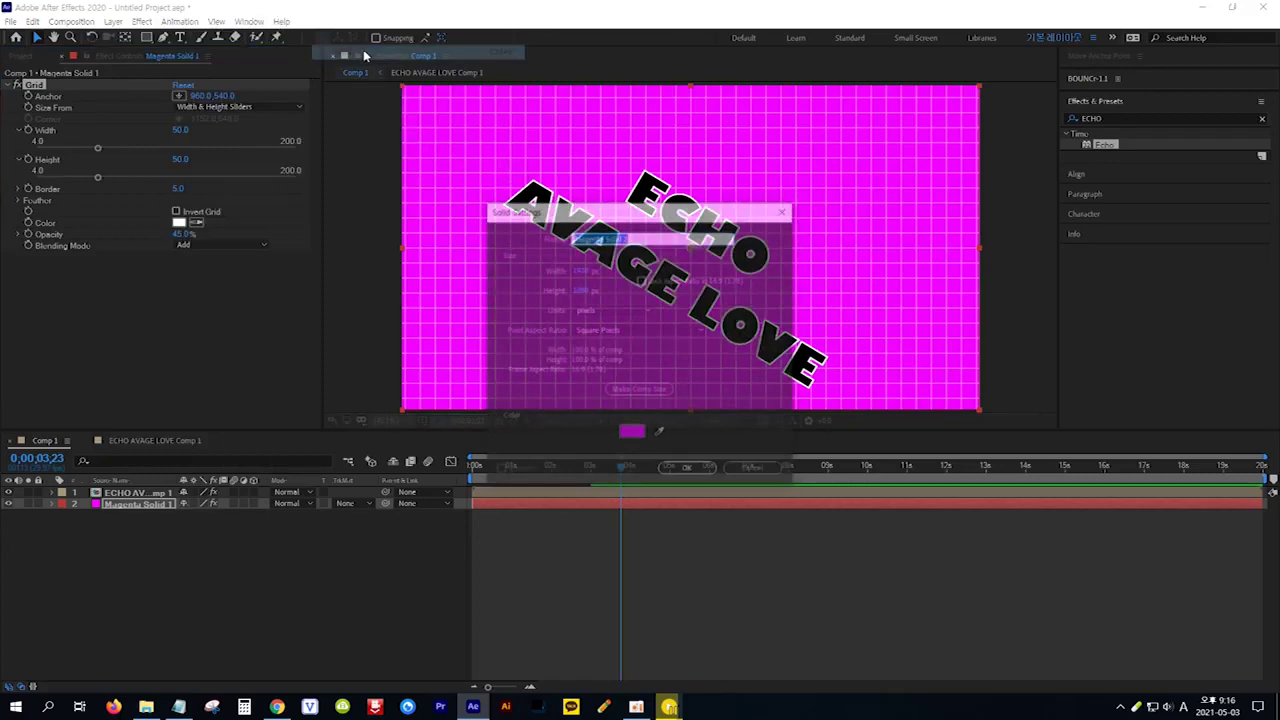
left_click(632, 437)
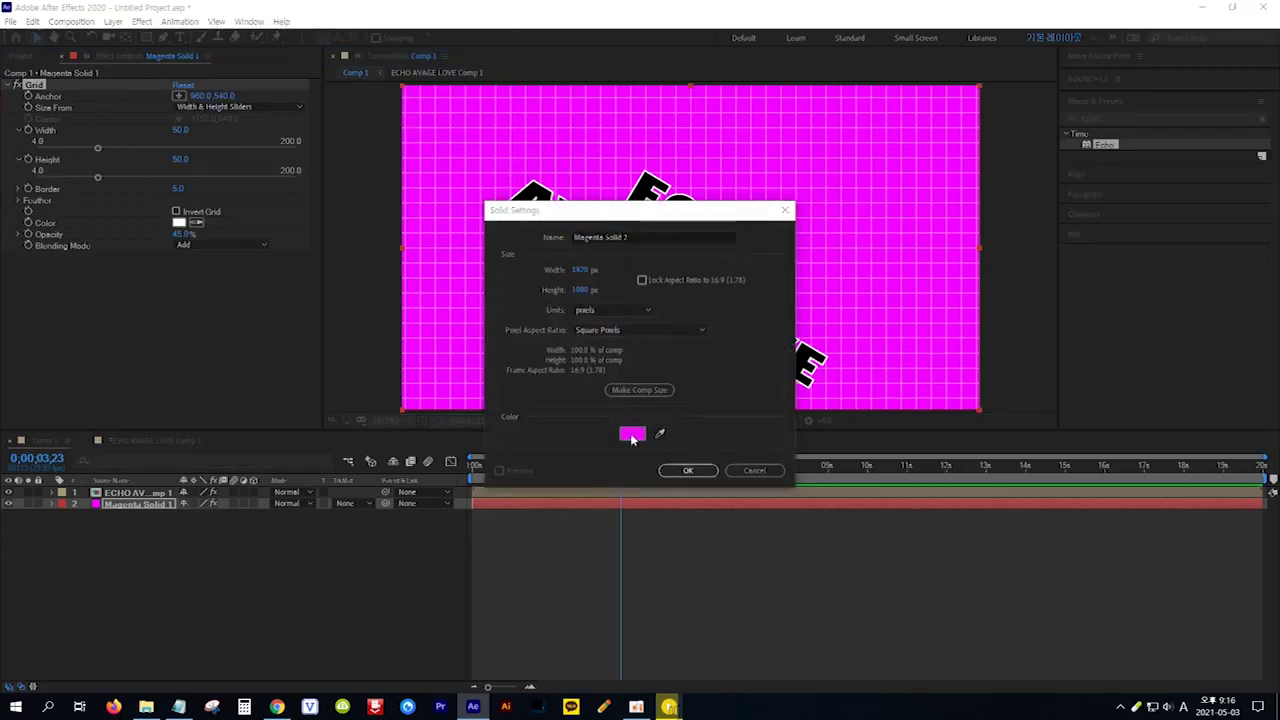
left_click_drag(708, 381, 669, 338)
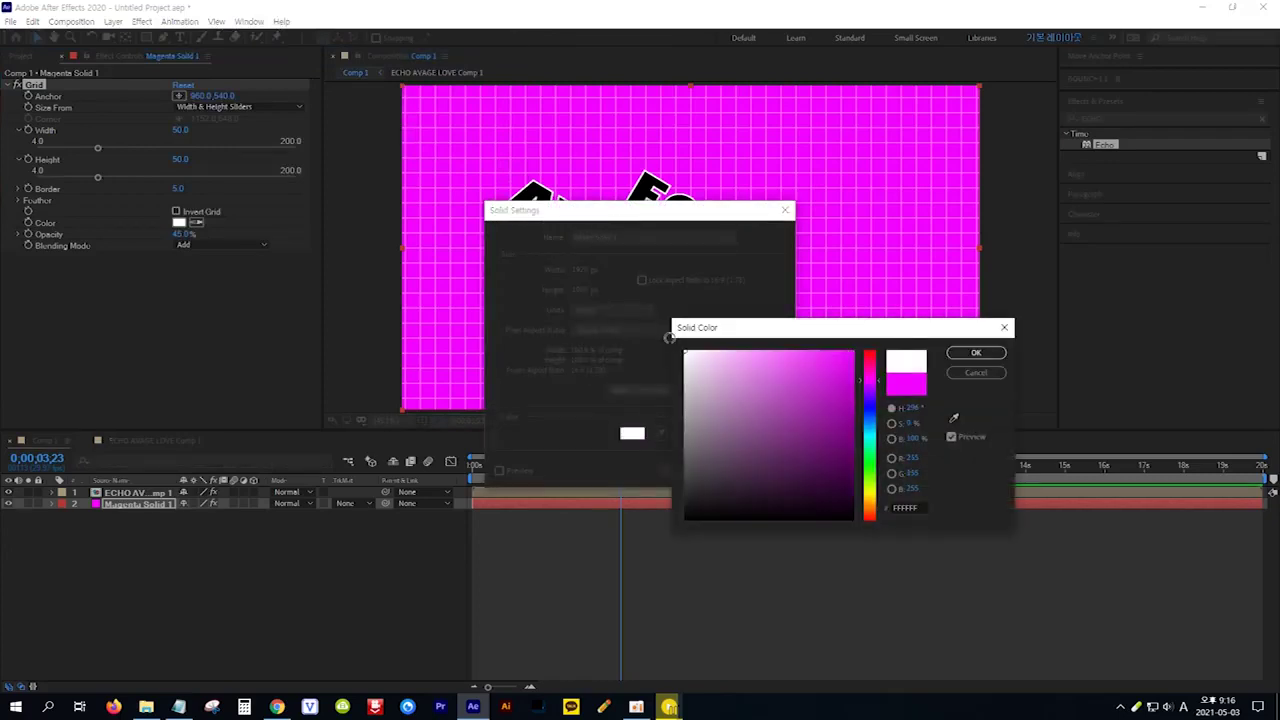
left_click(976, 353)
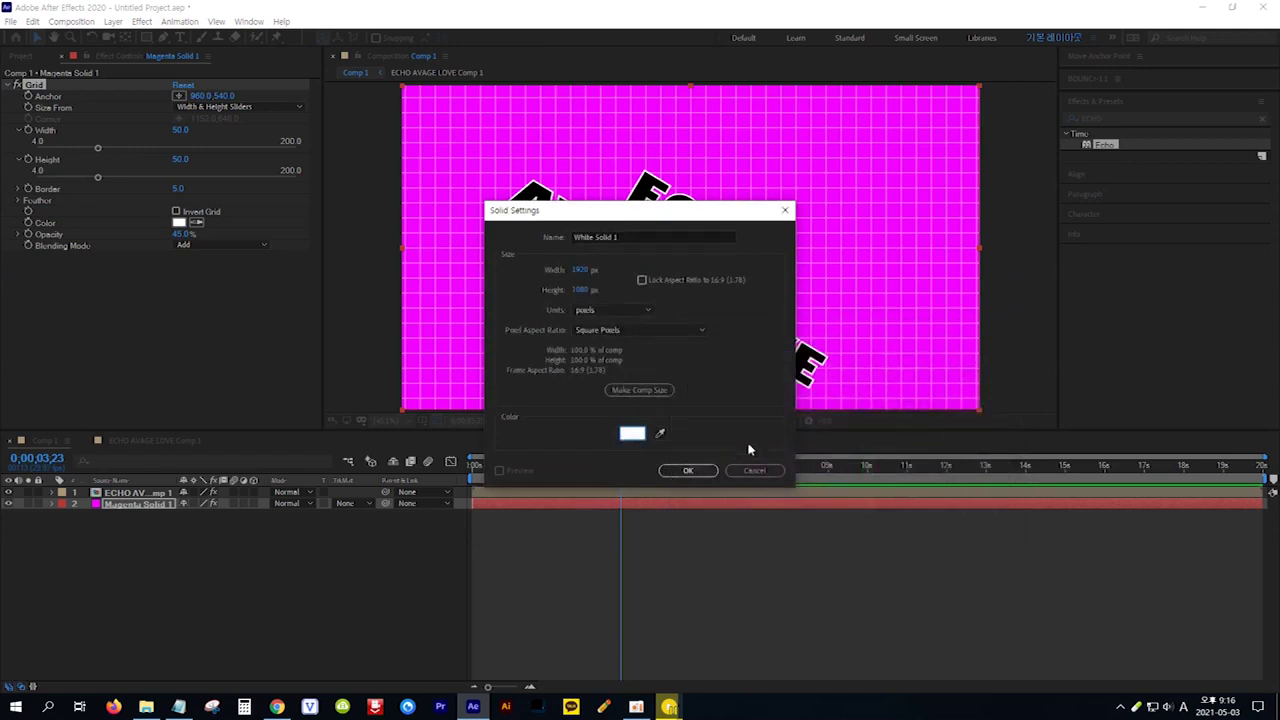
left_click(688, 470)
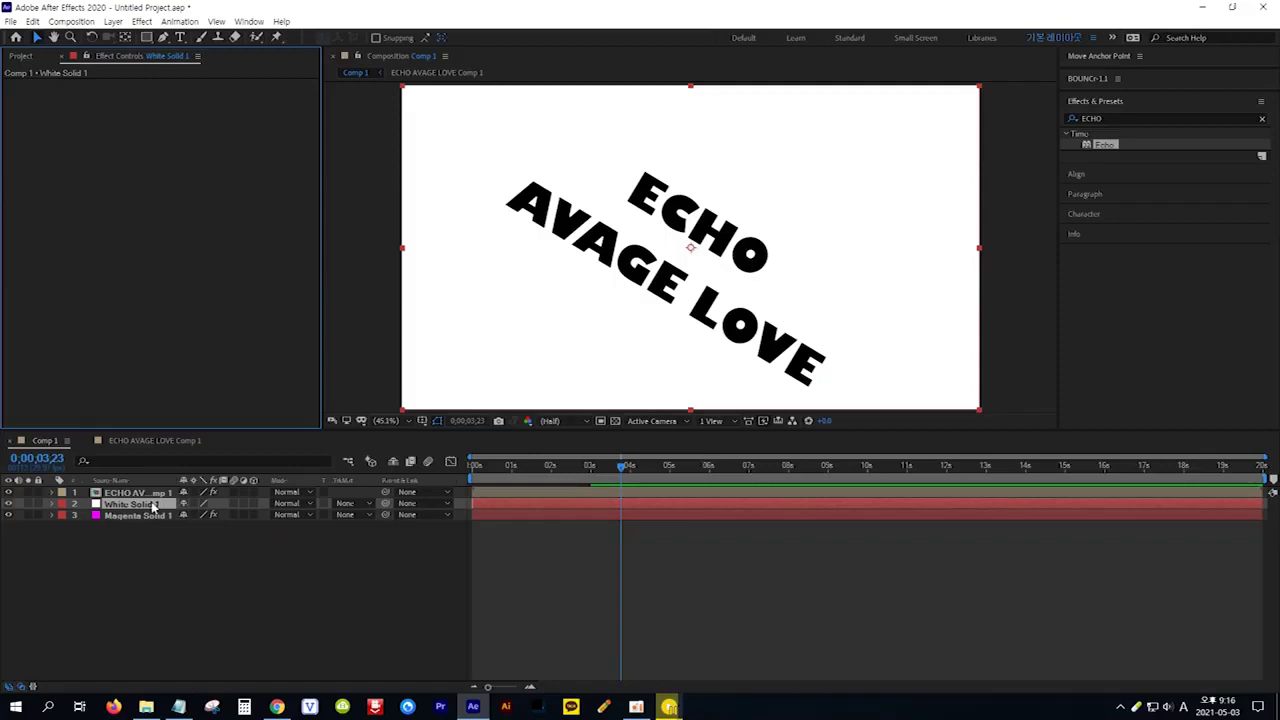
left_click_drag(153, 505, 140, 495)
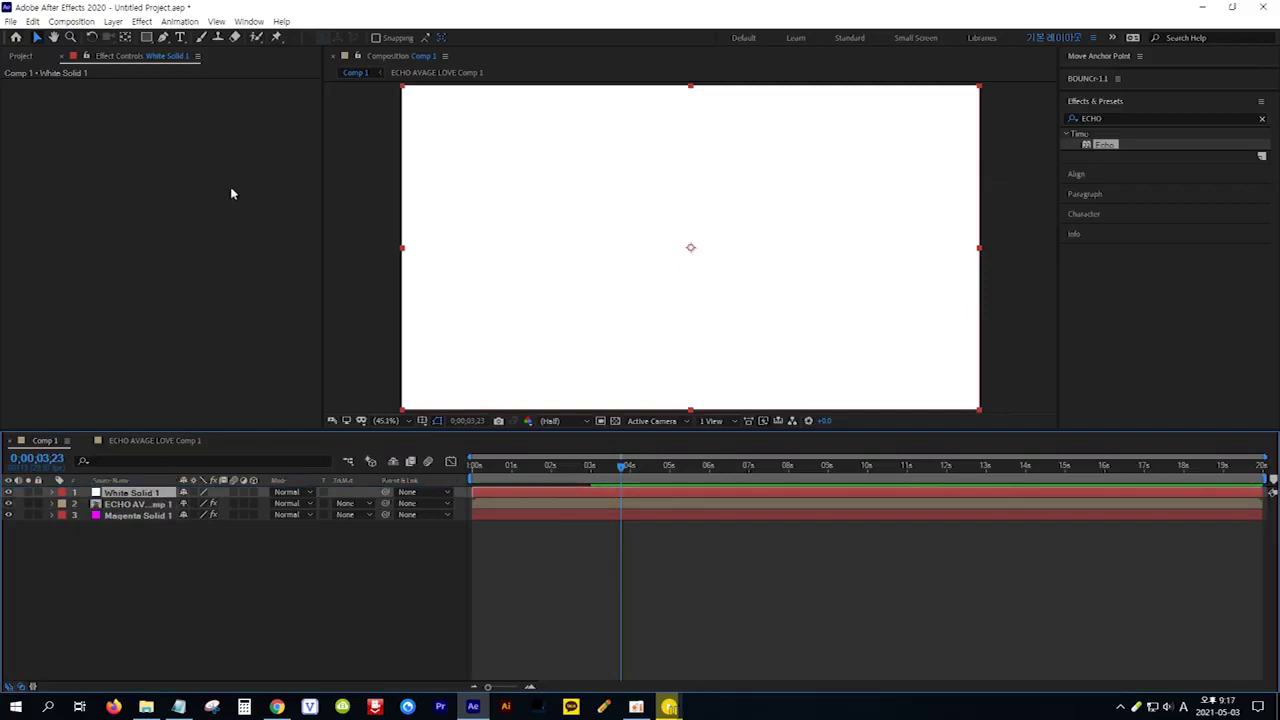
- Draw a rounded rectangle mask slightly inside the edges of the white solid and invert it to leave a border frame
left_click(147, 38)
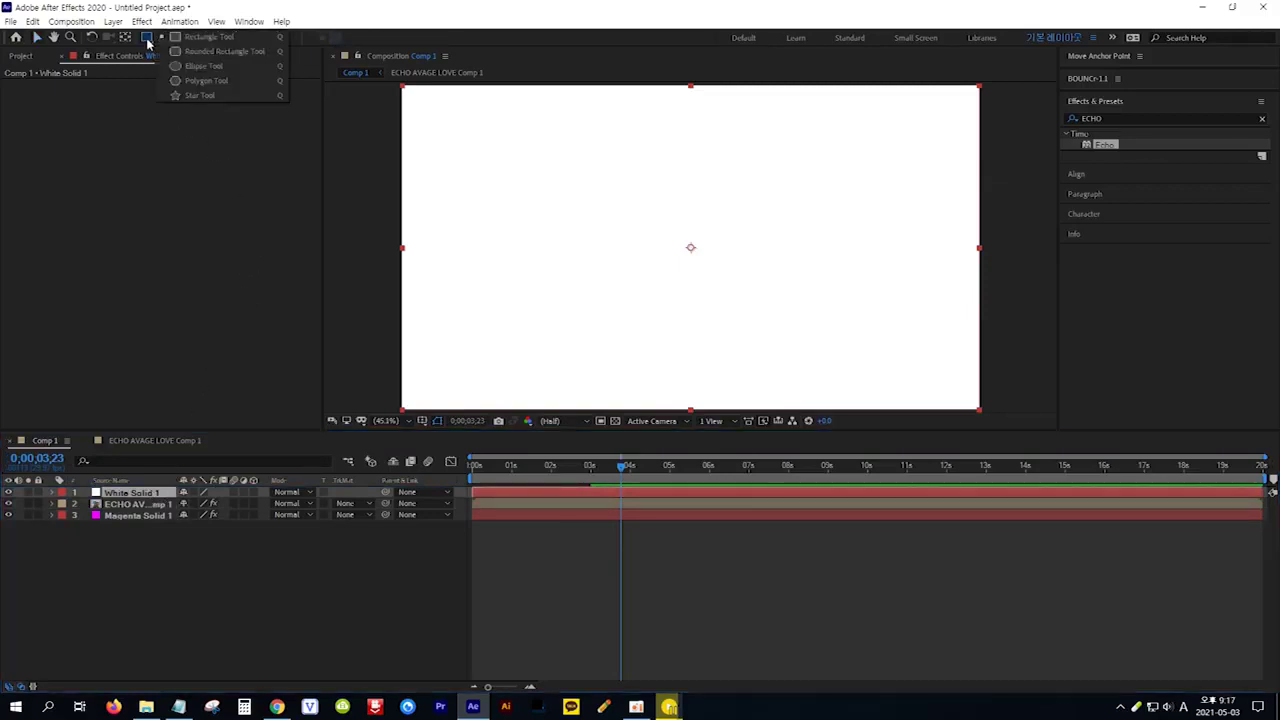
left_click(207, 55)
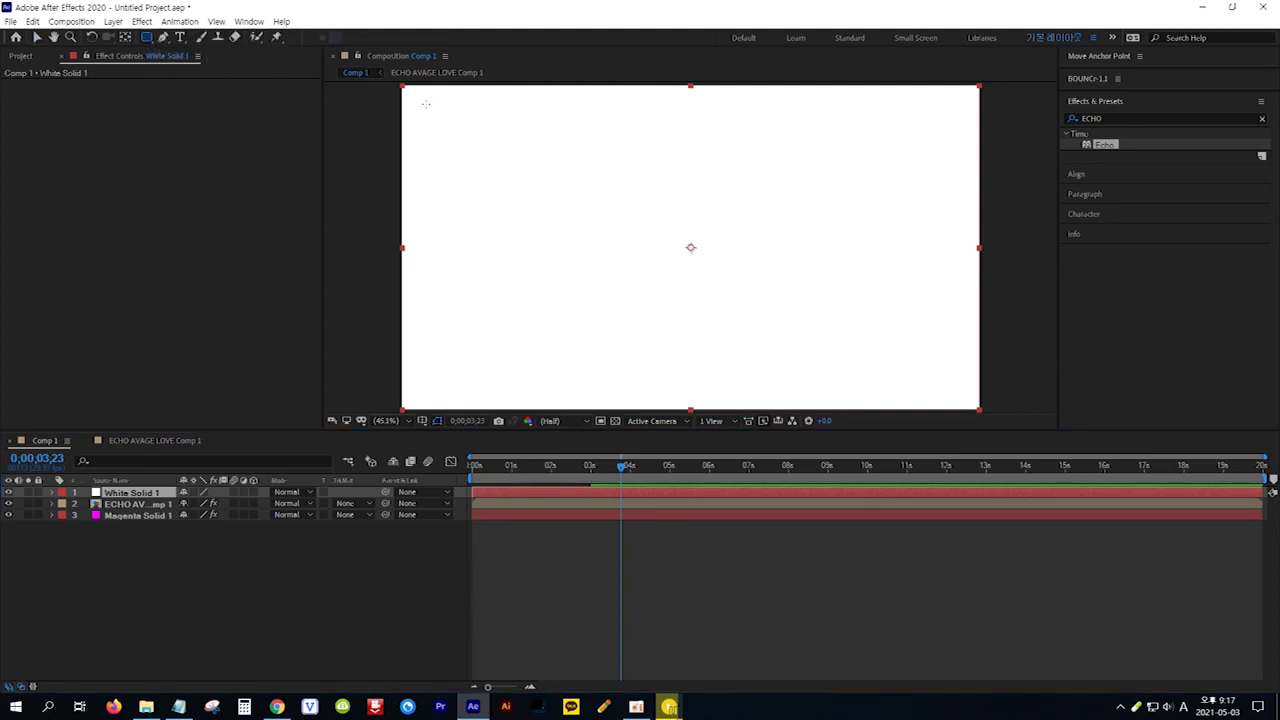
left_click_drag(424, 104, 963, 395)
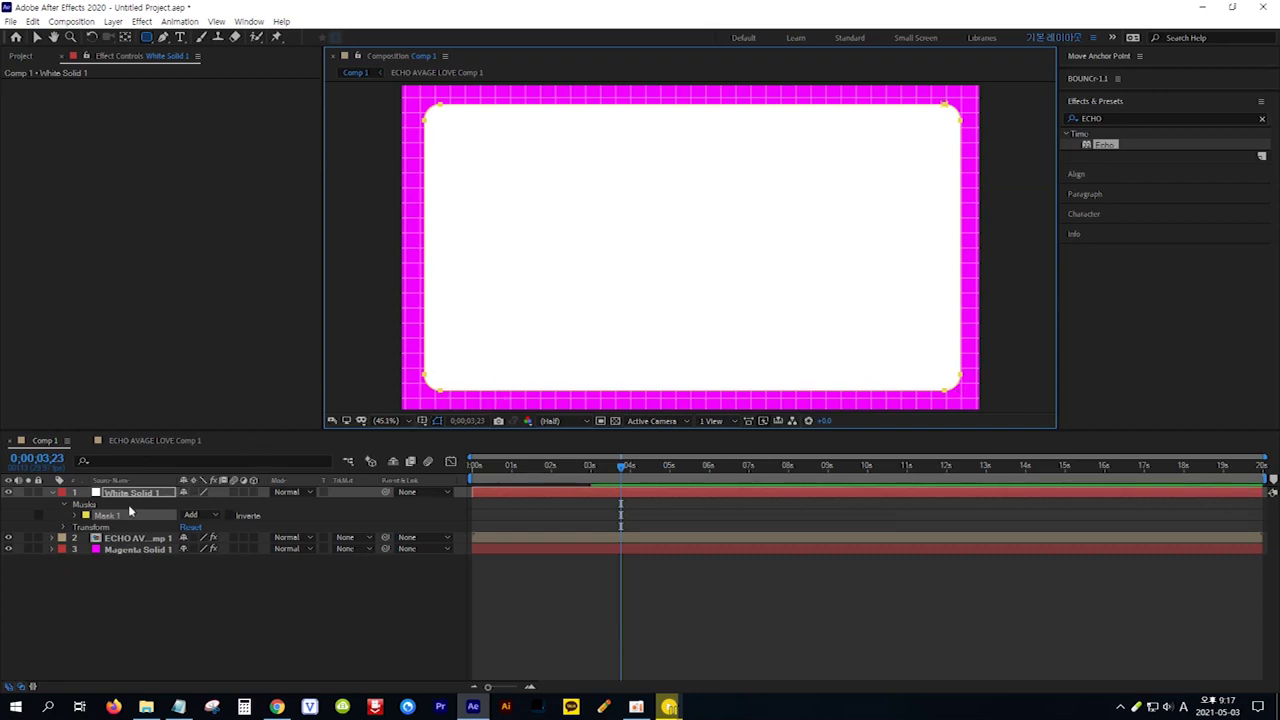
left_click(229, 516)
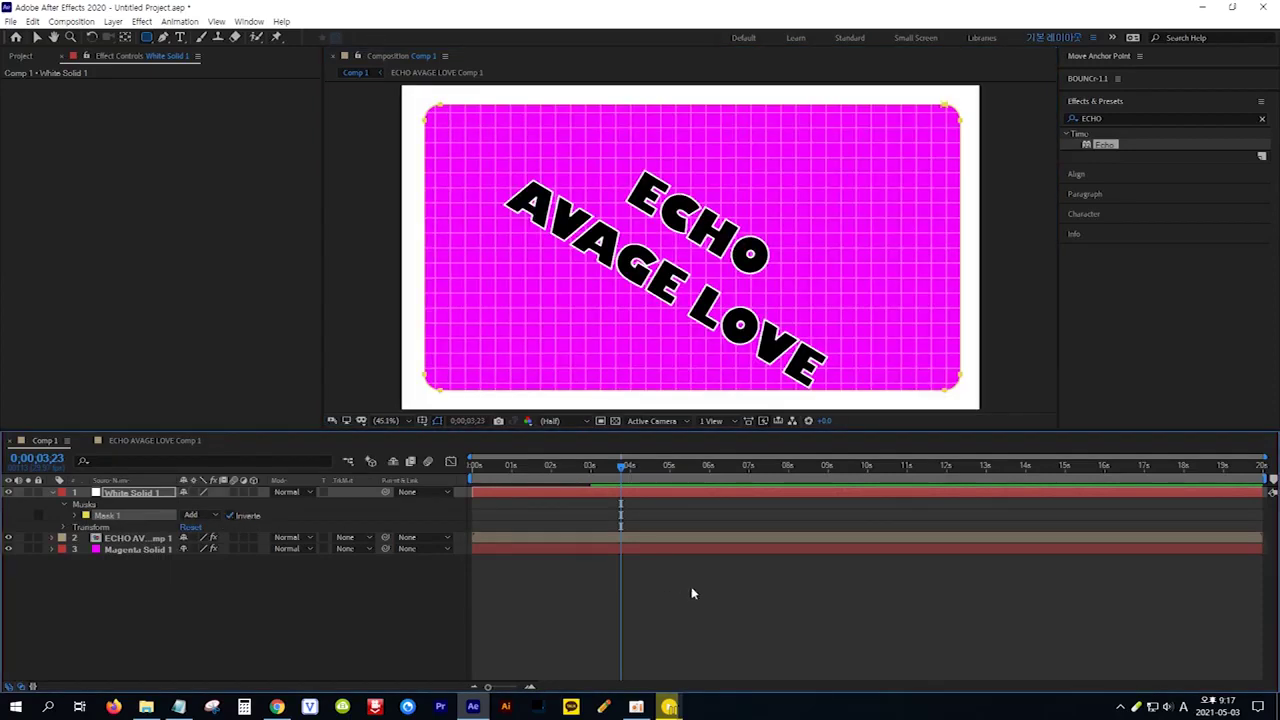
- Play Comp 1 from the start to check the text animation over the framed grid background
key("Home")
key("space")
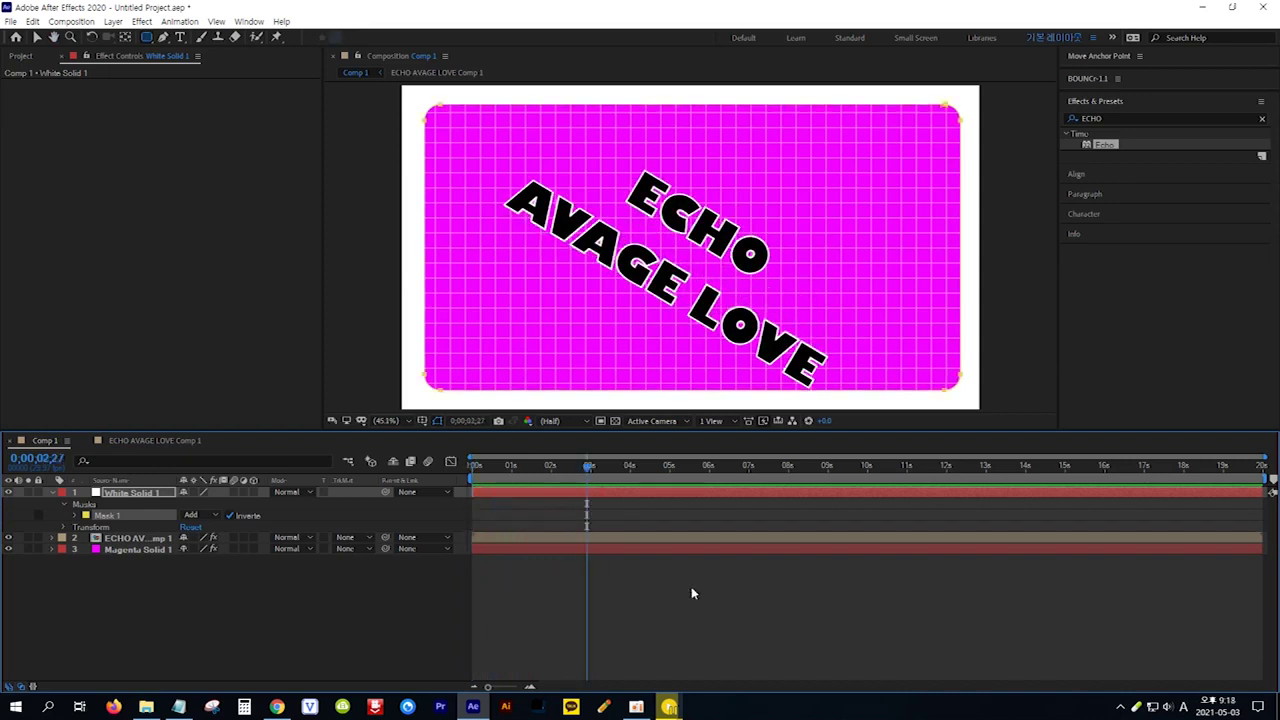
- Move the pre-composed text layer slightly upward inside the white frame and return to the start of the timeline
left_click(37, 38)
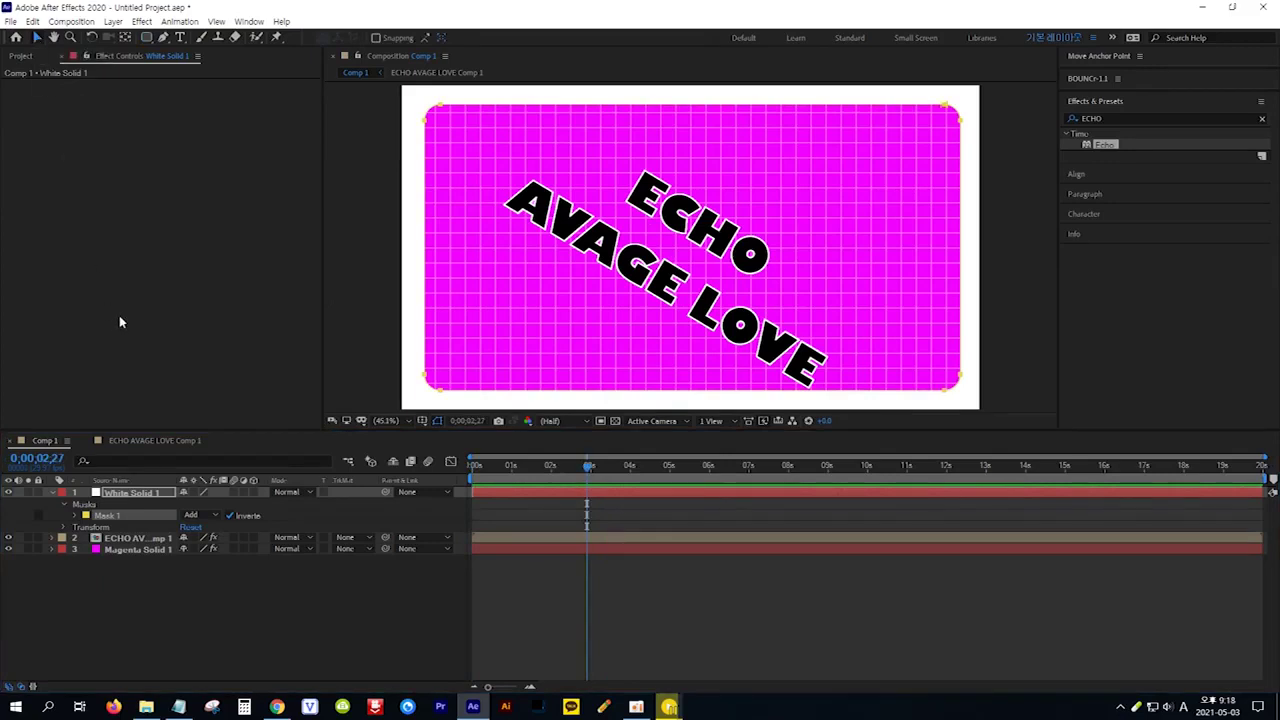
left_click(125, 540)
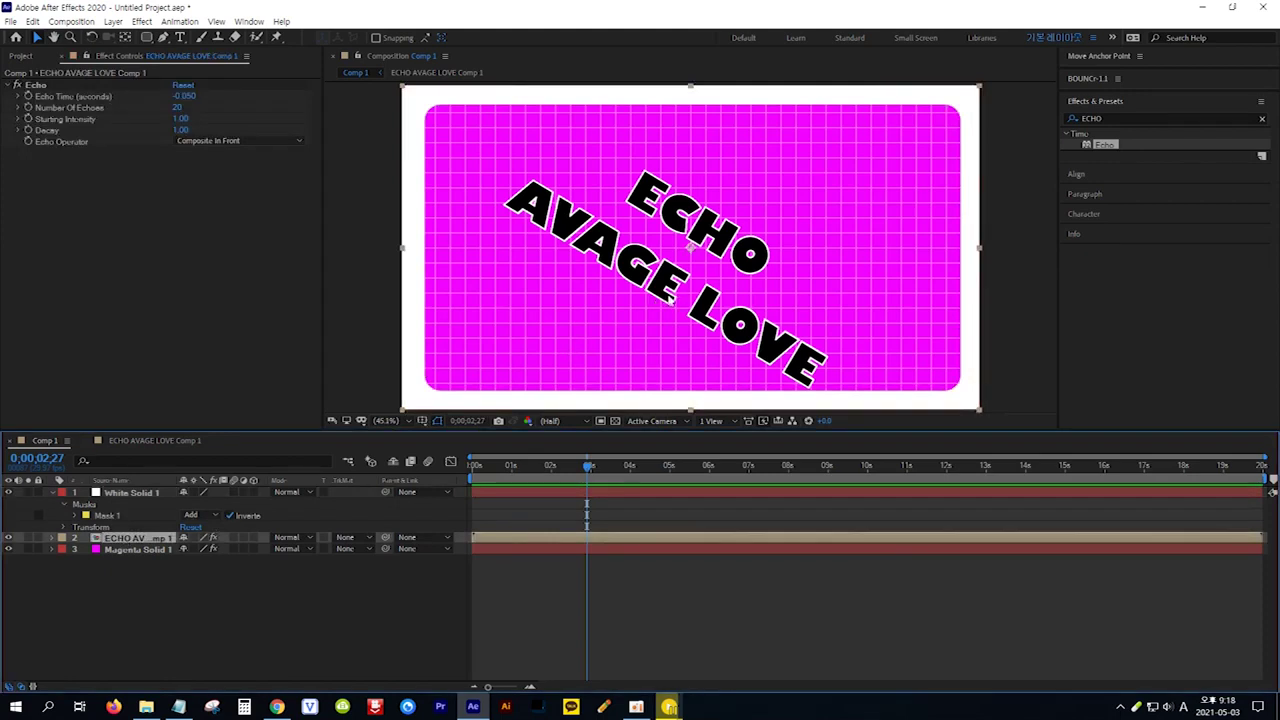
left_click_drag(670, 300, 664, 286)
left_click_drag(666, 278, 668, 270)
left_click(643, 541)
key("Home")
left_click(668, 640)
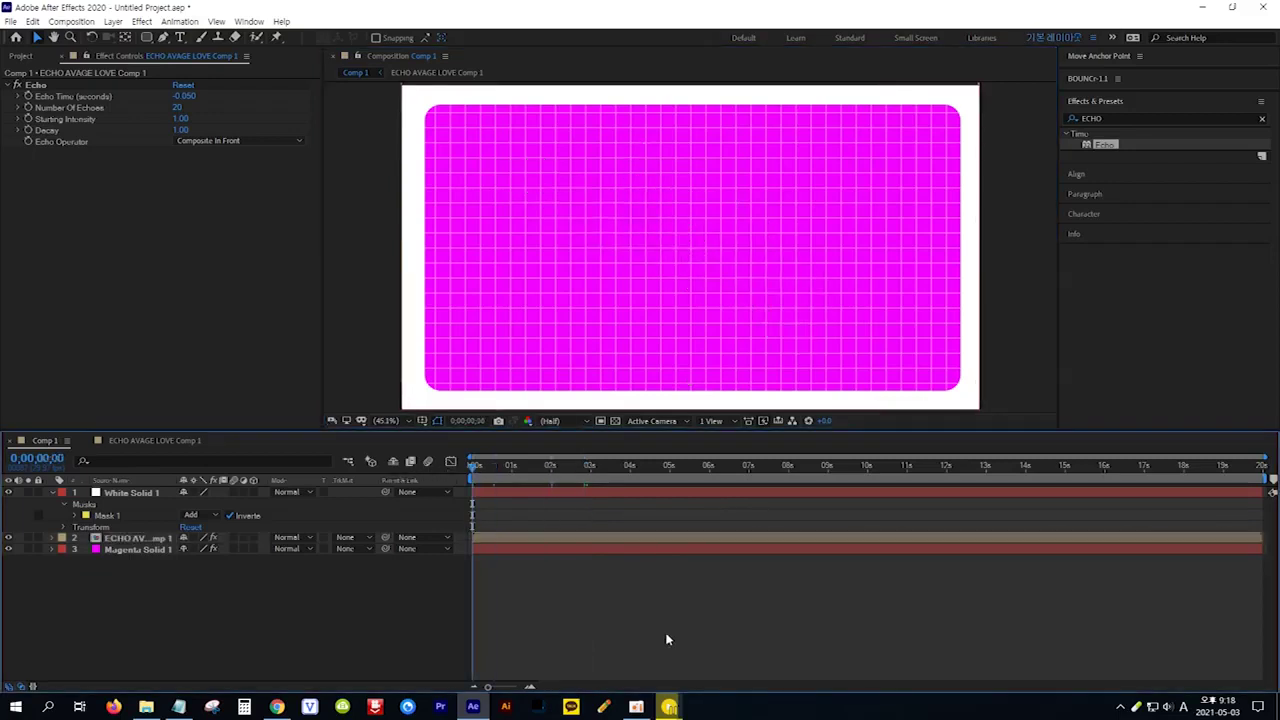